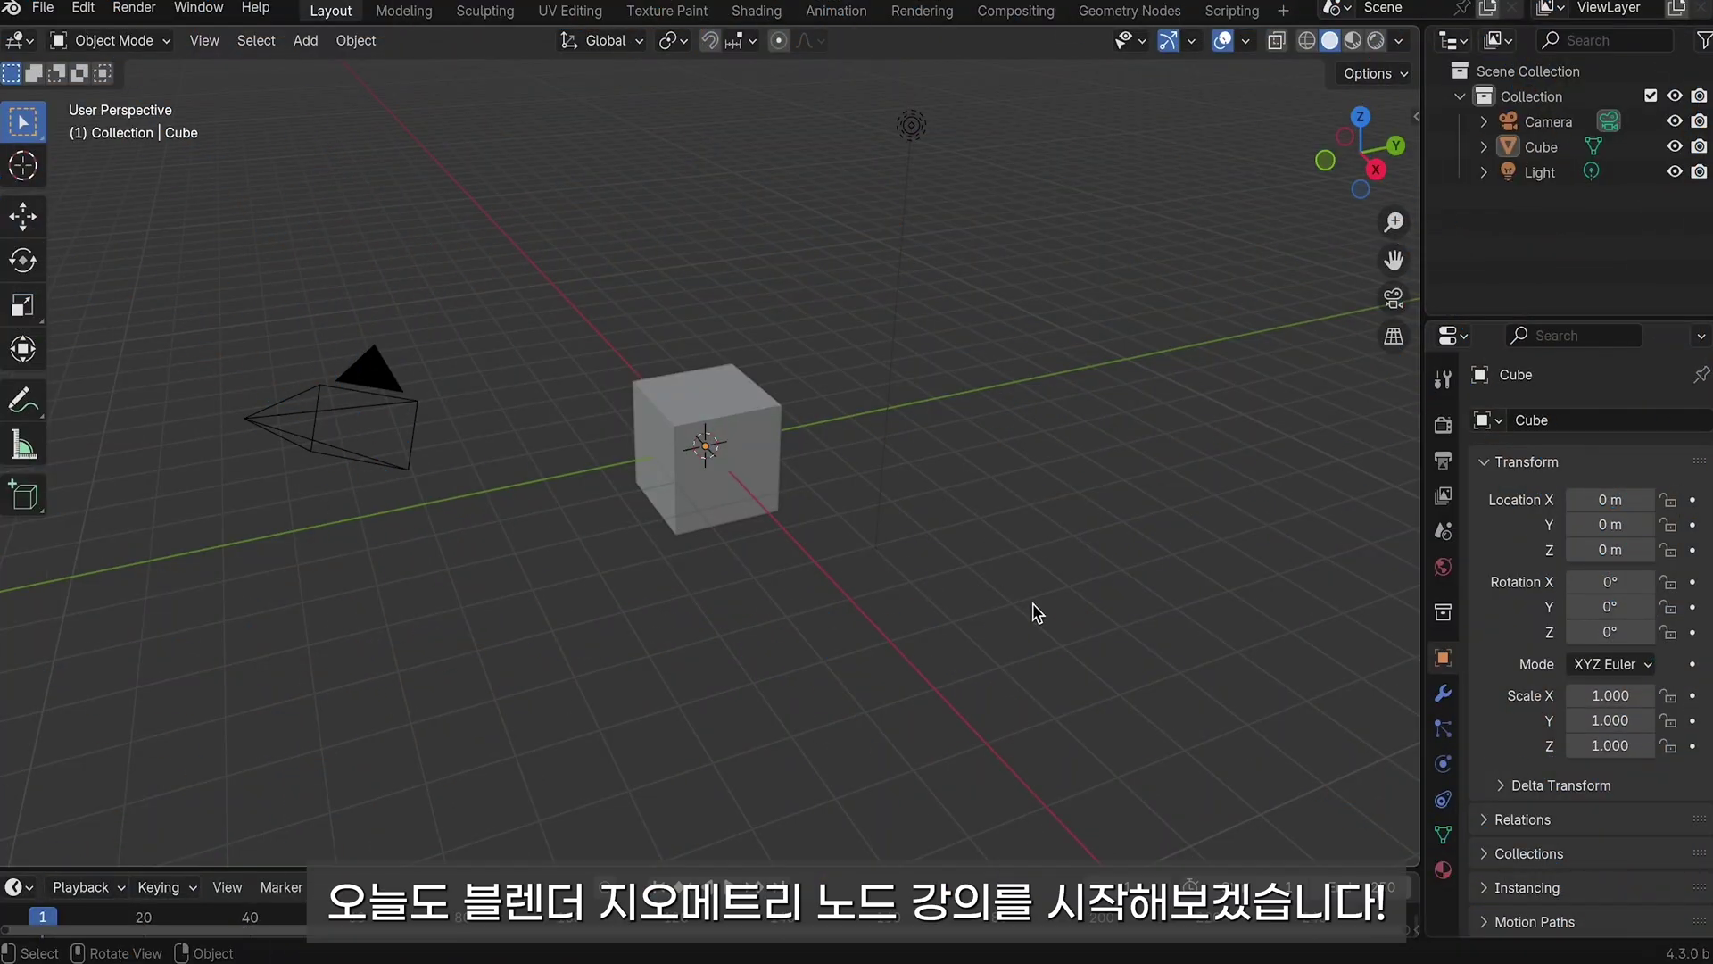
Orbit and zoom around the cube, then pull back to show the camera and light.
{"action": "middle_click_drag", "start_coordinate": [815, 604], "coordinate": [1032, 610]}
{"action": "scroll", "coordinate": [1032, 612], "scroll_direction": "down", "scroll_amount": 2}
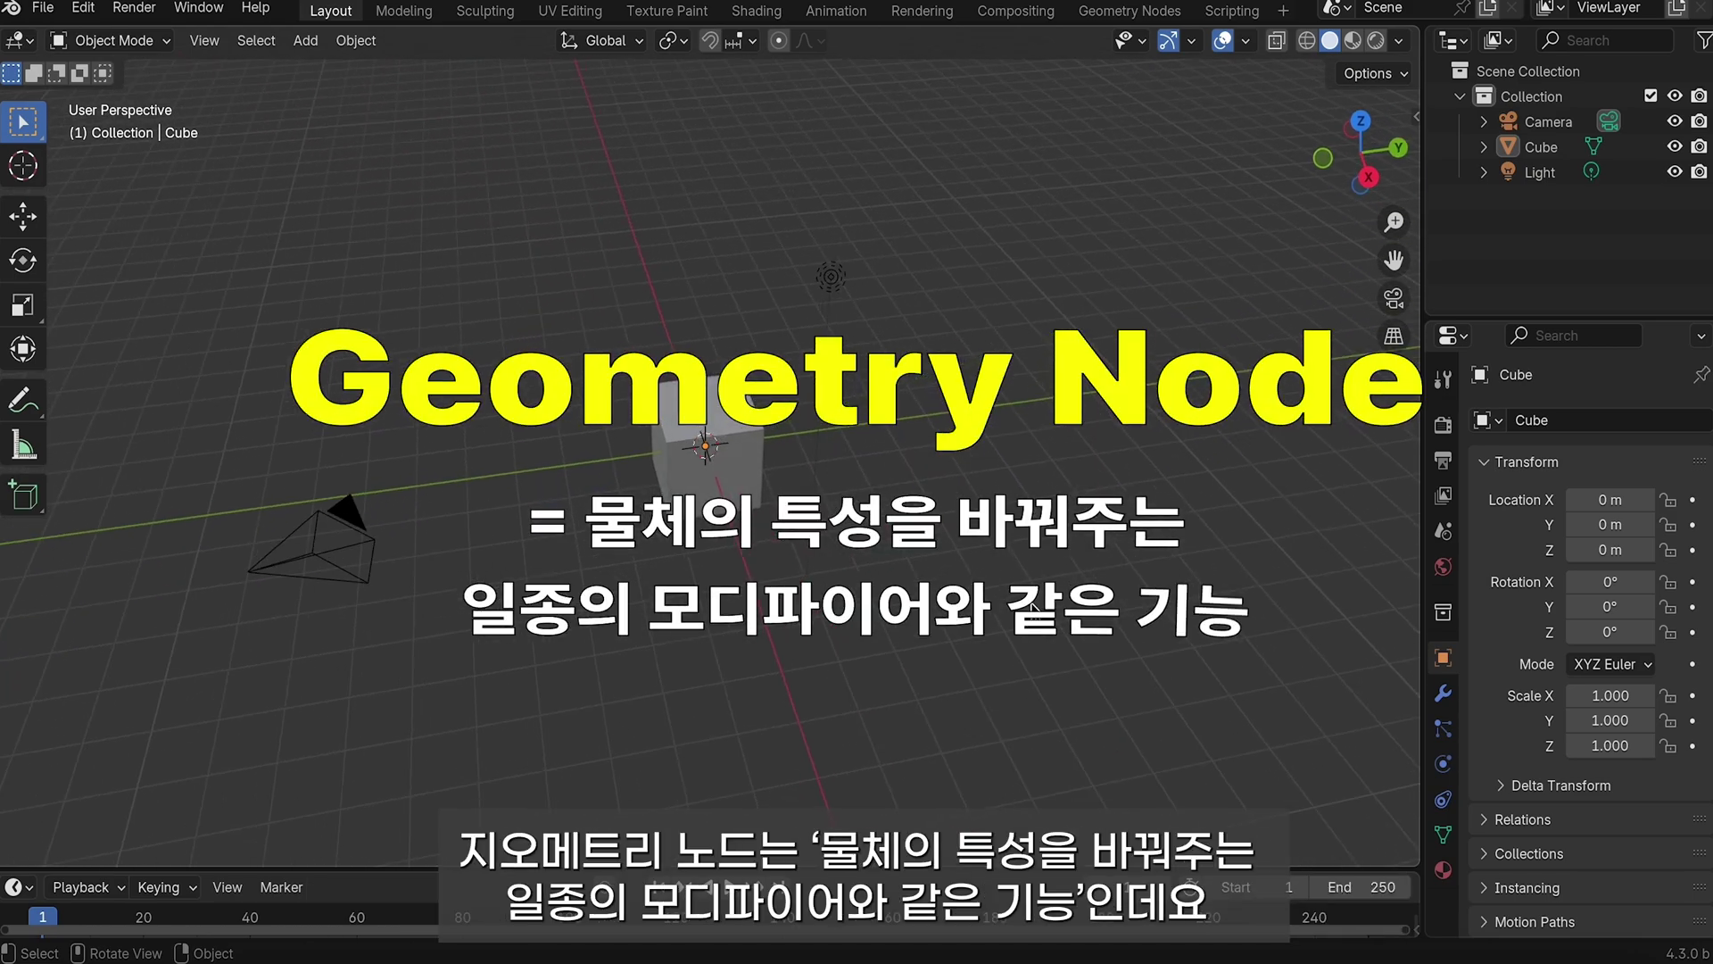
{"action": "middle_click_drag", "start_coordinate": [1033, 610], "coordinate": [1018, 610]}
{"action": "scroll", "coordinate": [1017, 610], "scroll_direction": "up", "scroll_amount": 3}
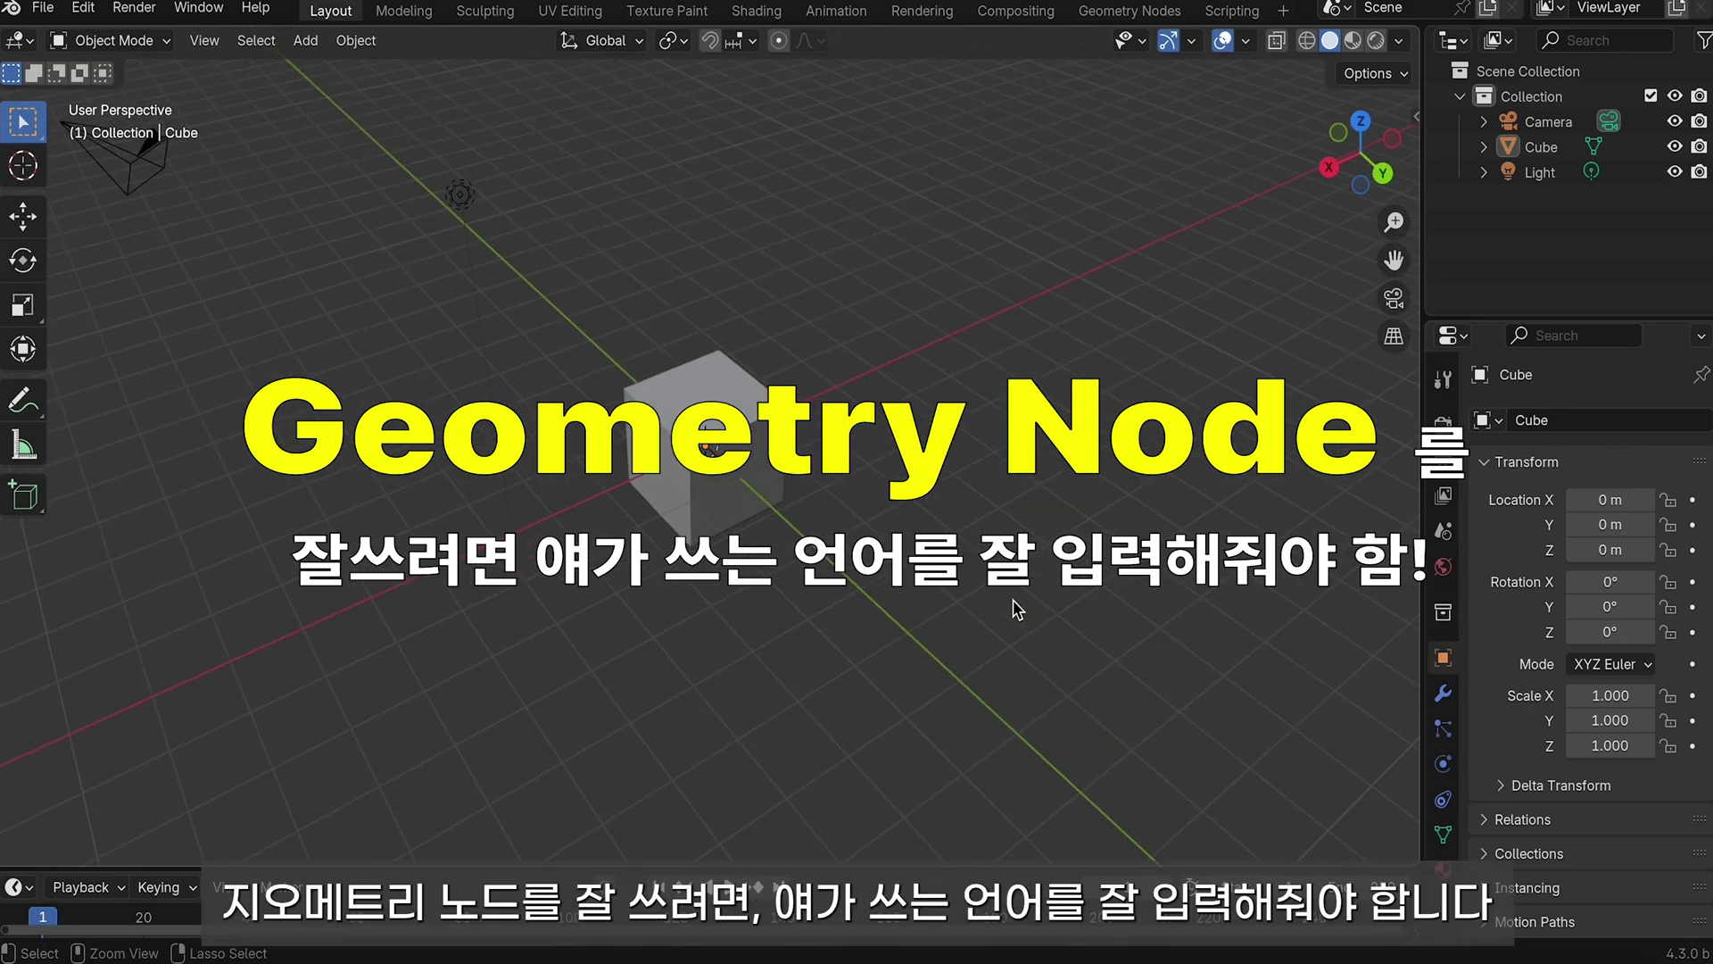
{"action": "scroll", "coordinate": [1017, 610], "scroll_direction": "down", "scroll_amount": 3}
{"action": "middle_click_drag", "start_coordinate": [1017, 610], "coordinate": [1018, 610]}
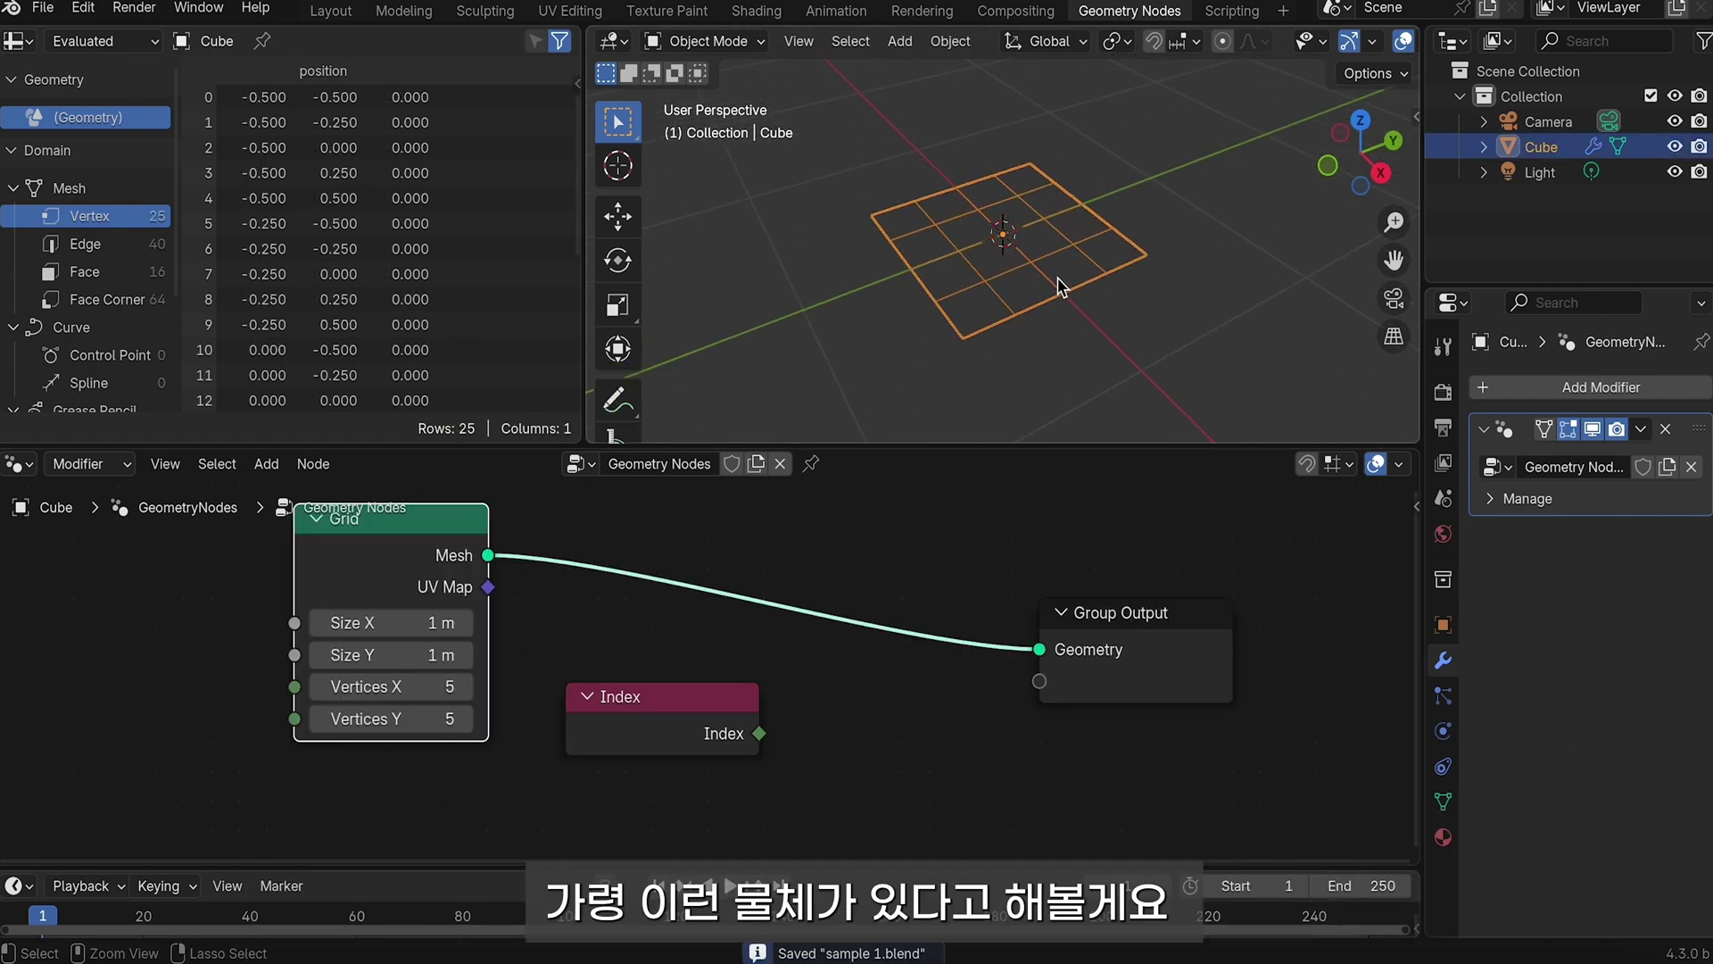
Feed the Grid mesh into the Viewer's Geometry input and rearrange the Viewer and Index nodes.
{"action": "scroll", "coordinate": [1057, 285], "scroll_direction": "up", "scroll_amount": 2}
{"action": "scroll", "coordinate": [1056, 285], "scroll_direction": "up", "scroll_amount": 2}
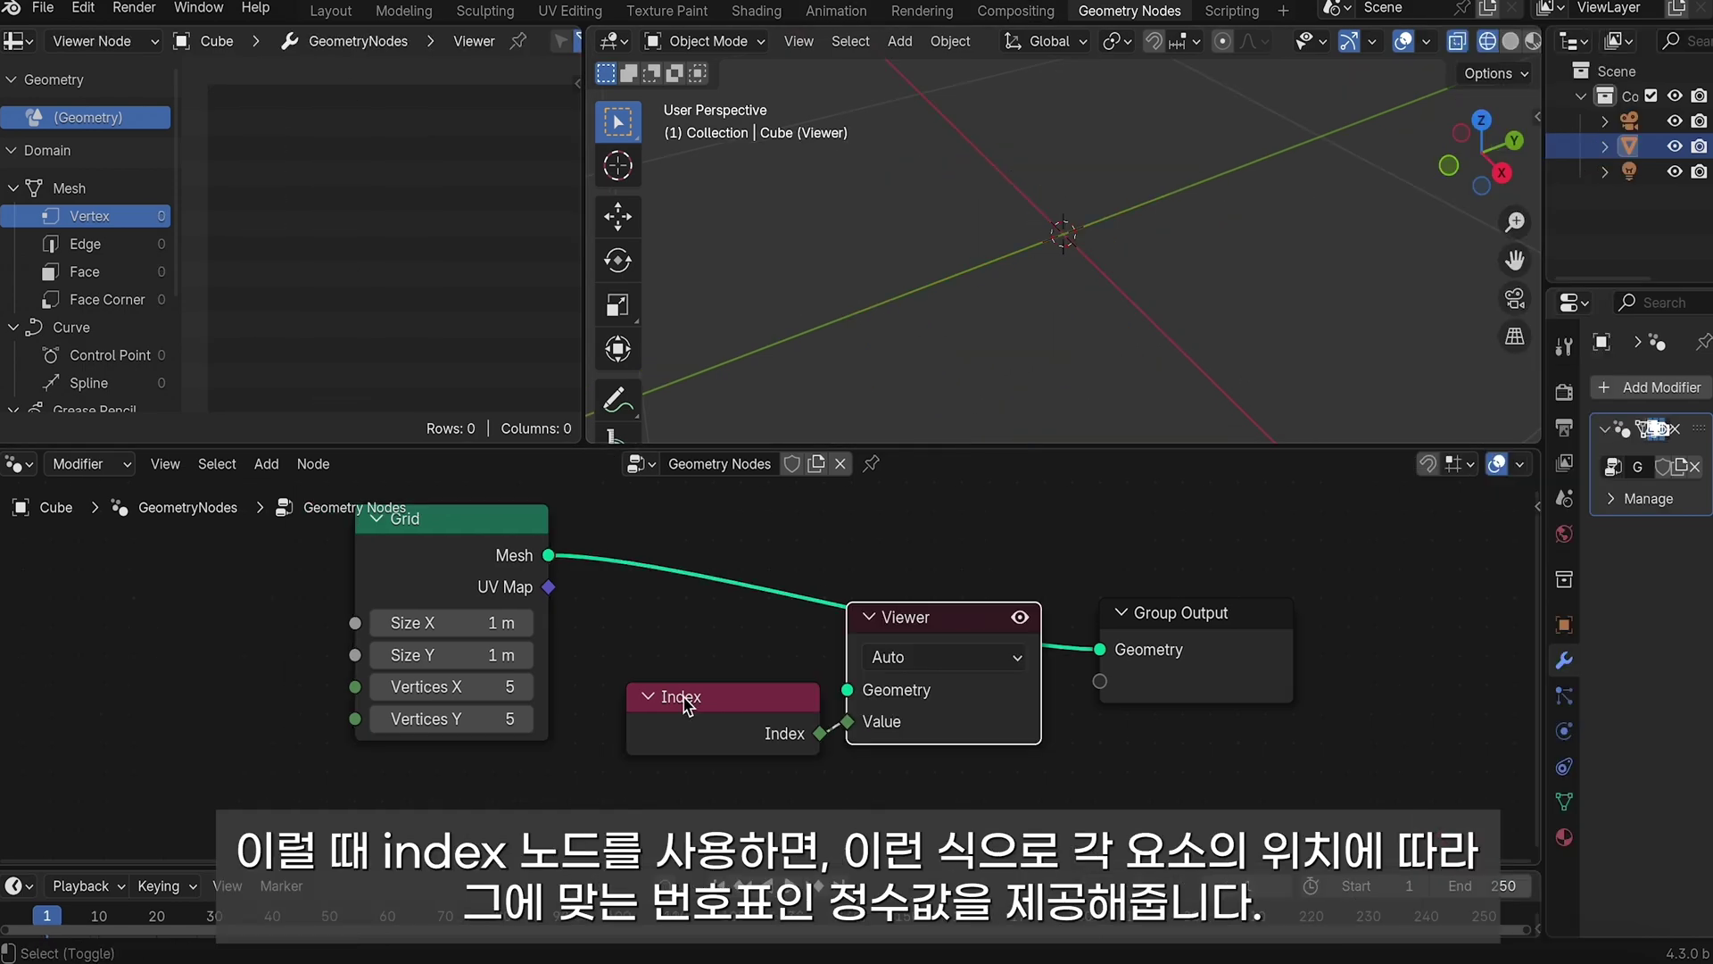
{"action": "left_click_drag", "start_coordinate": [547, 557], "coordinate": [848, 690]}
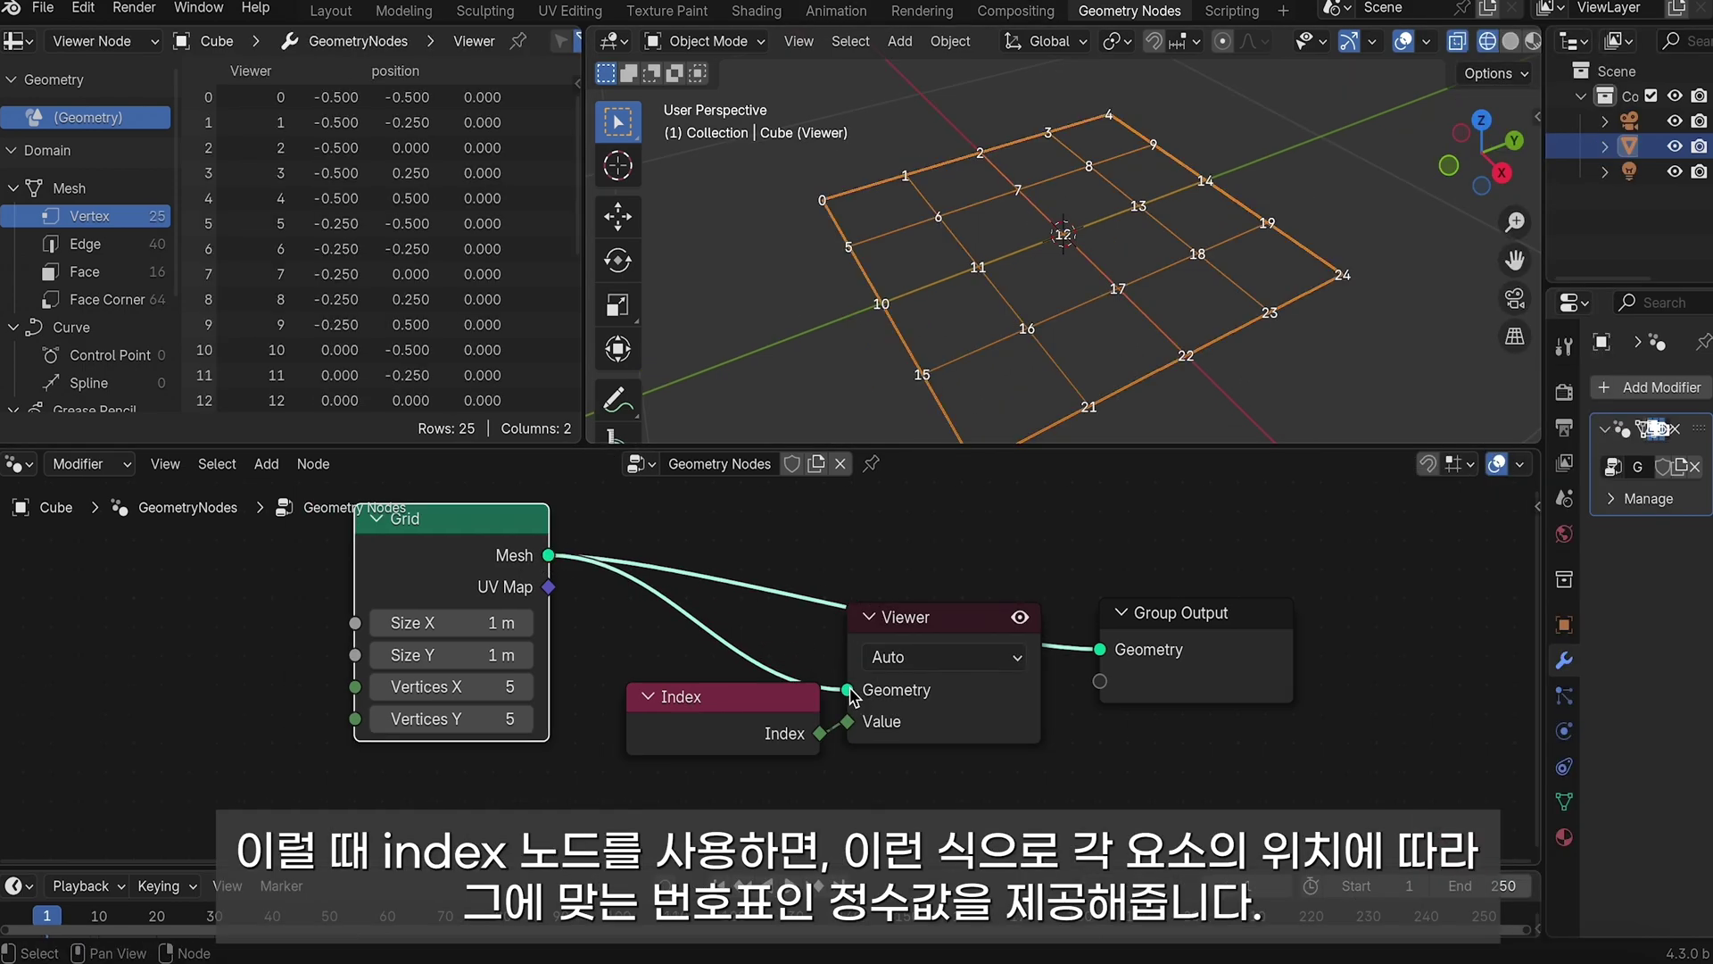
{"action": "left_click_drag", "start_coordinate": [930, 646], "coordinate": [841, 554]}
{"action": "left_click_drag", "start_coordinate": [713, 705], "coordinate": [504, 803]}
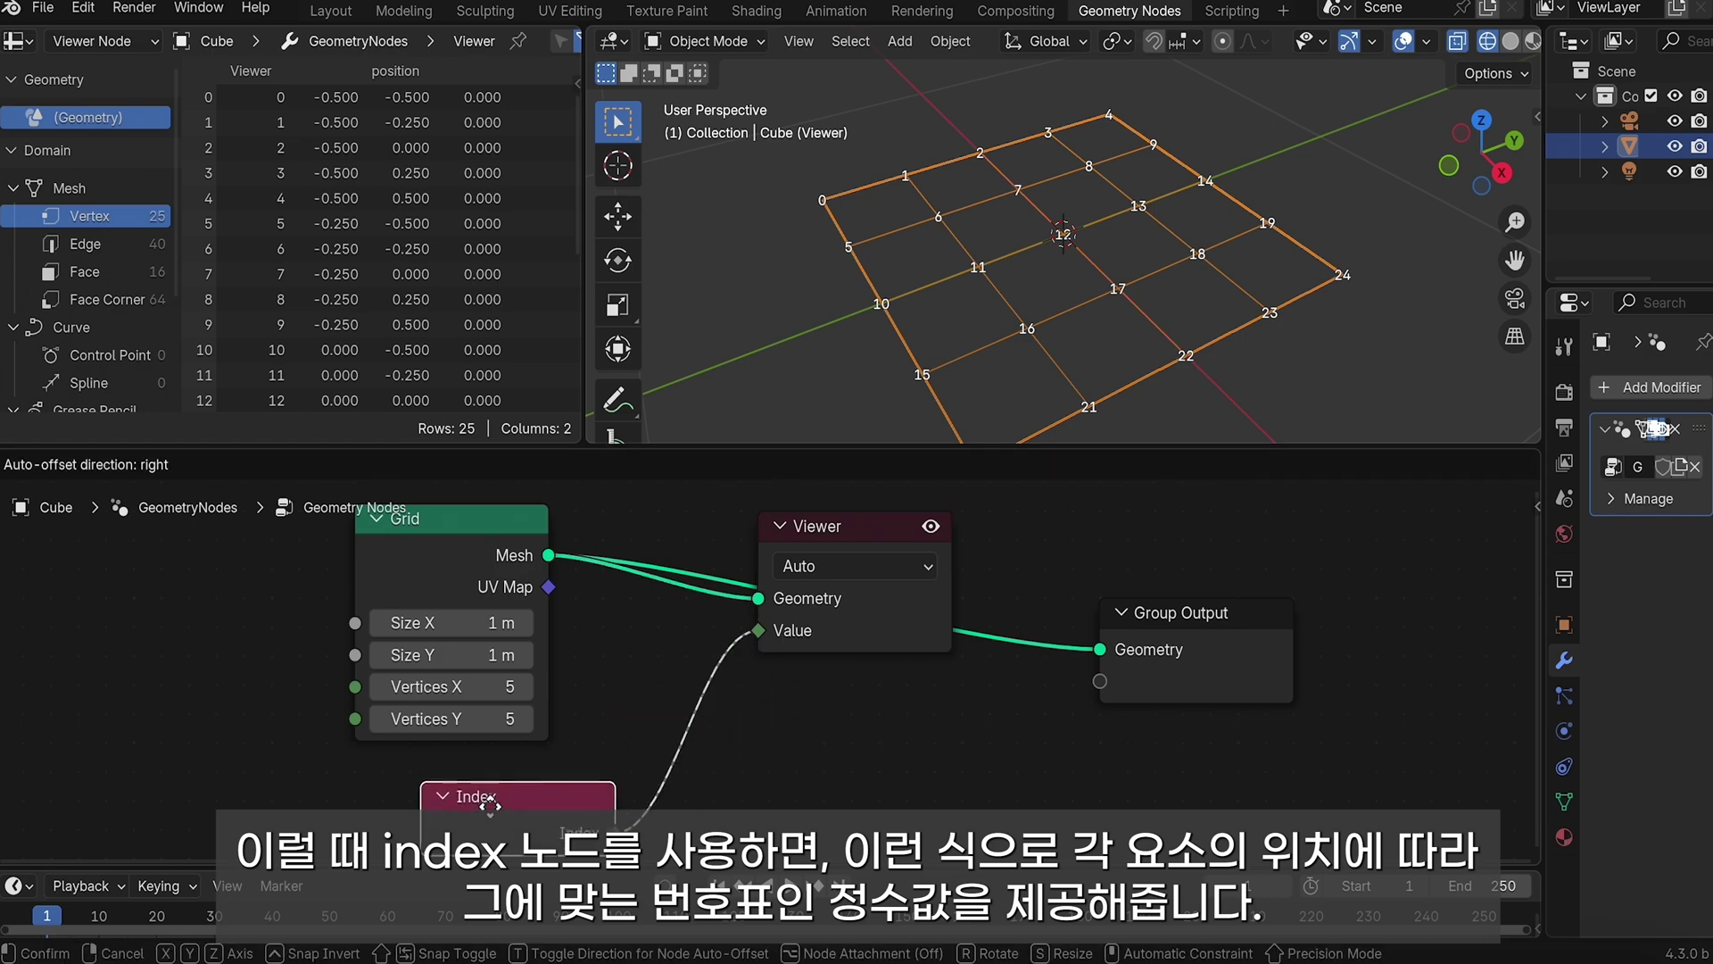
Switch to solid shading, orbit the grid top-down, then return to wireframe.
{"action": "key", "text": "z"}
{"action": "left_click", "coordinate": [1160, 343]}
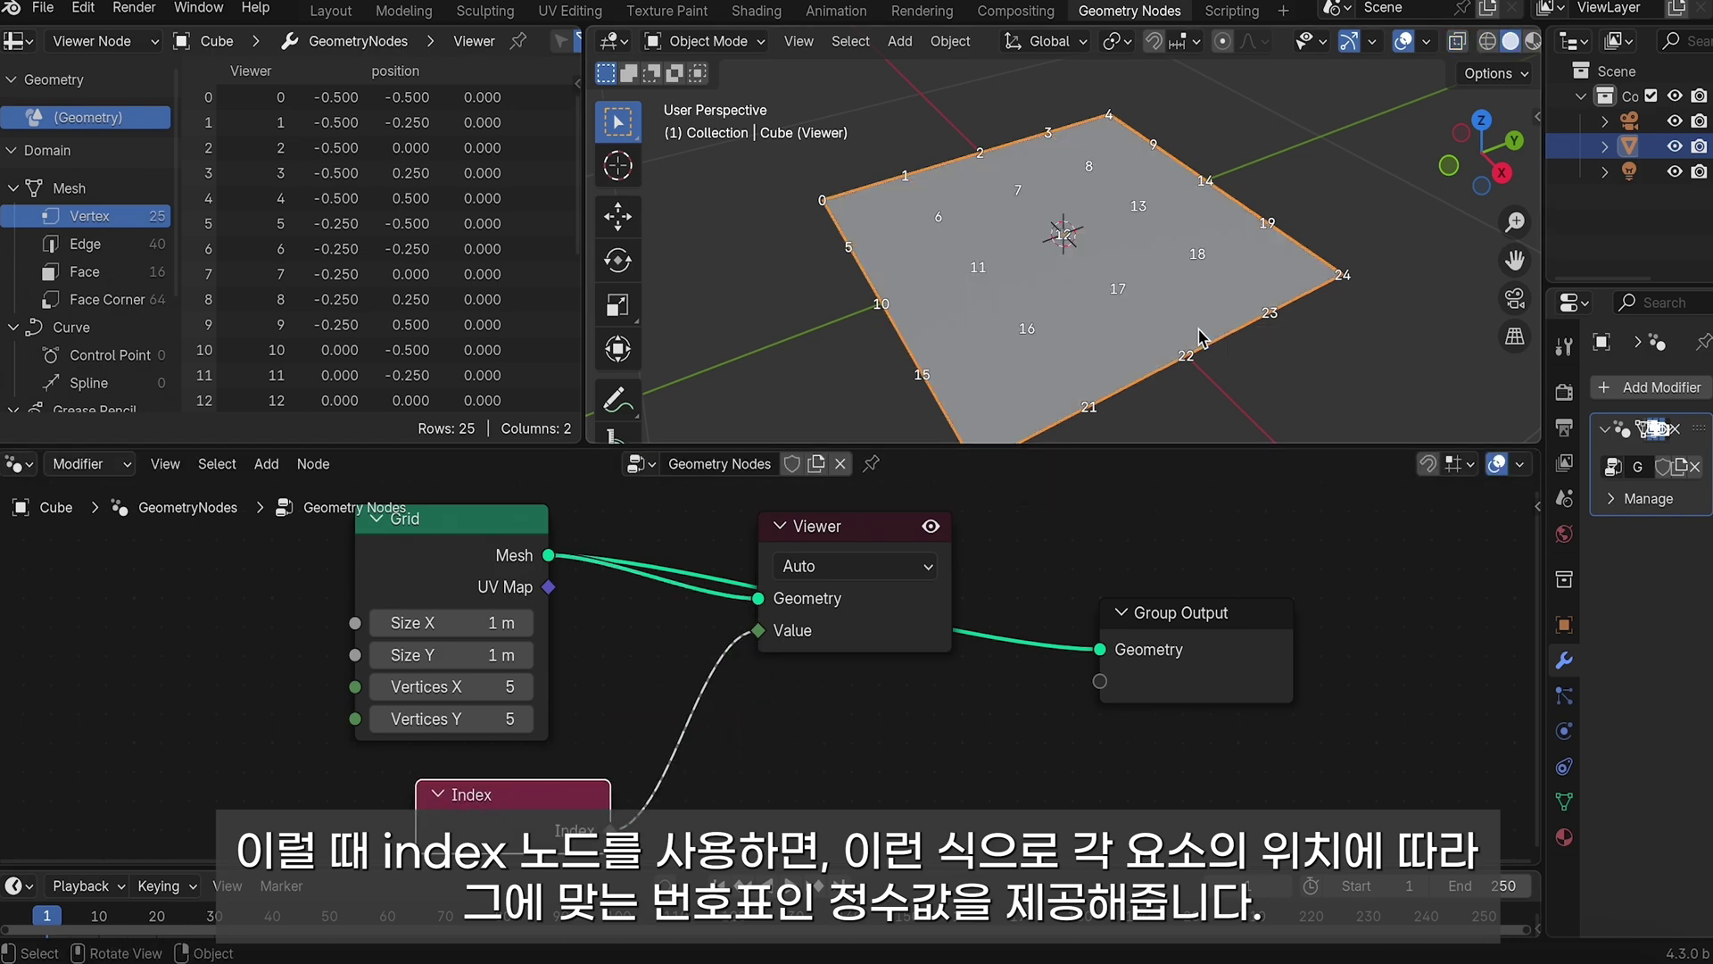
{"action": "scroll", "coordinate": [1173, 337], "scroll_direction": "down", "scroll_amount": 2}
{"action": "middle_click_drag", "start_coordinate": [1174, 337], "coordinate": [1028, 275]}
{"action": "key", "text": "z"}
{"action": "left_click", "coordinate": [895, 330]}
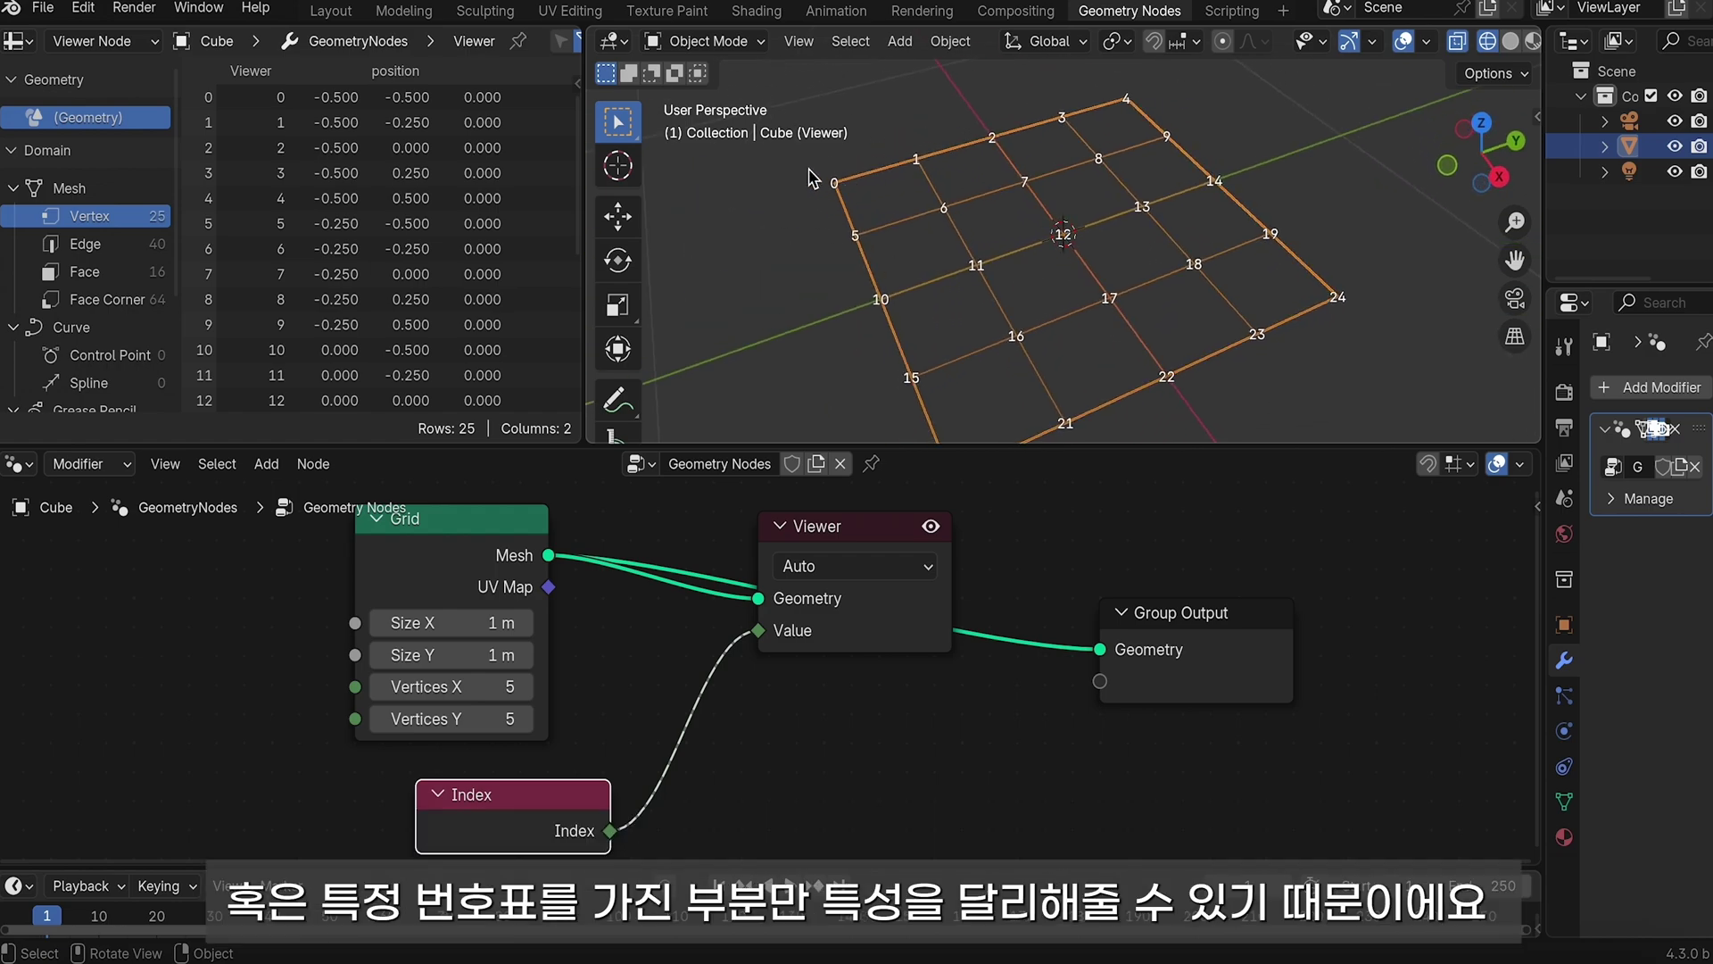
{"action": "left_click", "coordinate": [616, 404]}
Draw an annotation stroke circling and pointing to vertex 0 of the grid.
{"action": "mouse_move", "coordinate": [873, 175]}
{"action": "left_mouse_down"}
{"action": "mouse_move", "coordinate": [821, 190]}
{"action": "mouse_move", "coordinate": [875, 173]}
{"action": "left_mouse_up"}
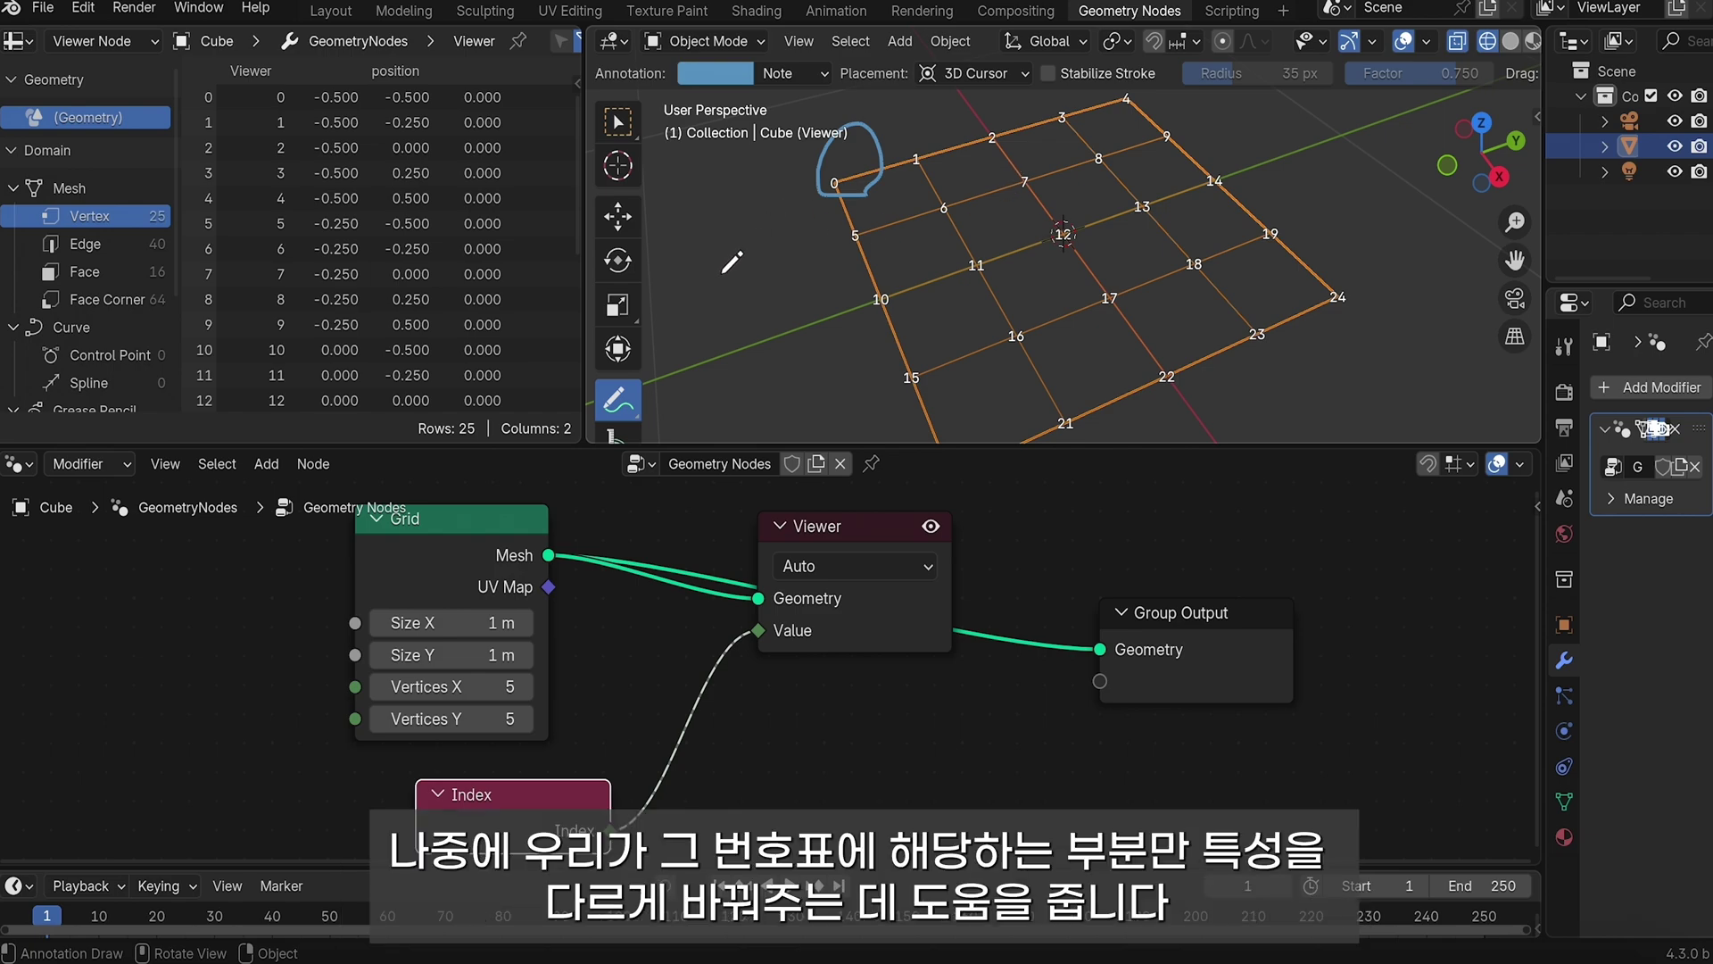
{"action": "left_click_drag", "start_coordinate": [731, 258], "coordinate": [823, 199]}
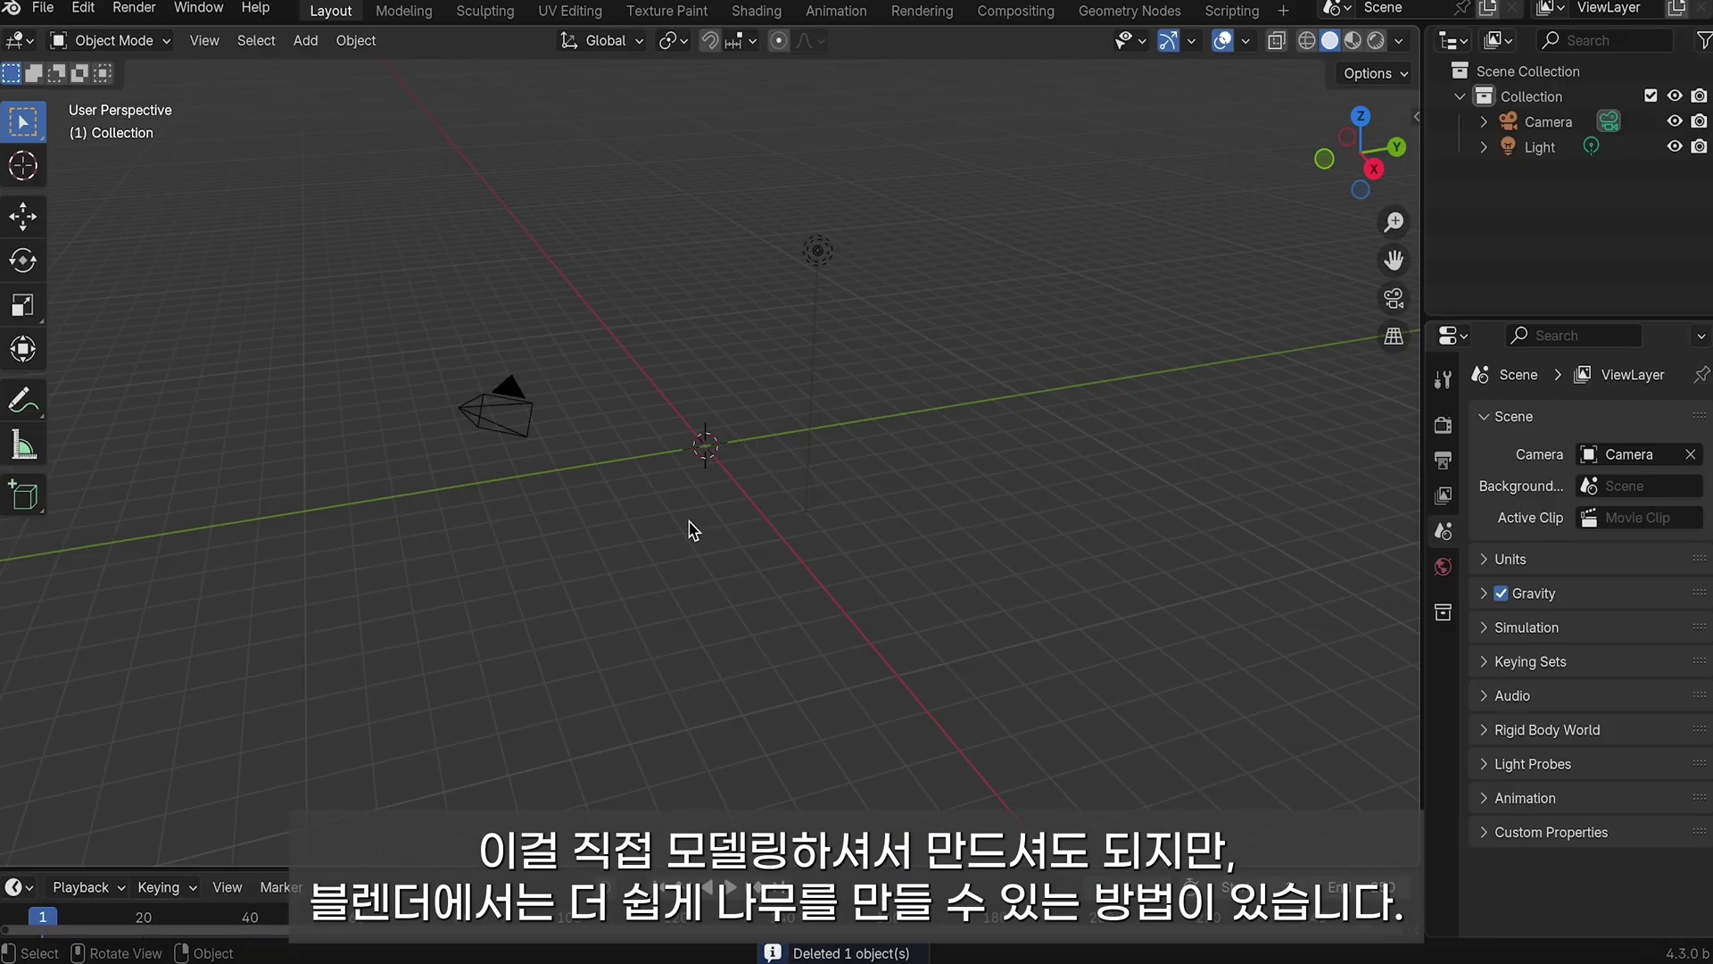
Open Preferences from the Edit menu, then bring the Edit menu up again.
{"action": "left_click", "coordinate": [83, 8]}
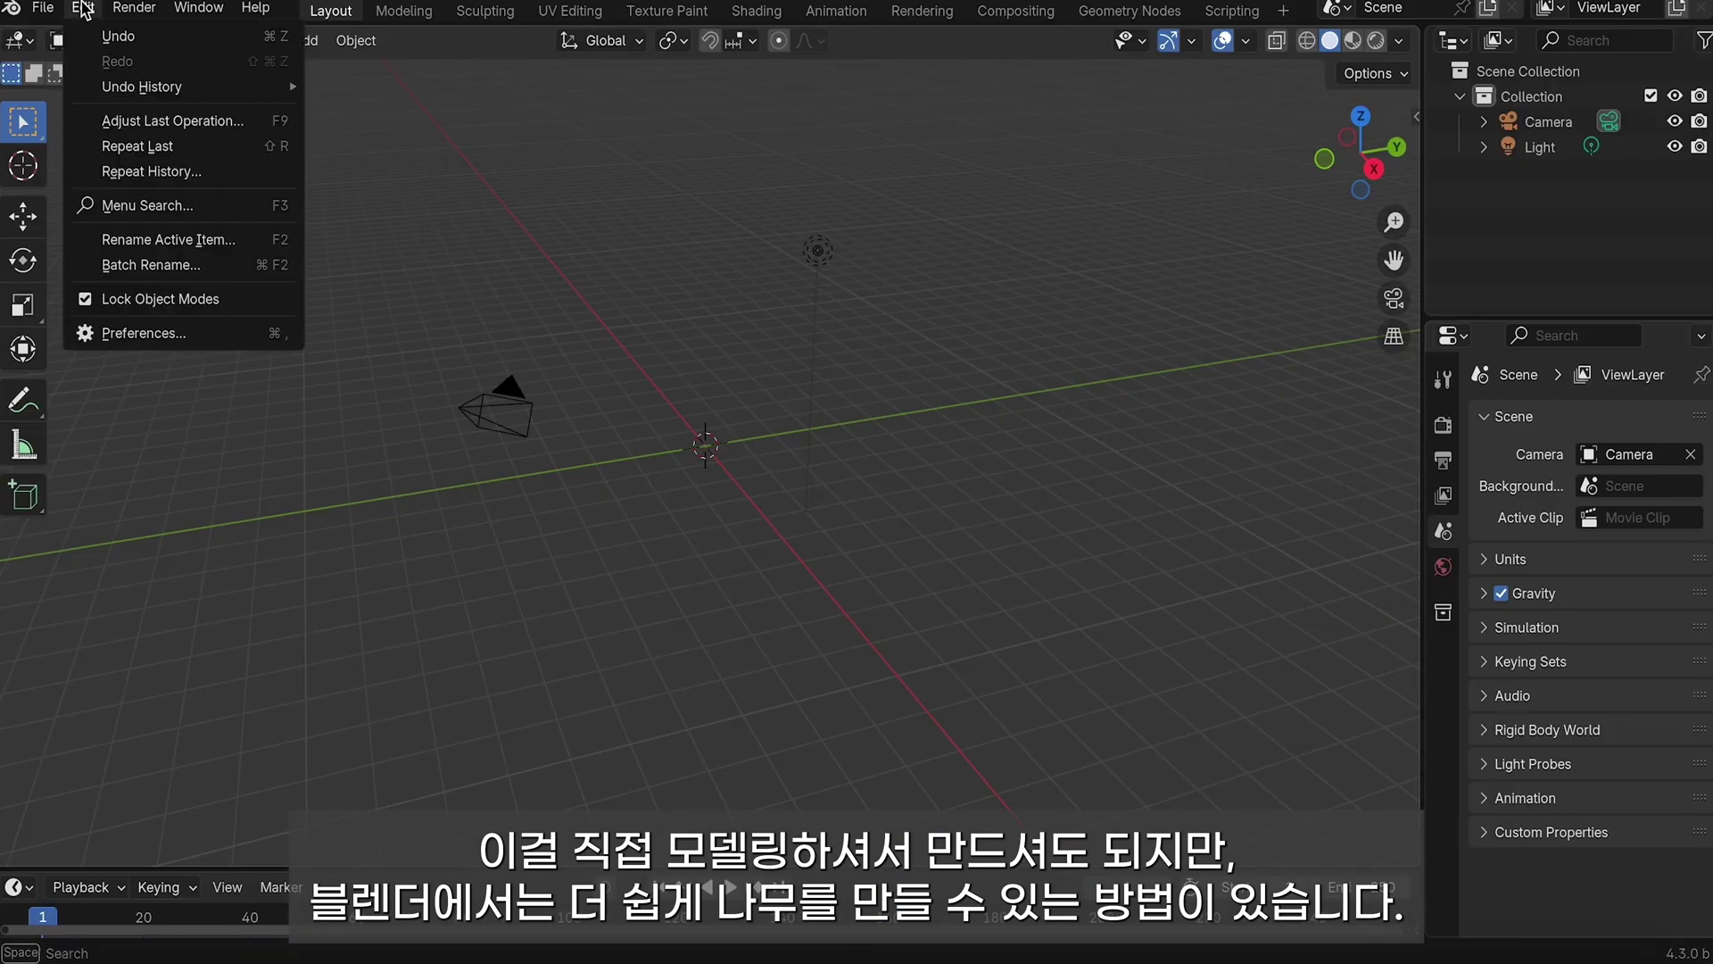
{"action": "left_click", "coordinate": [114, 339]}
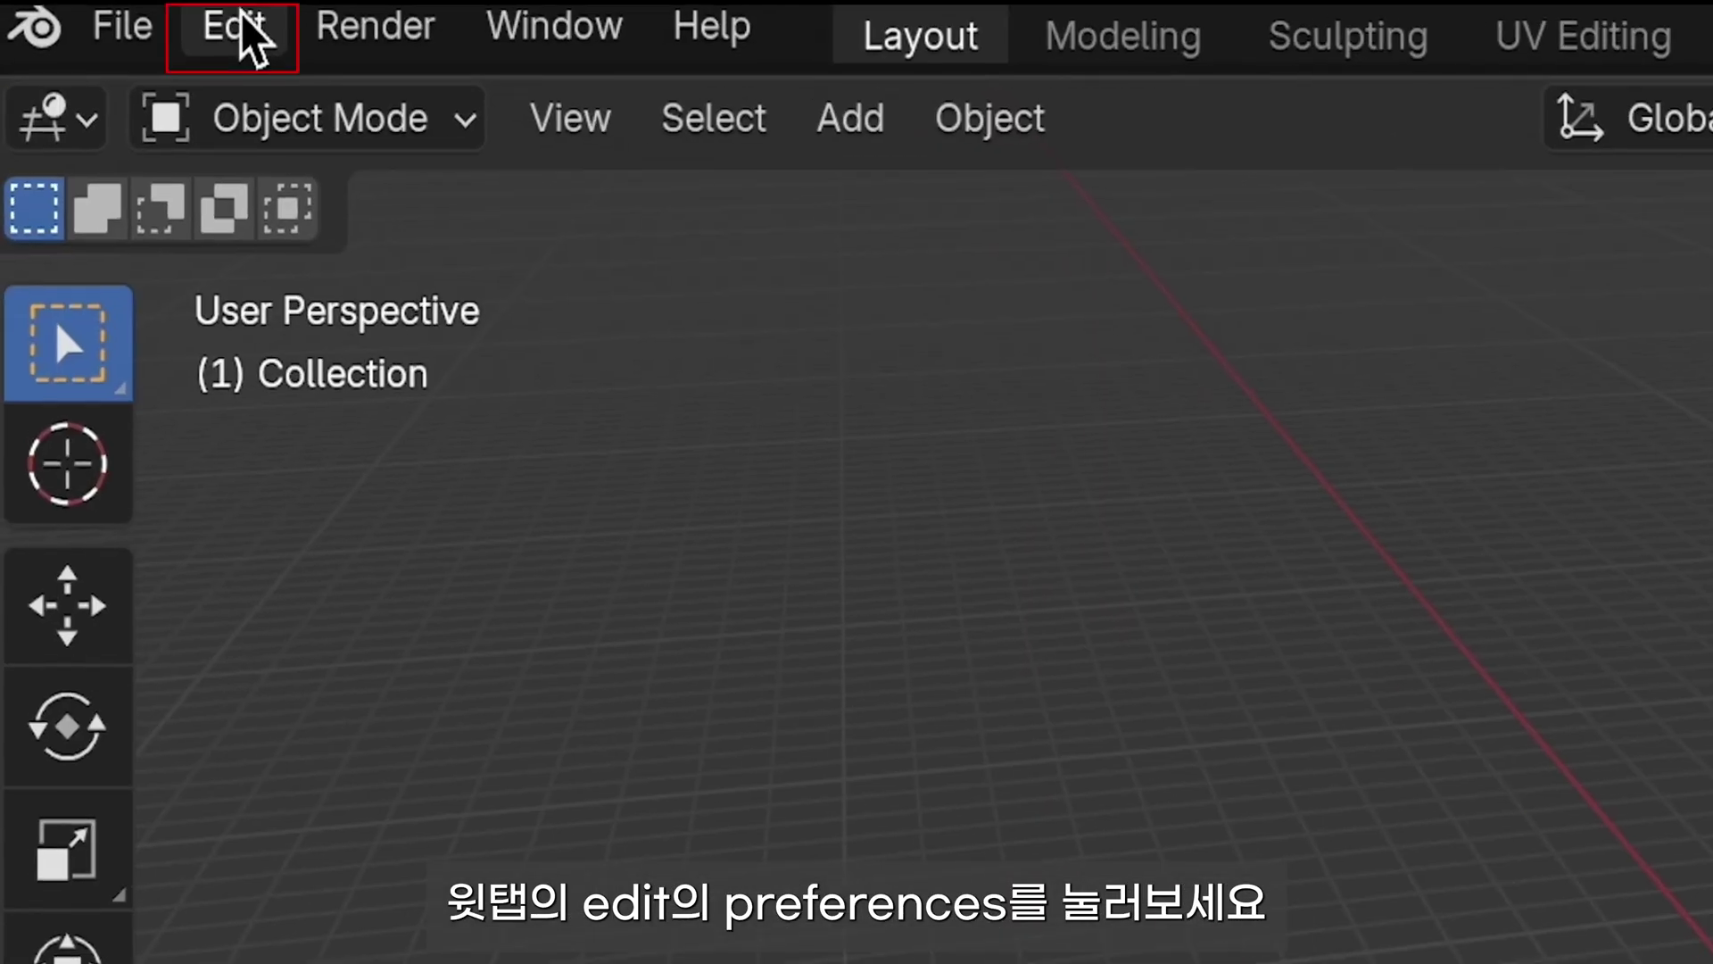
{"action": "left_click", "coordinate": [237, 20]}
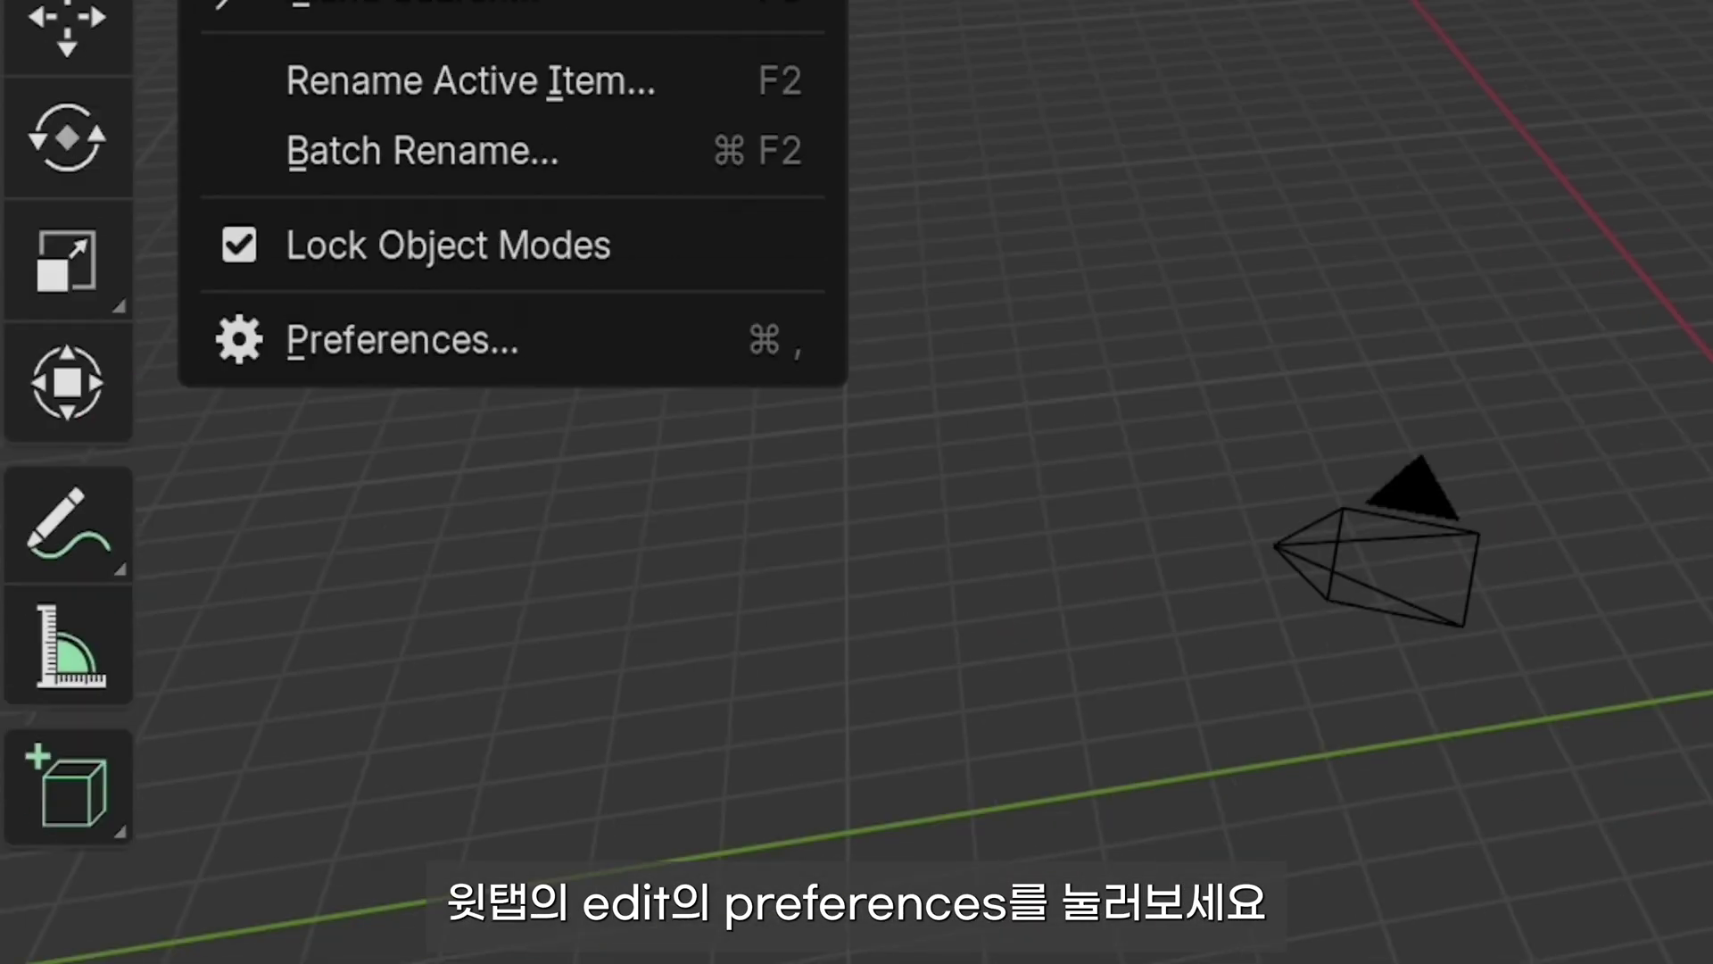
Open Preferences and search the available extensions for 'tree'.
{"action": "left_click", "coordinate": [335, 300]}
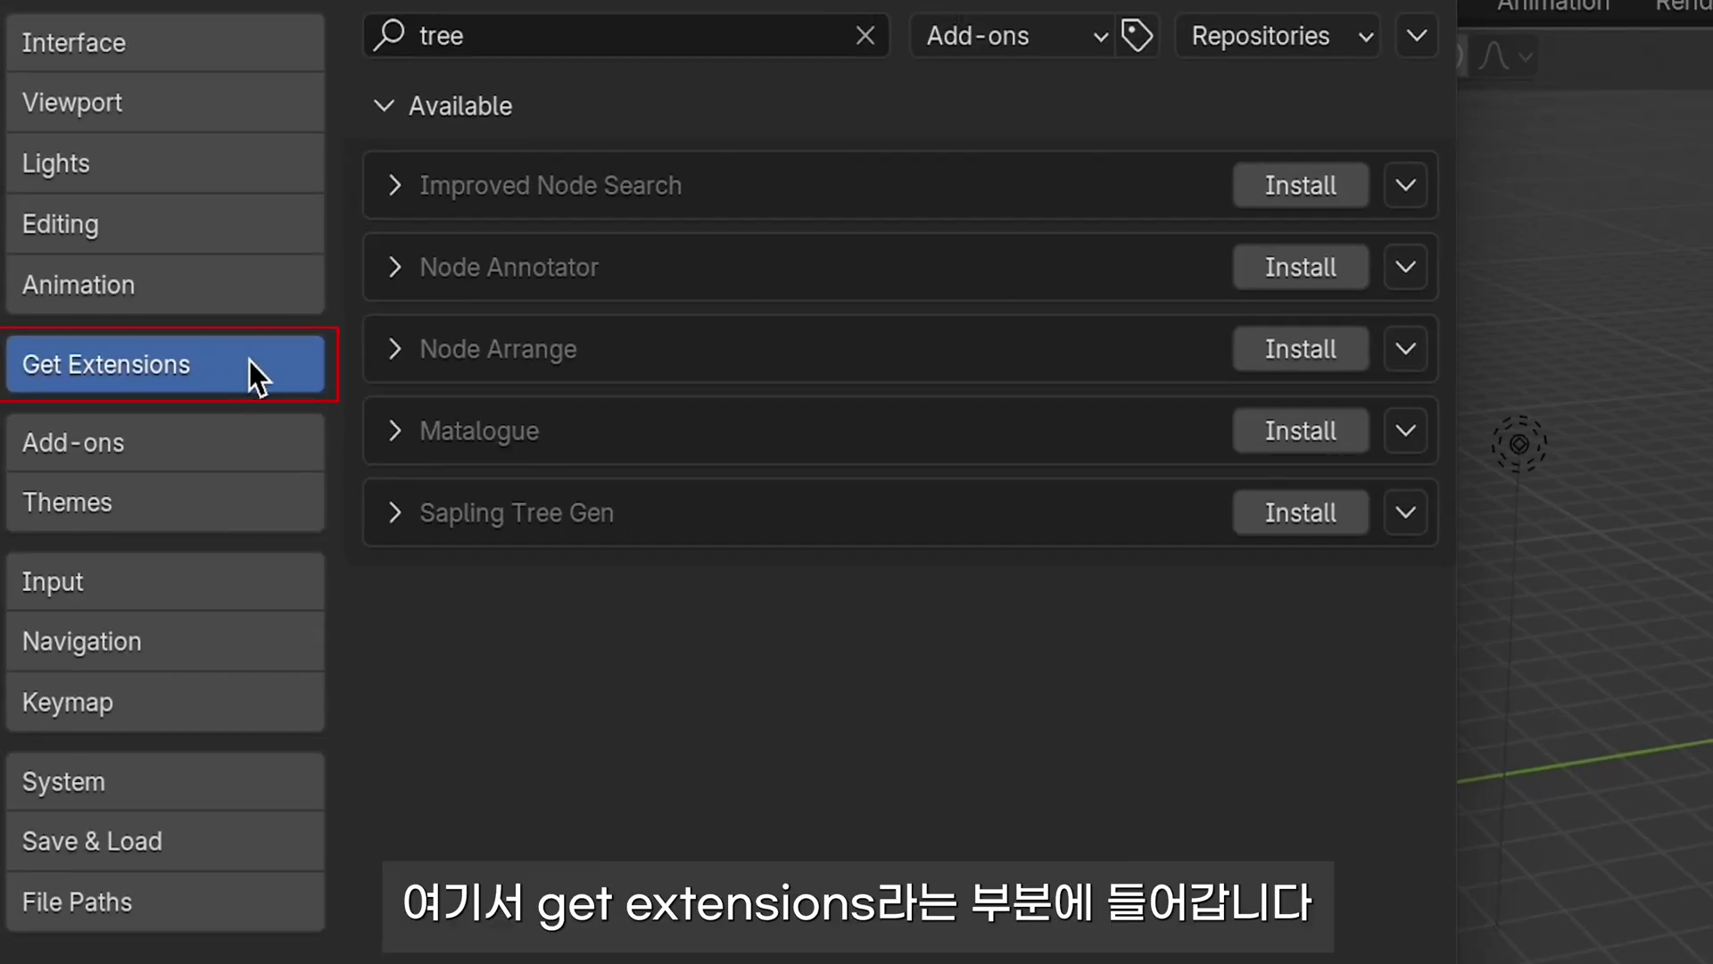
{"action": "left_click", "coordinate": [865, 36]}
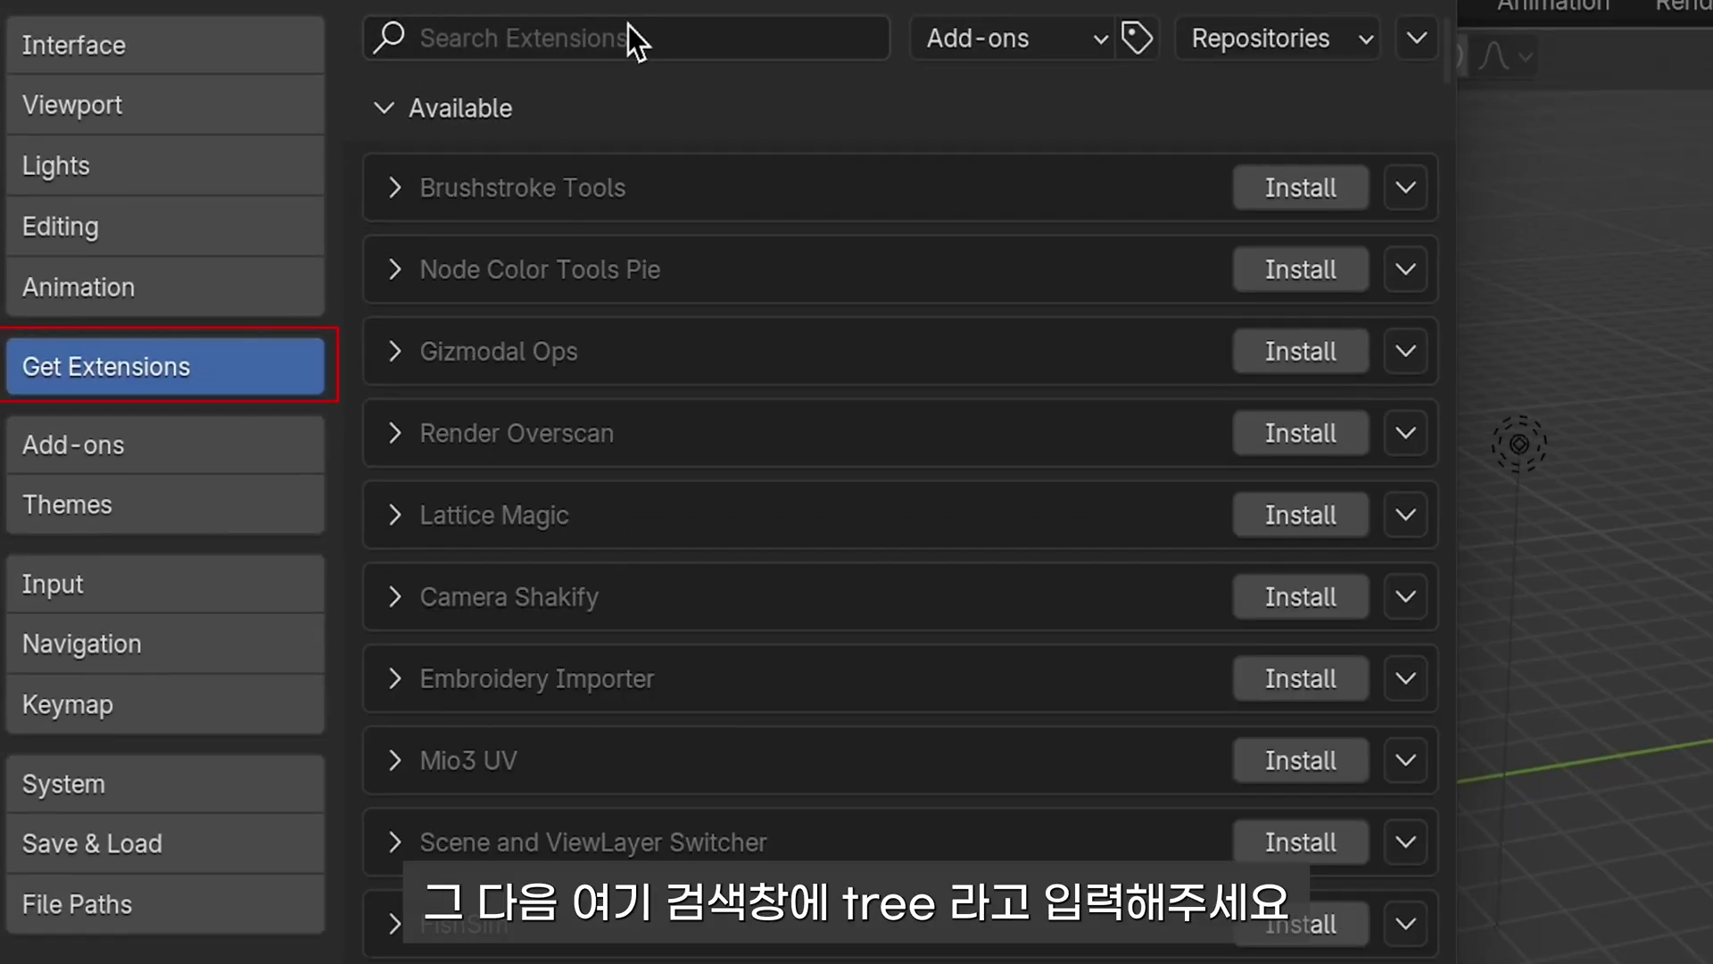
{"action": "left_click", "coordinate": [625, 37]}
{"action": "type", "text": "tree"}
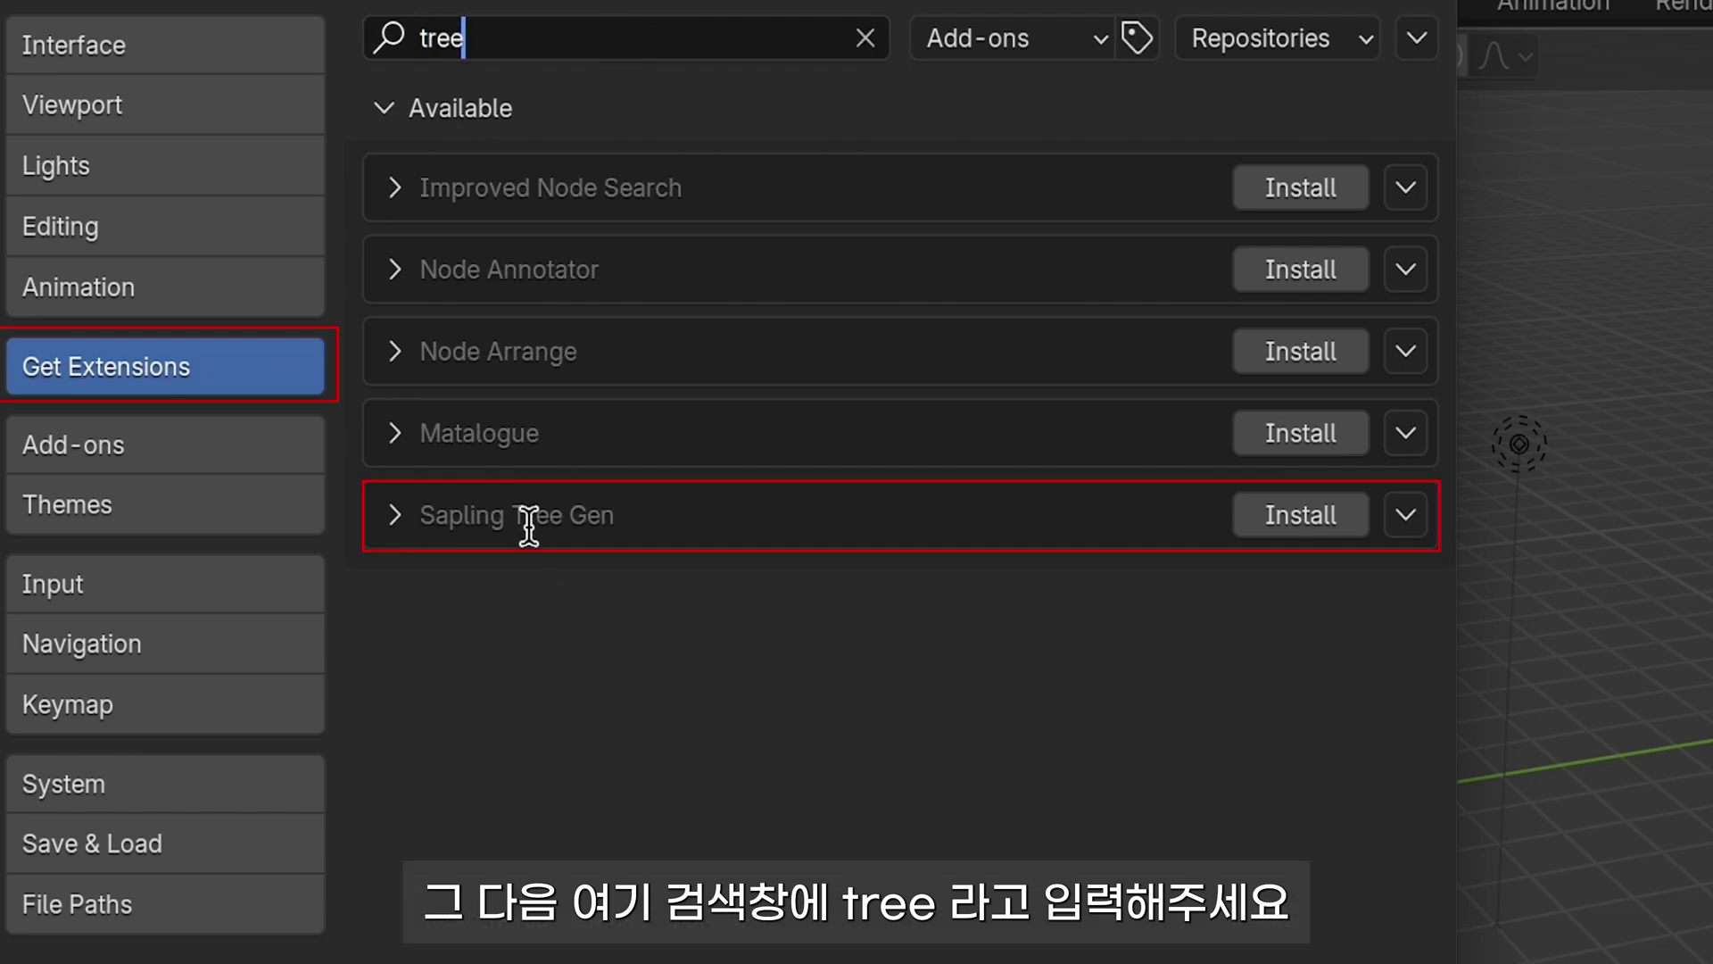
{"action": "key", "text": "Return"}
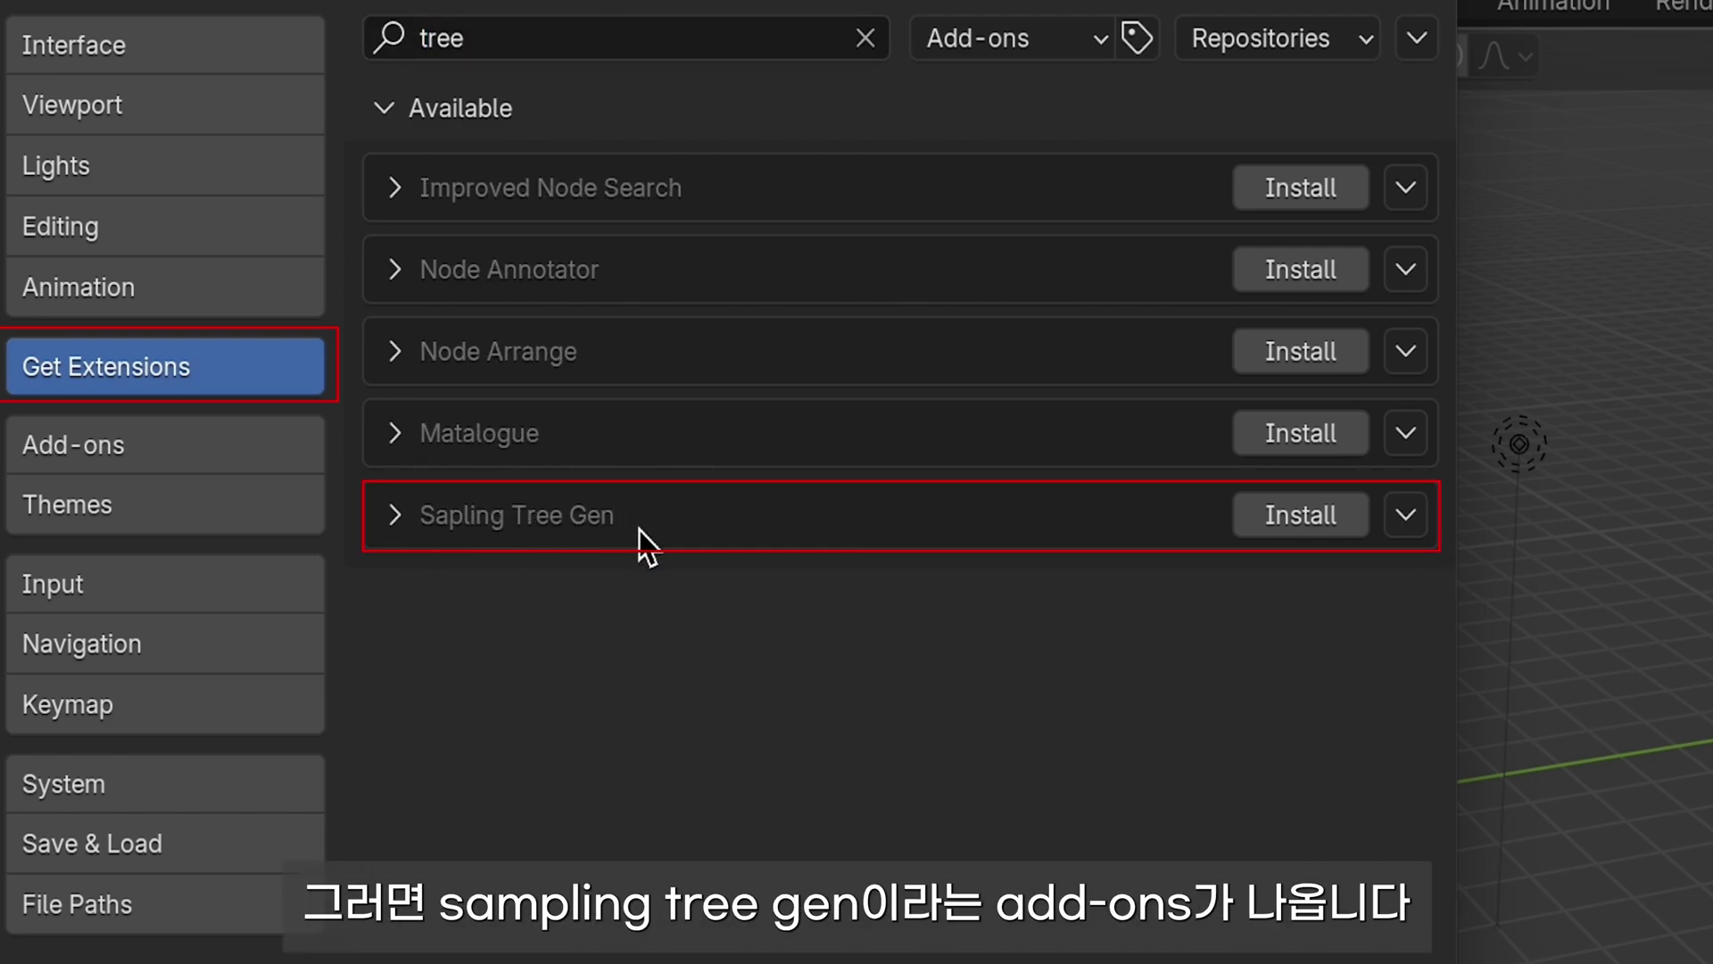
Install Sapling Tree Gen, confirm it in the Add-ons list, and close Preferences.
{"action": "left_click", "coordinate": [1321, 514]}
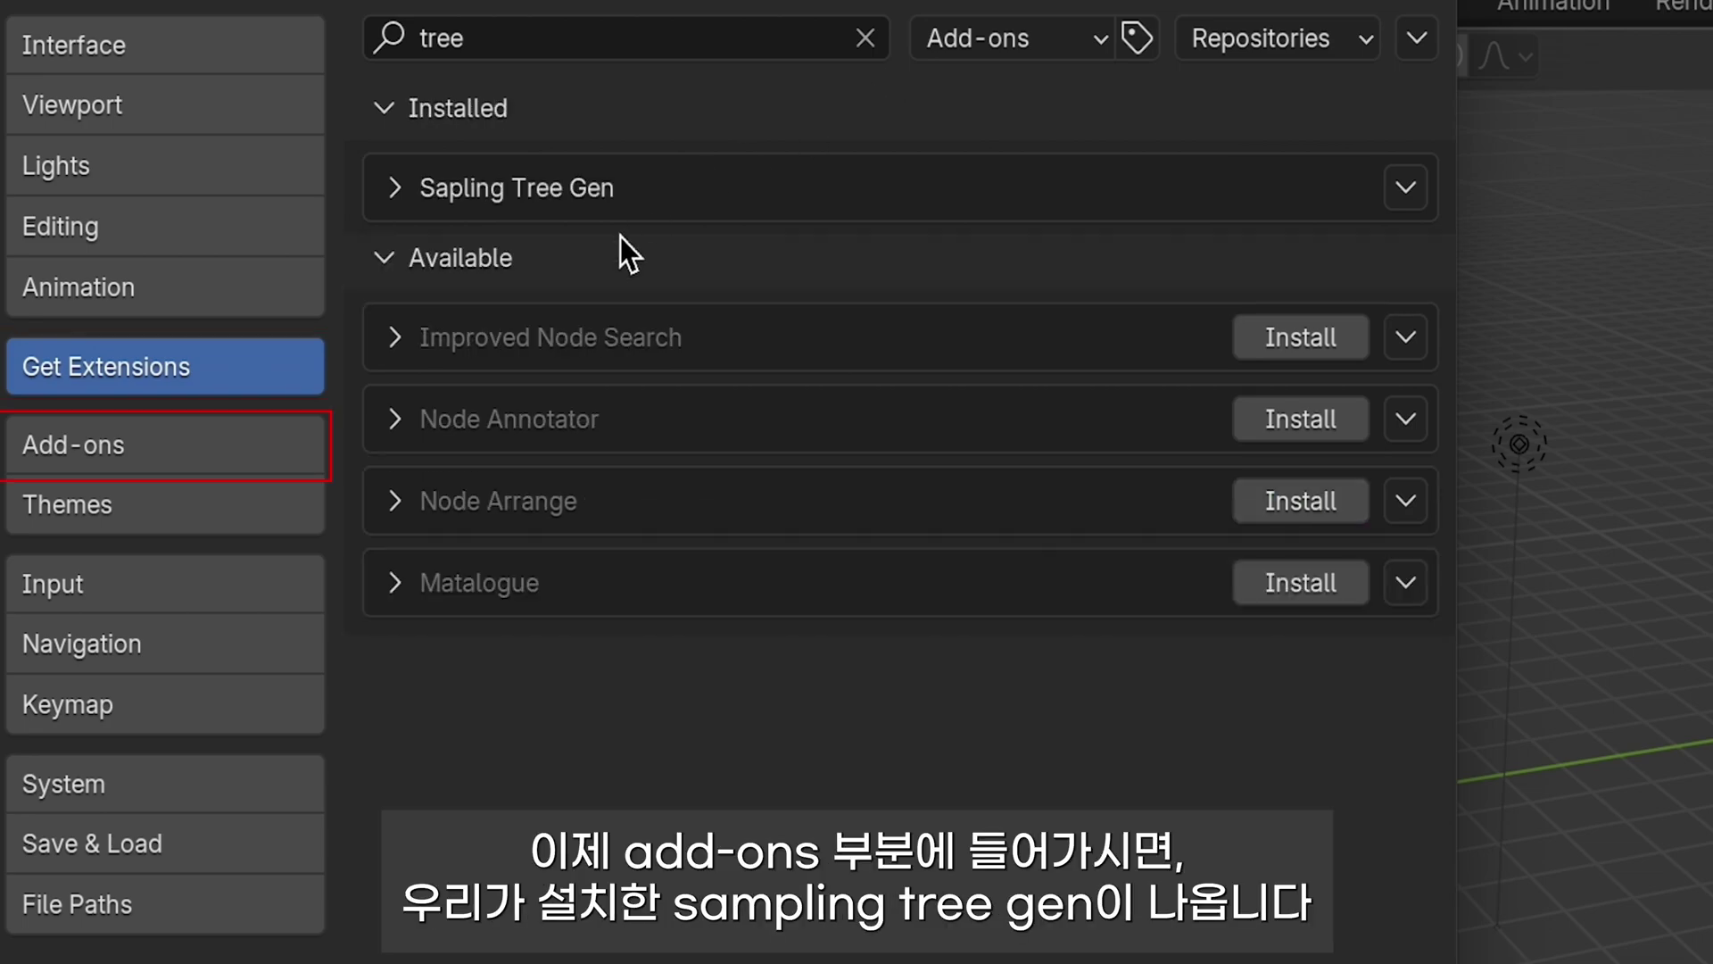
{"action": "left_click", "coordinate": [194, 439]}
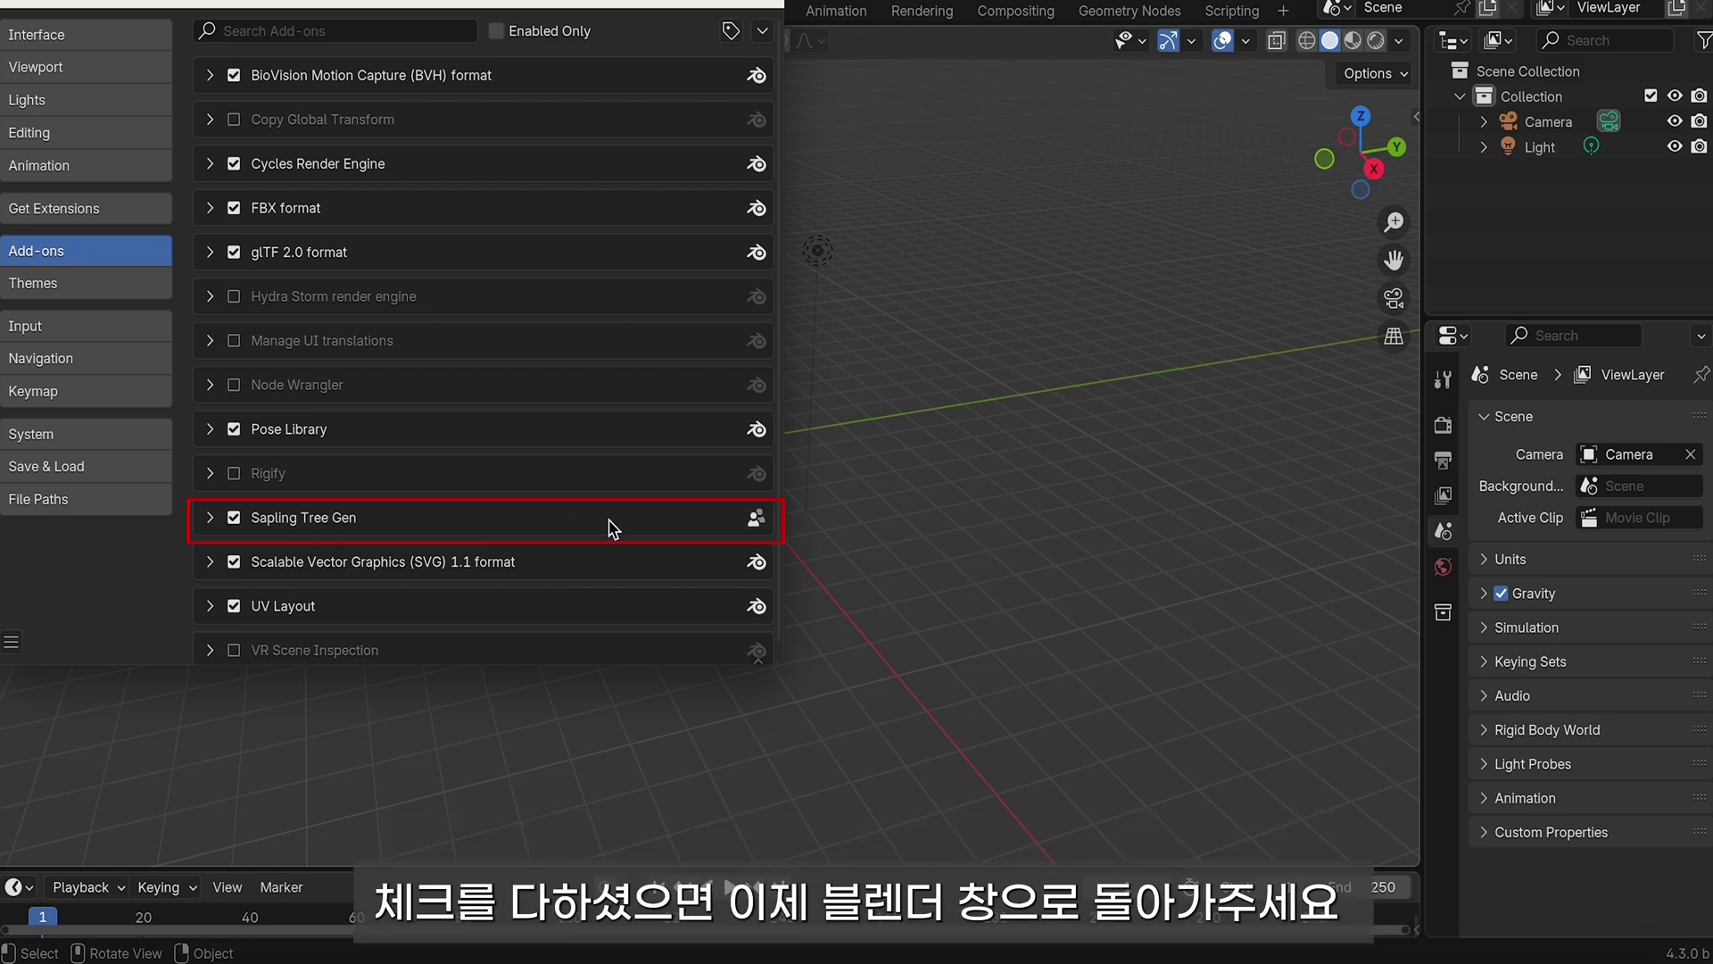
{"action": "left_click", "coordinate": [803, 580]}
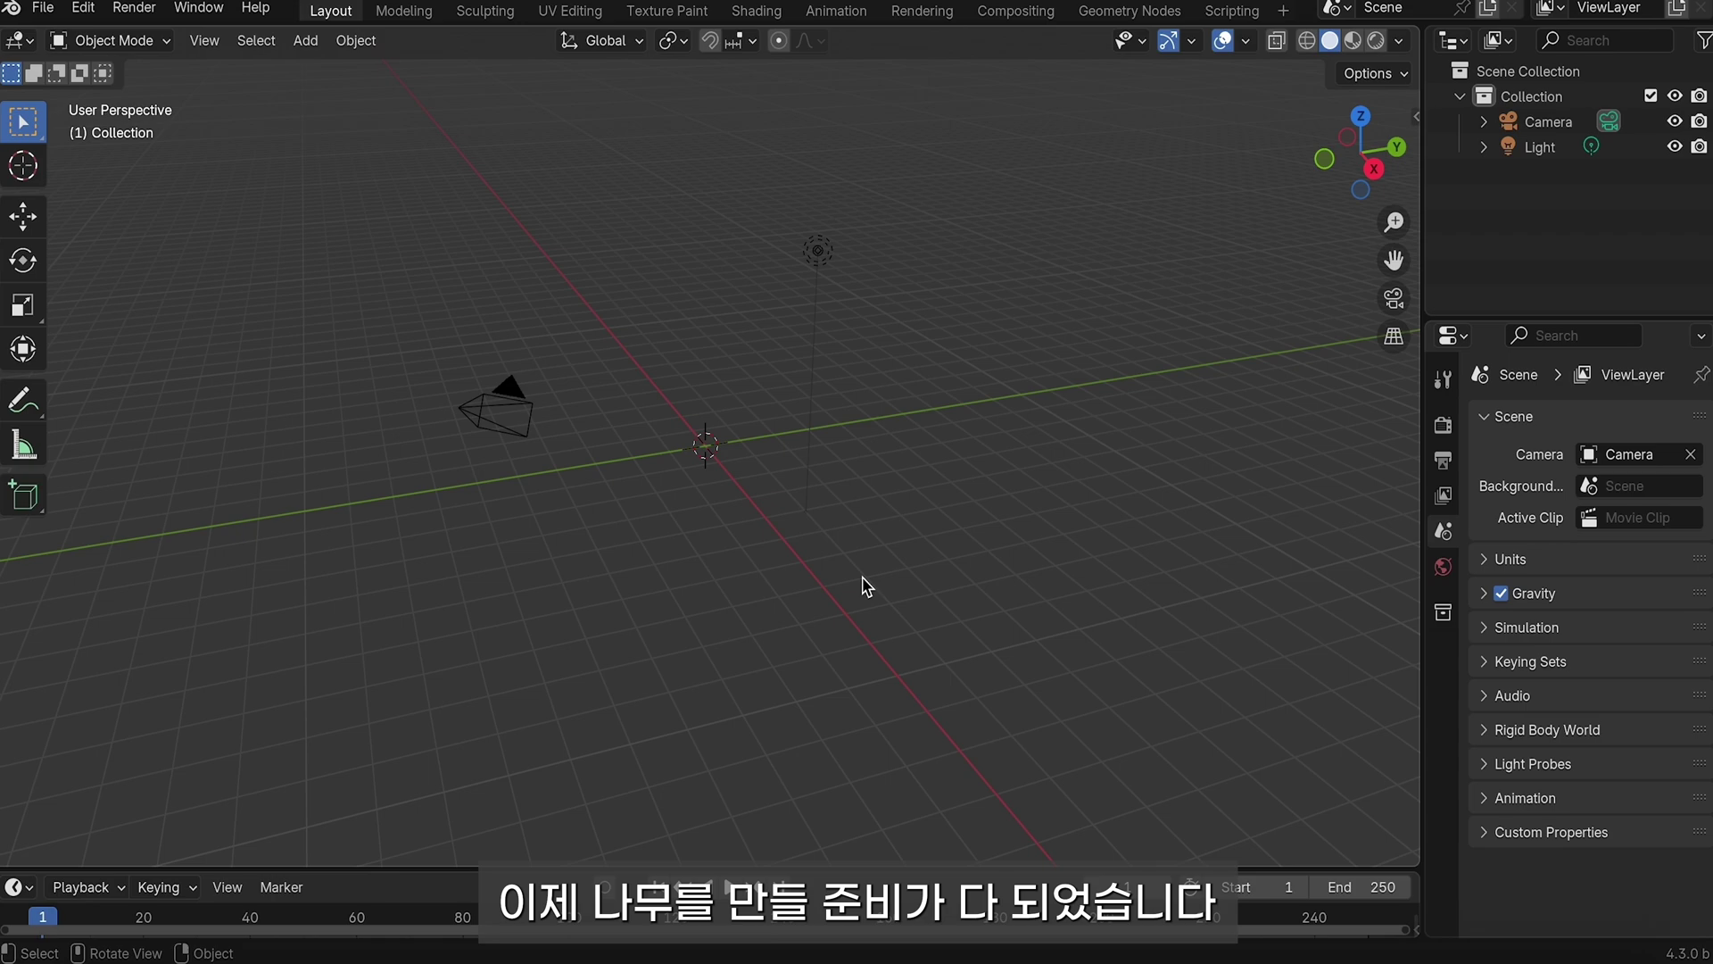
Add a Sapling tree to the scene and expand its settings panel.
{"action": "key", "text": "shift+a"}
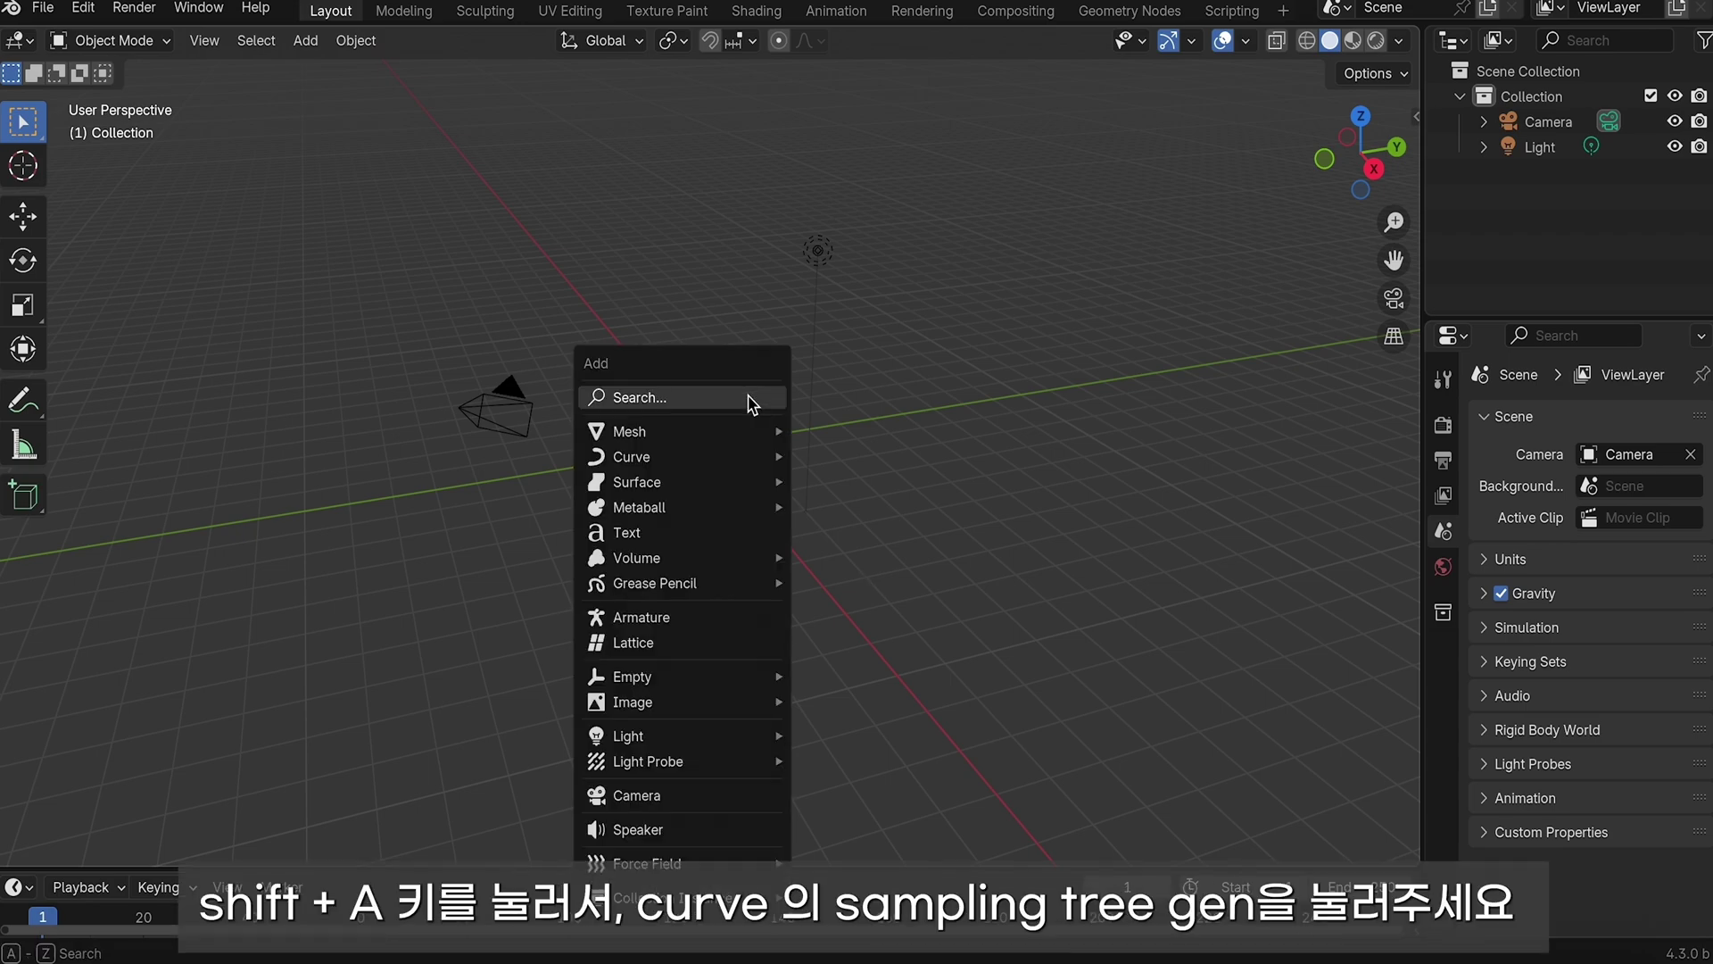
{"action": "mouse_move", "coordinate": [684, 457]}
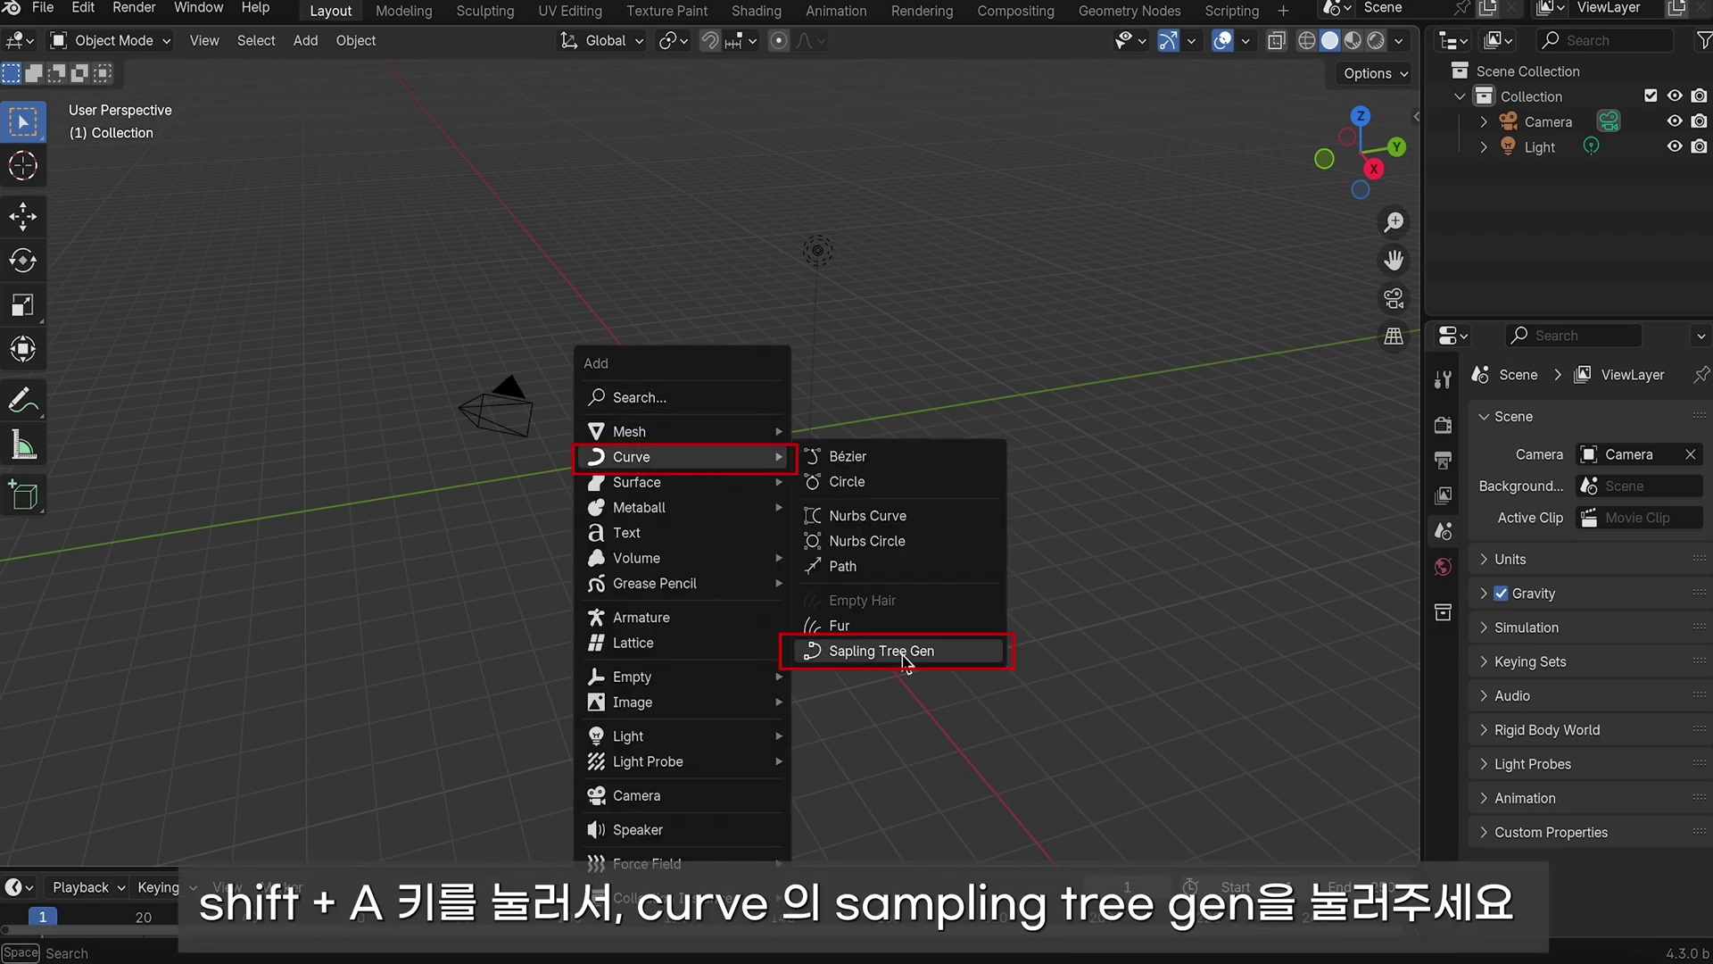
{"action": "left_click", "coordinate": [948, 656]}
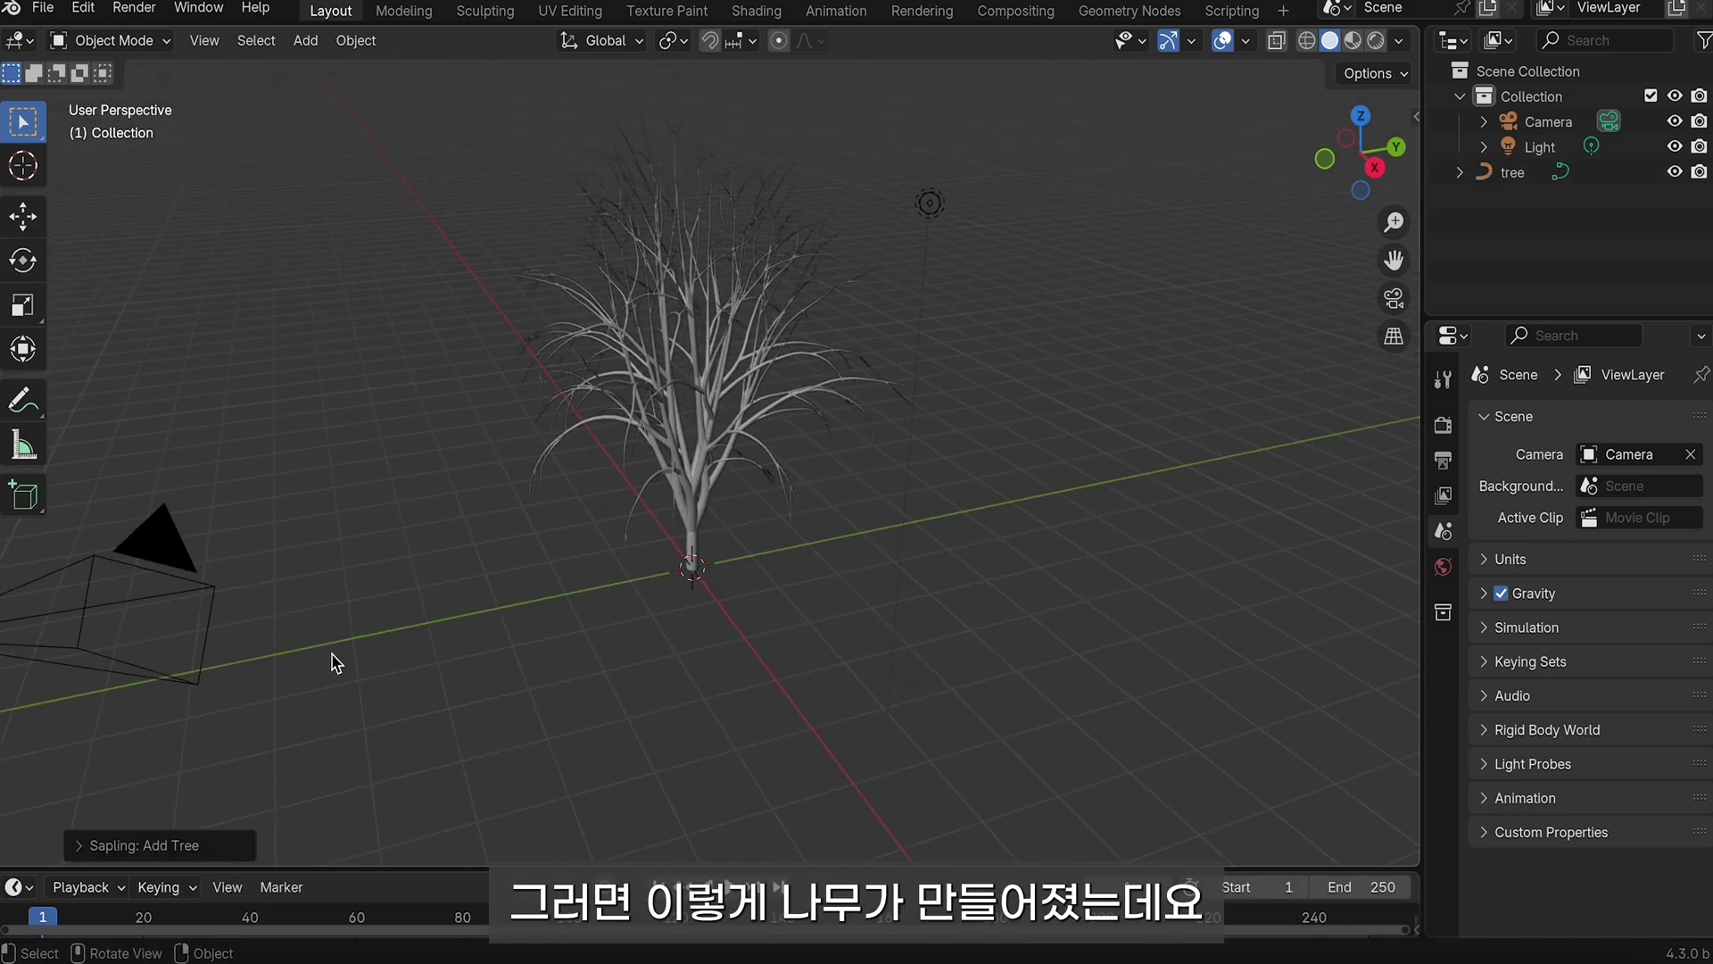
{"action": "left_click", "coordinate": [196, 845]}
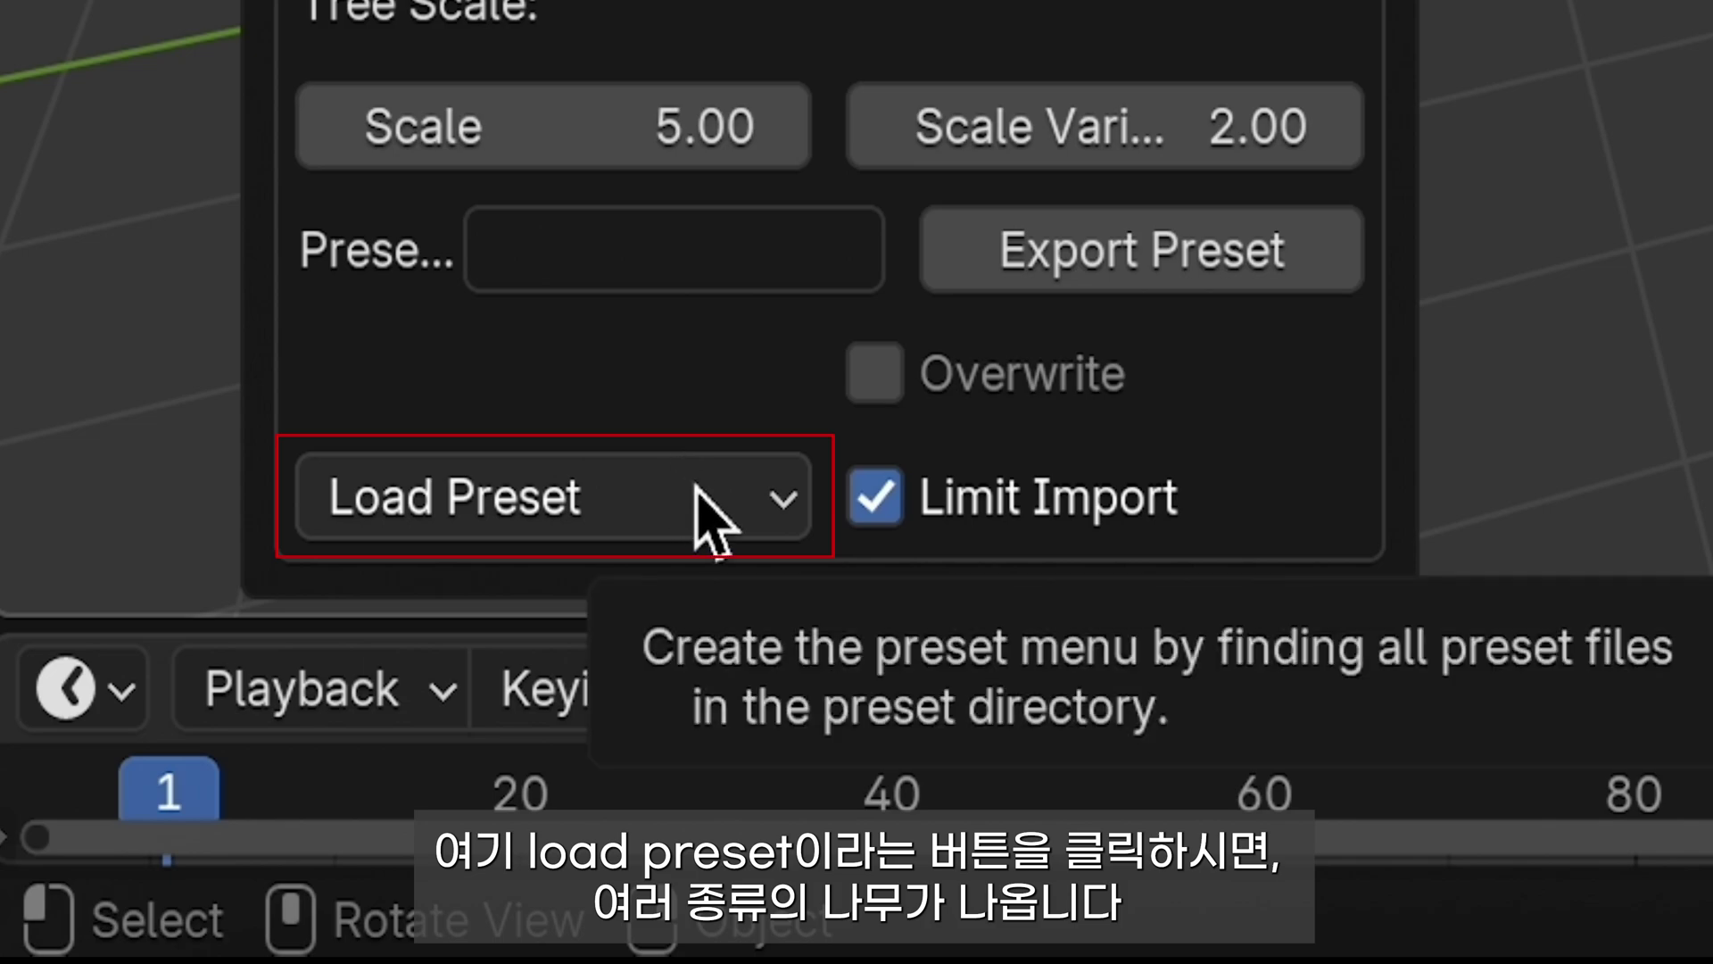
Try several presets, including japanese_maple, ending on a thick-trunked tree with drooping branches.
{"action": "left_click", "coordinate": [689, 482]}
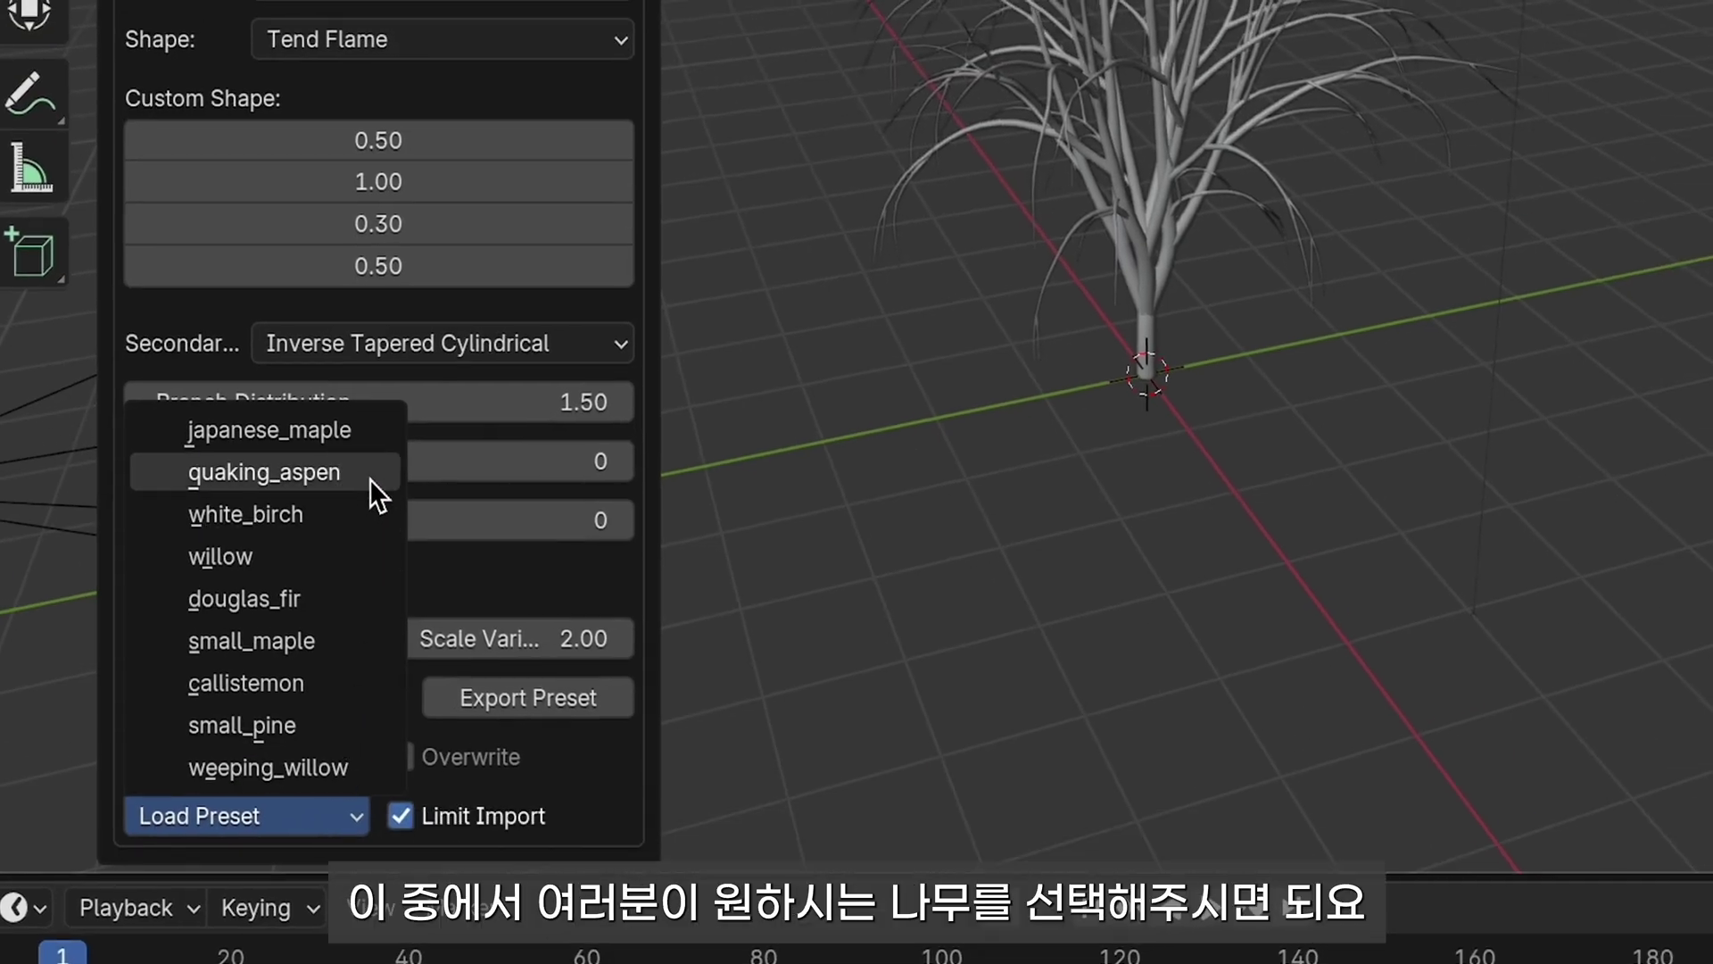
{"action": "left_click", "coordinate": [340, 437]}
{"action": "left_click", "coordinate": [185, 829]}
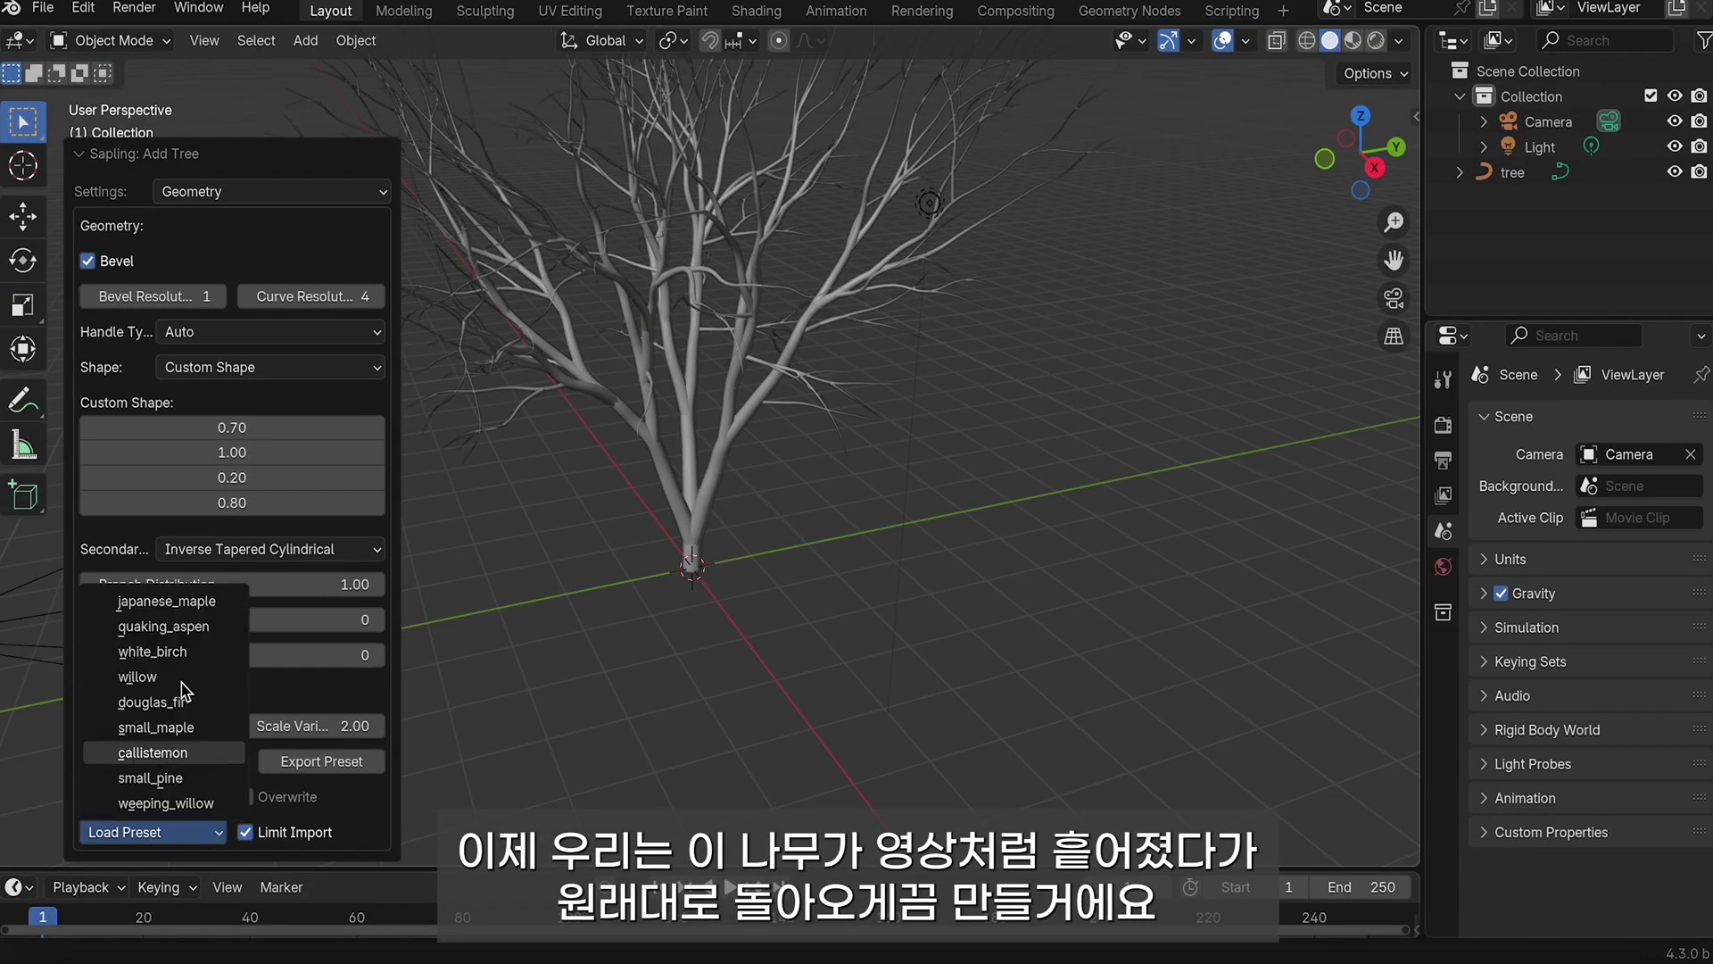
{"action": "left_click", "coordinate": [185, 719]}
{"action": "left_click", "coordinate": [184, 830]}
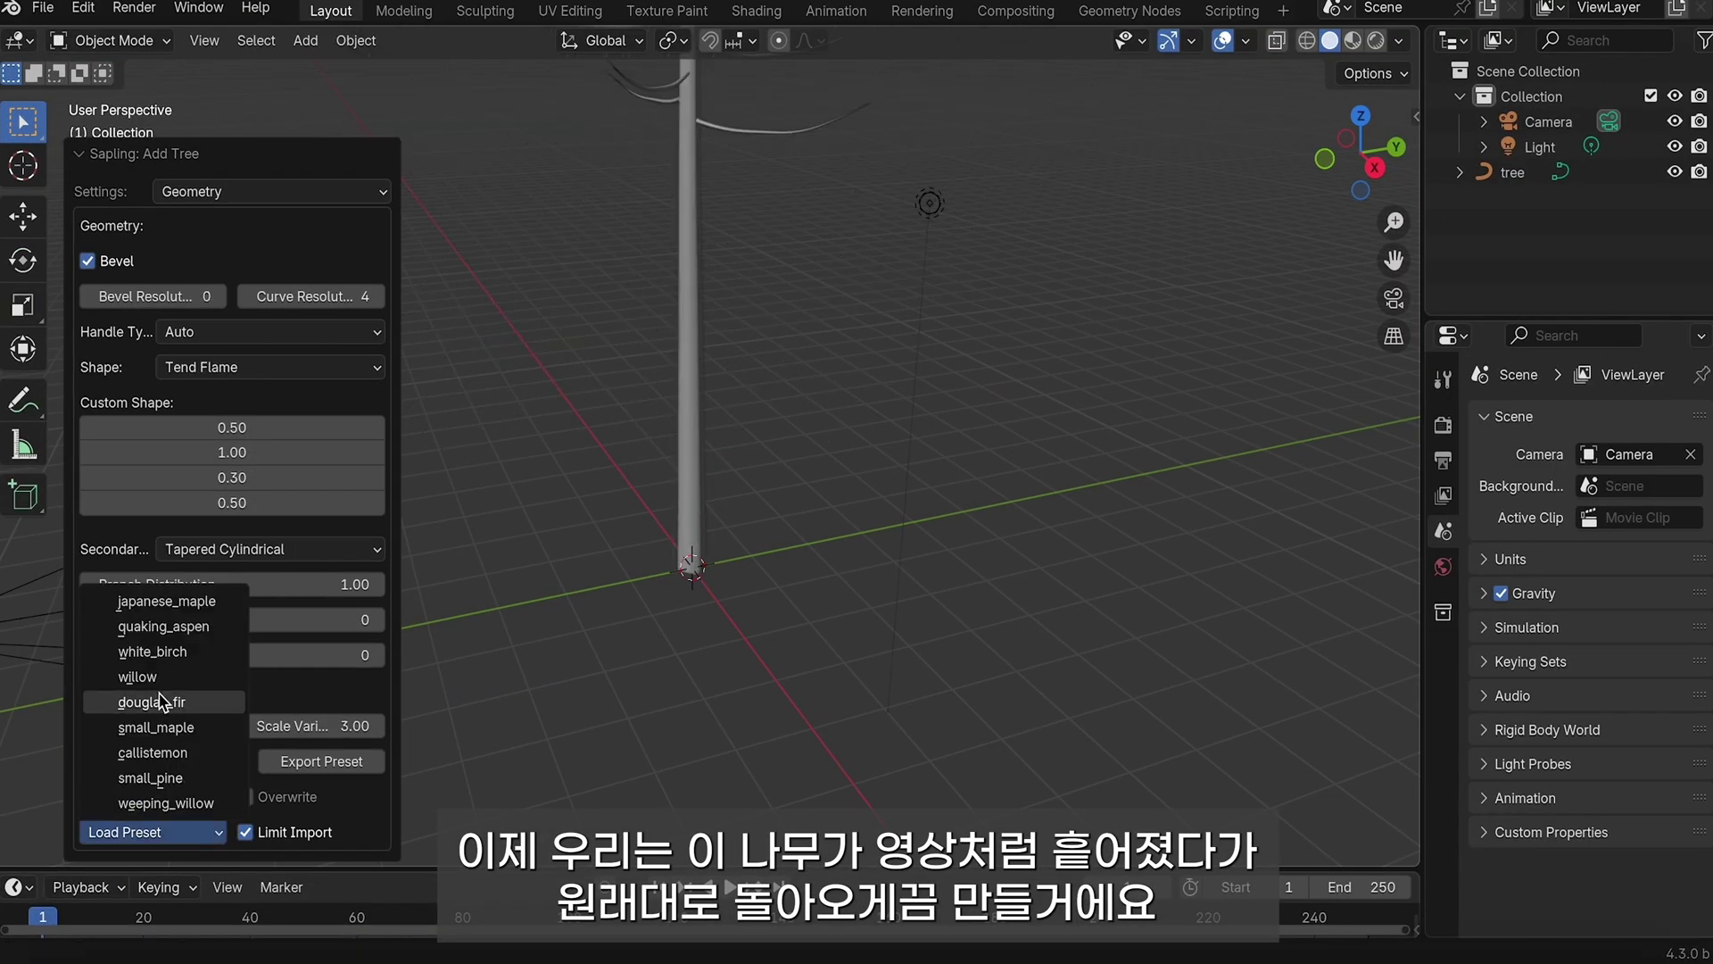
{"action": "left_click", "coordinate": [158, 688]}
{"action": "left_click", "coordinate": [166, 838]}
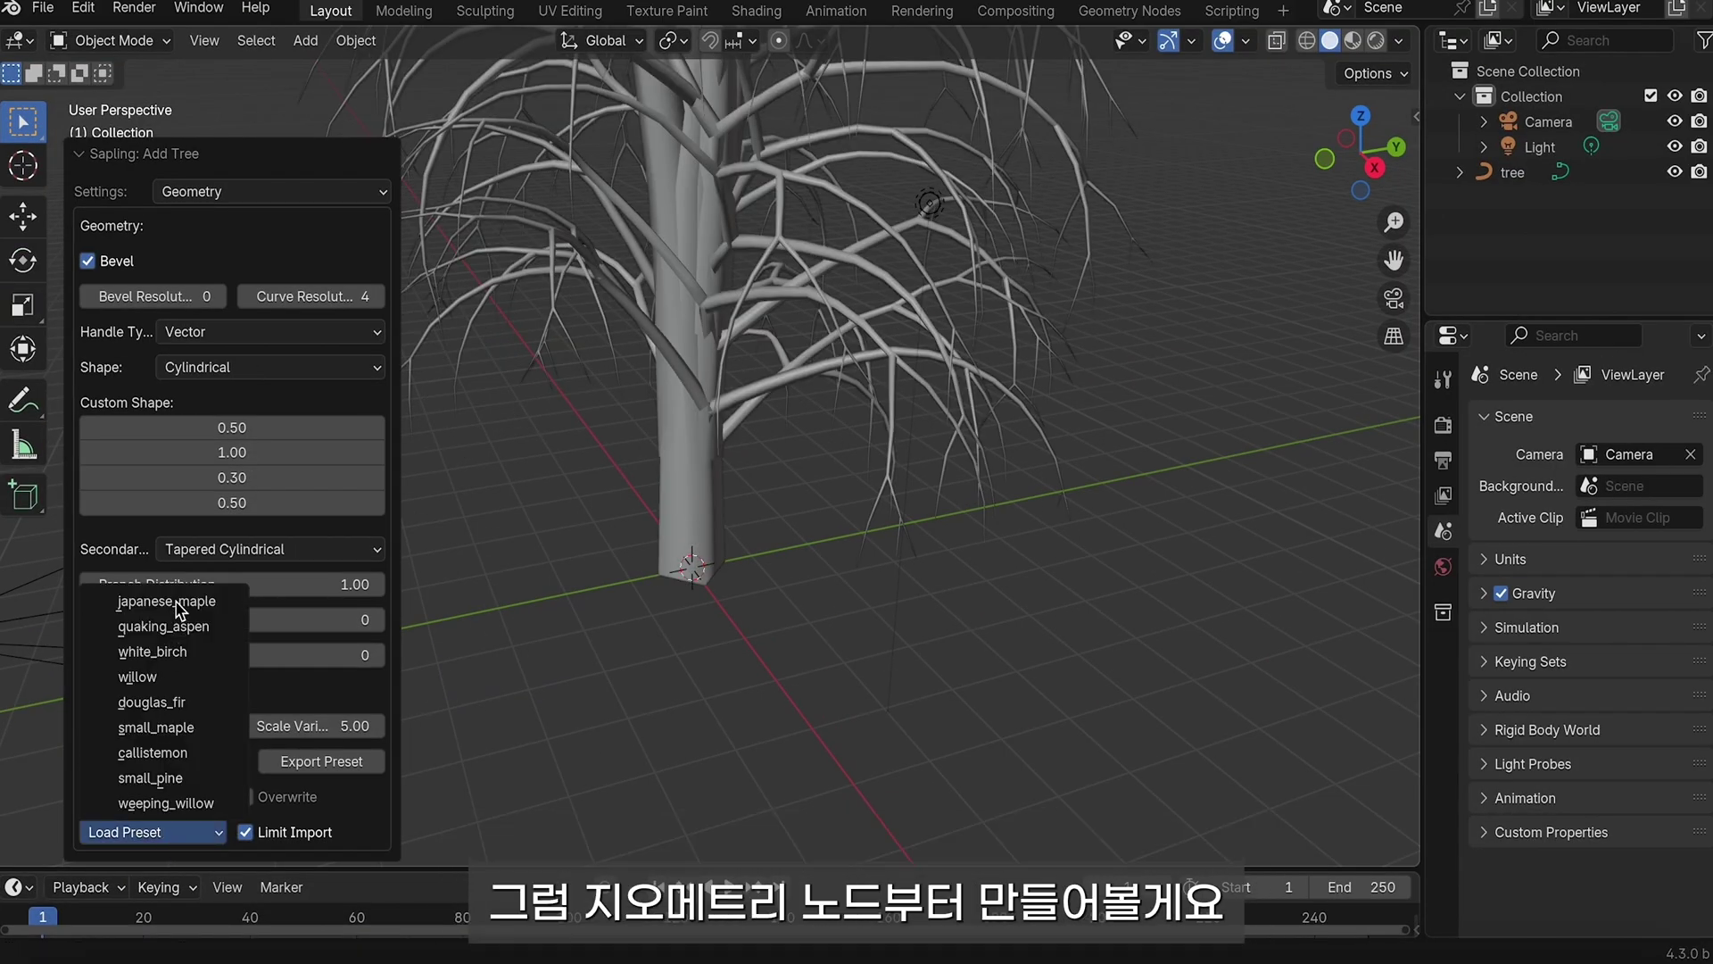
{"action": "left_click", "coordinate": [147, 622]}
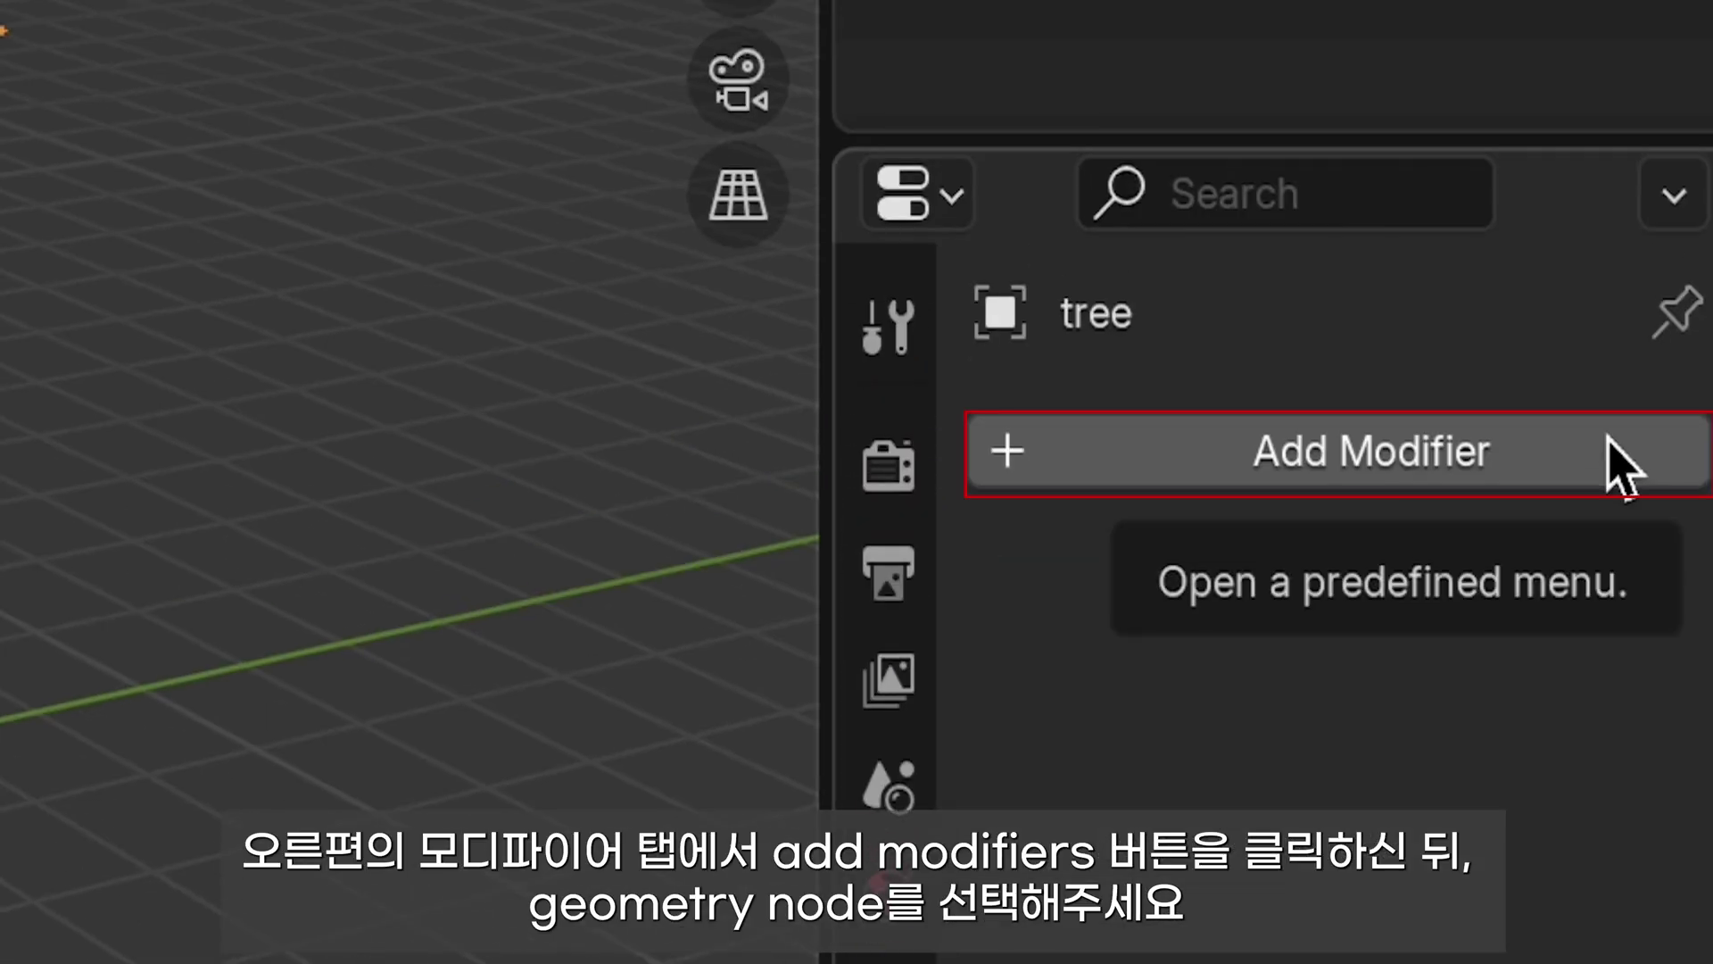
Add a Geometry Nodes modifier to the tree and switch to the Geometry Nodes workspace.
{"action": "left_click", "coordinate": [1616, 453]}
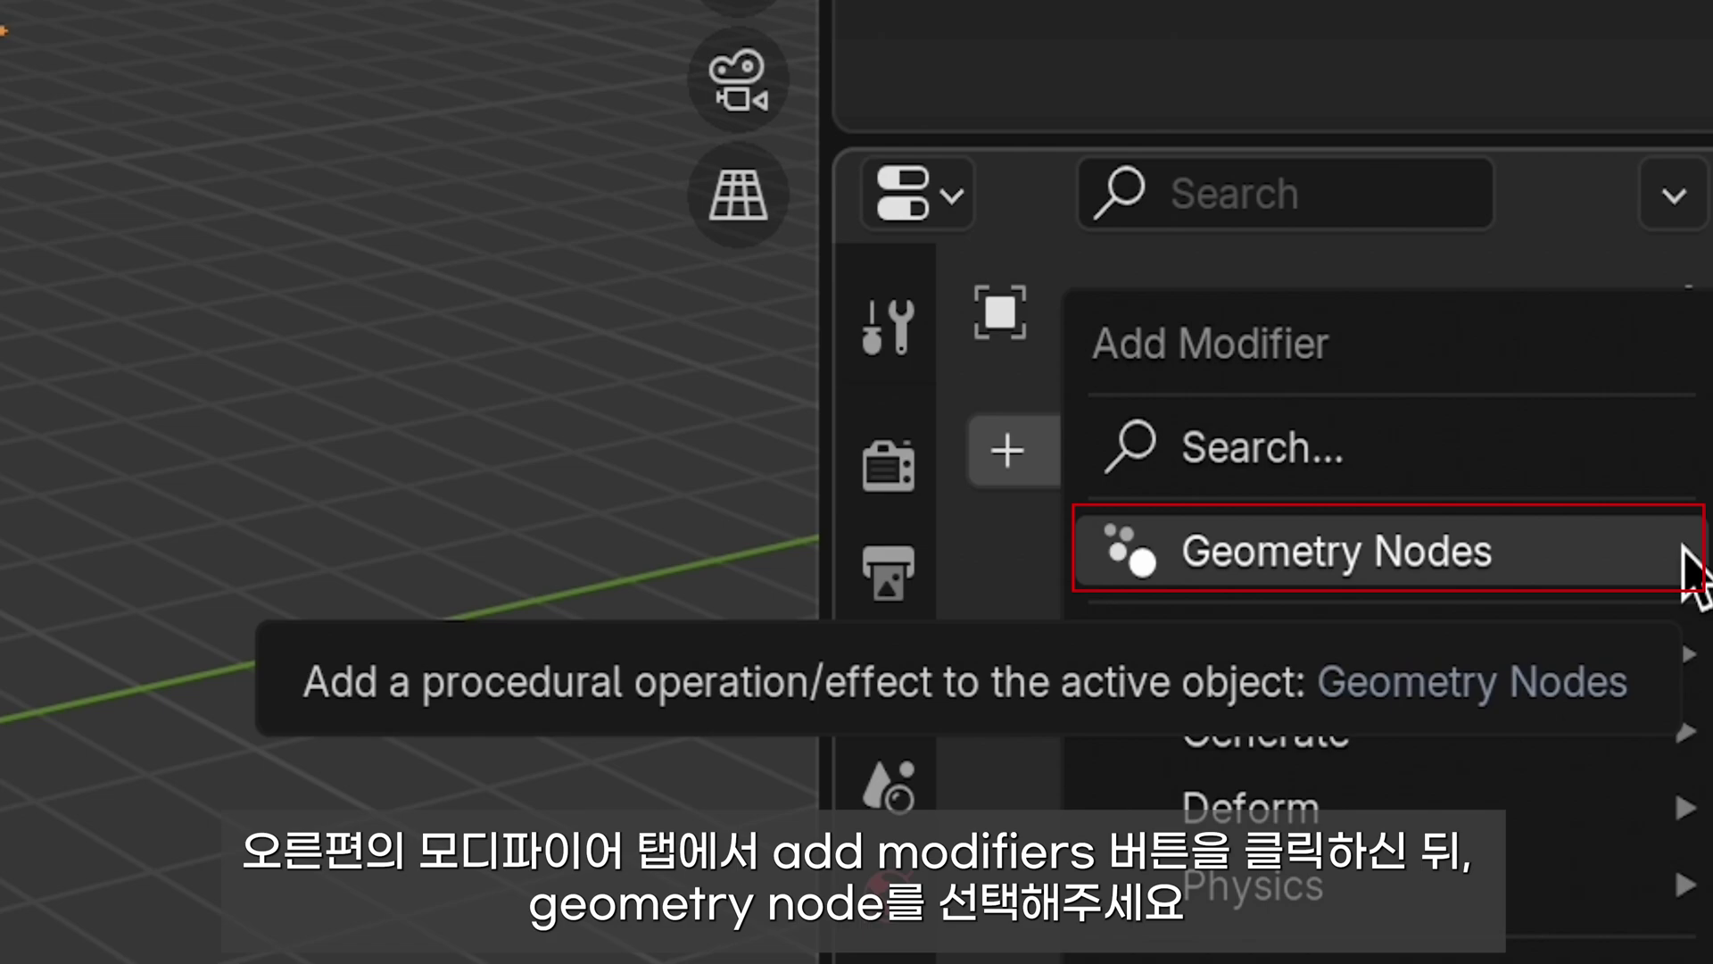
{"action": "left_click", "coordinate": [1690, 575]}
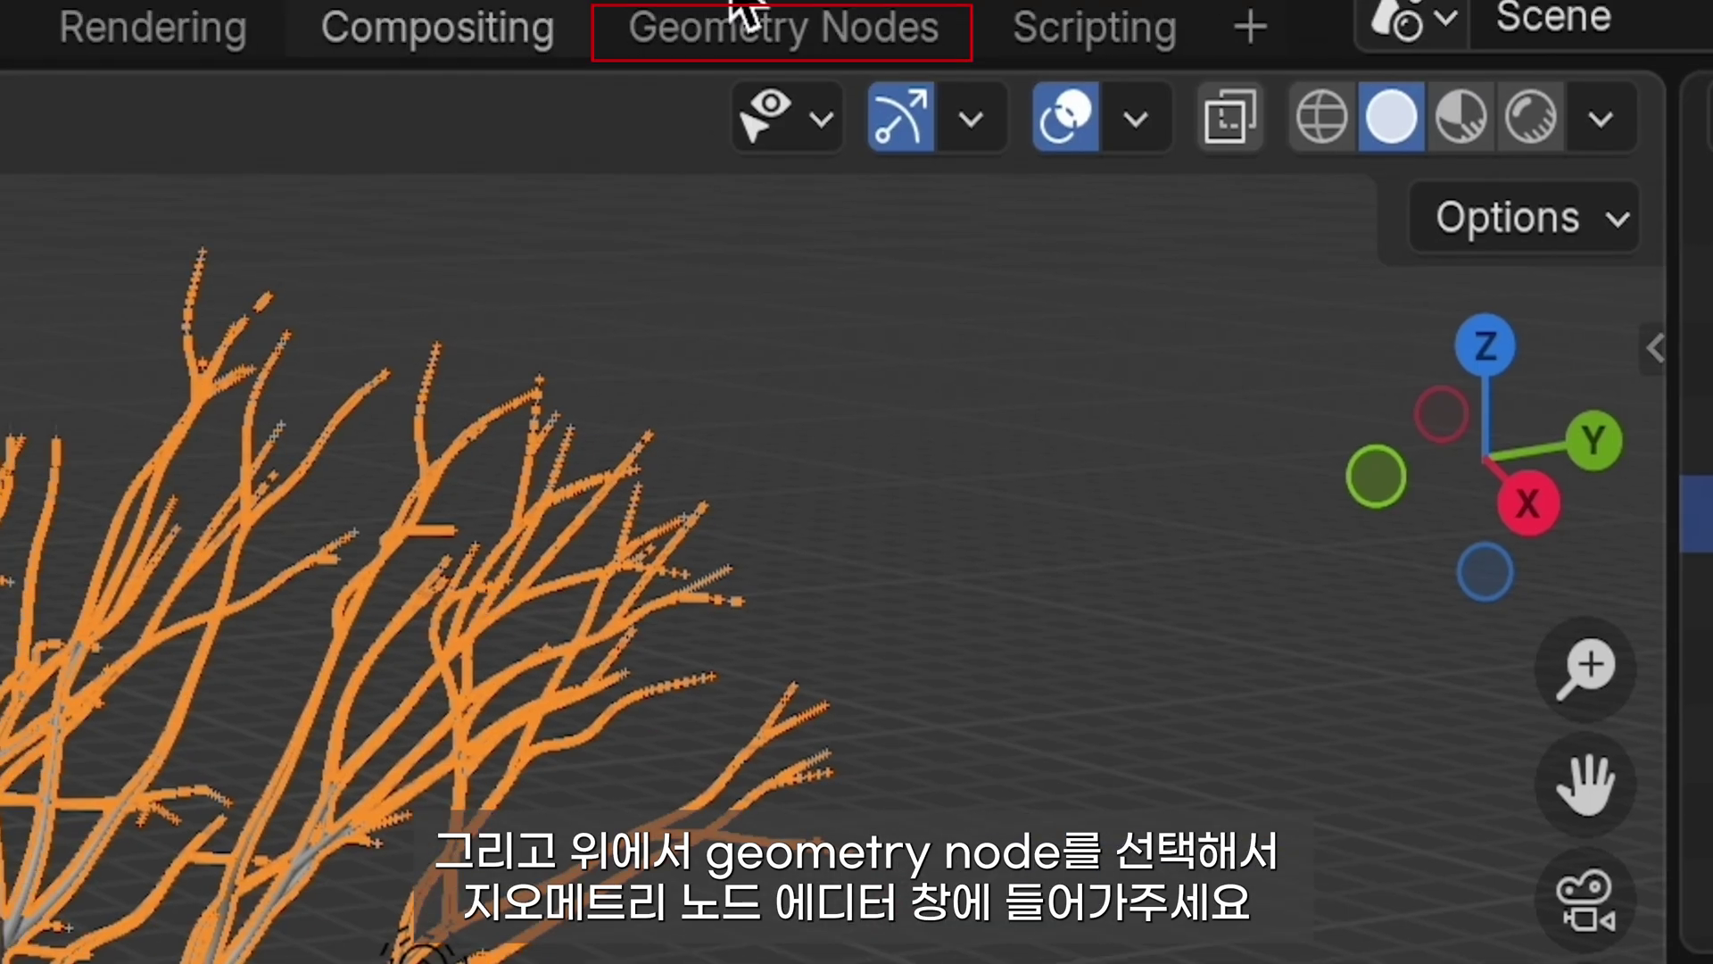
{"action": "left_click", "coordinate": [956, 37]}
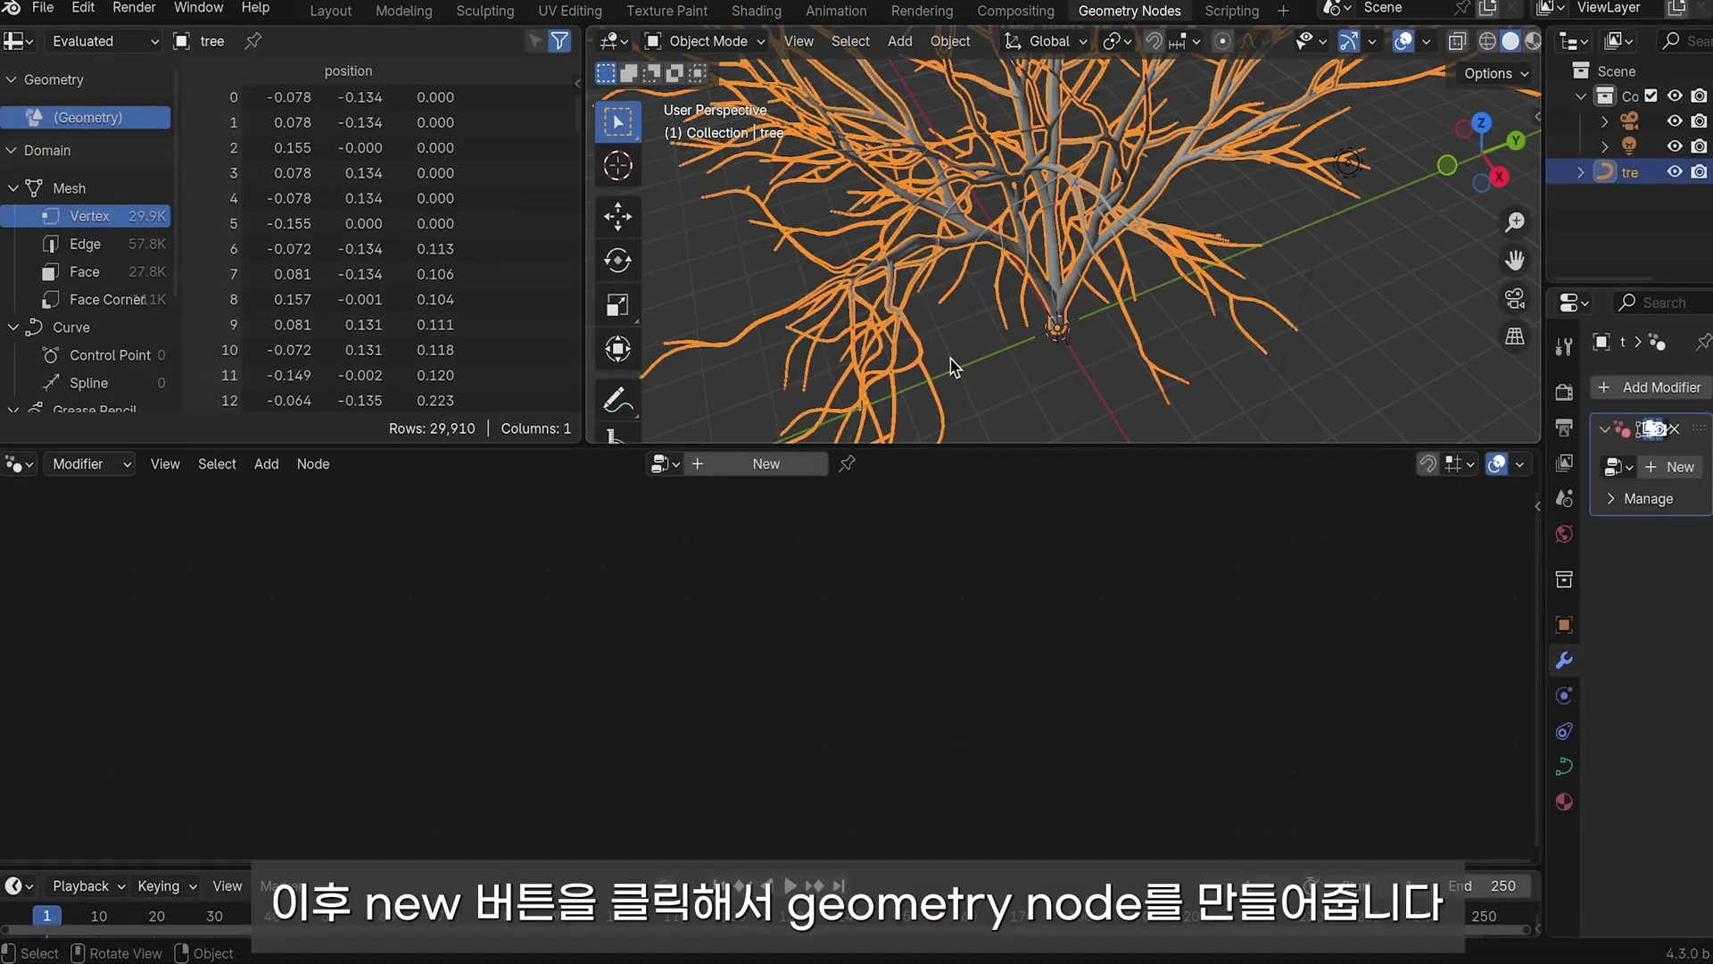
Create a new geometry node group for the tree and orbit so it stands upright.
{"action": "left_click", "coordinate": [762, 466]}
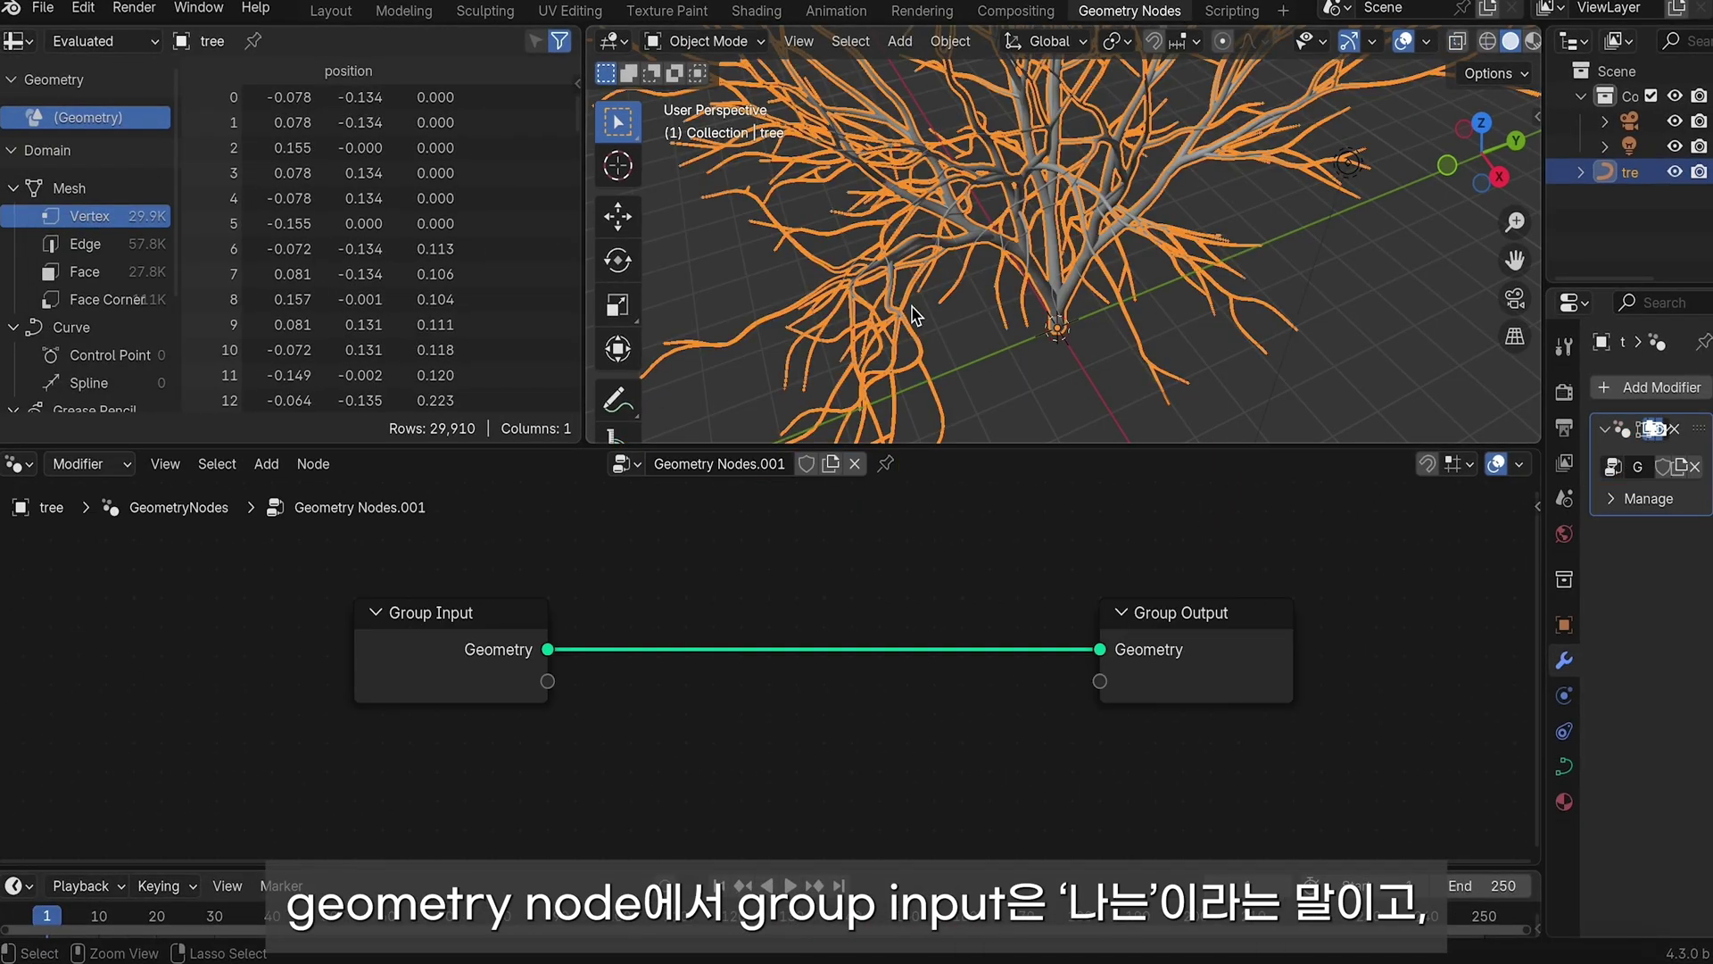
{"action": "scroll", "coordinate": [912, 314], "scroll_direction": "down", "scroll_amount": 2}
{"action": "middle_click_drag", "start_coordinate": [910, 314], "coordinate": [910, 305]}
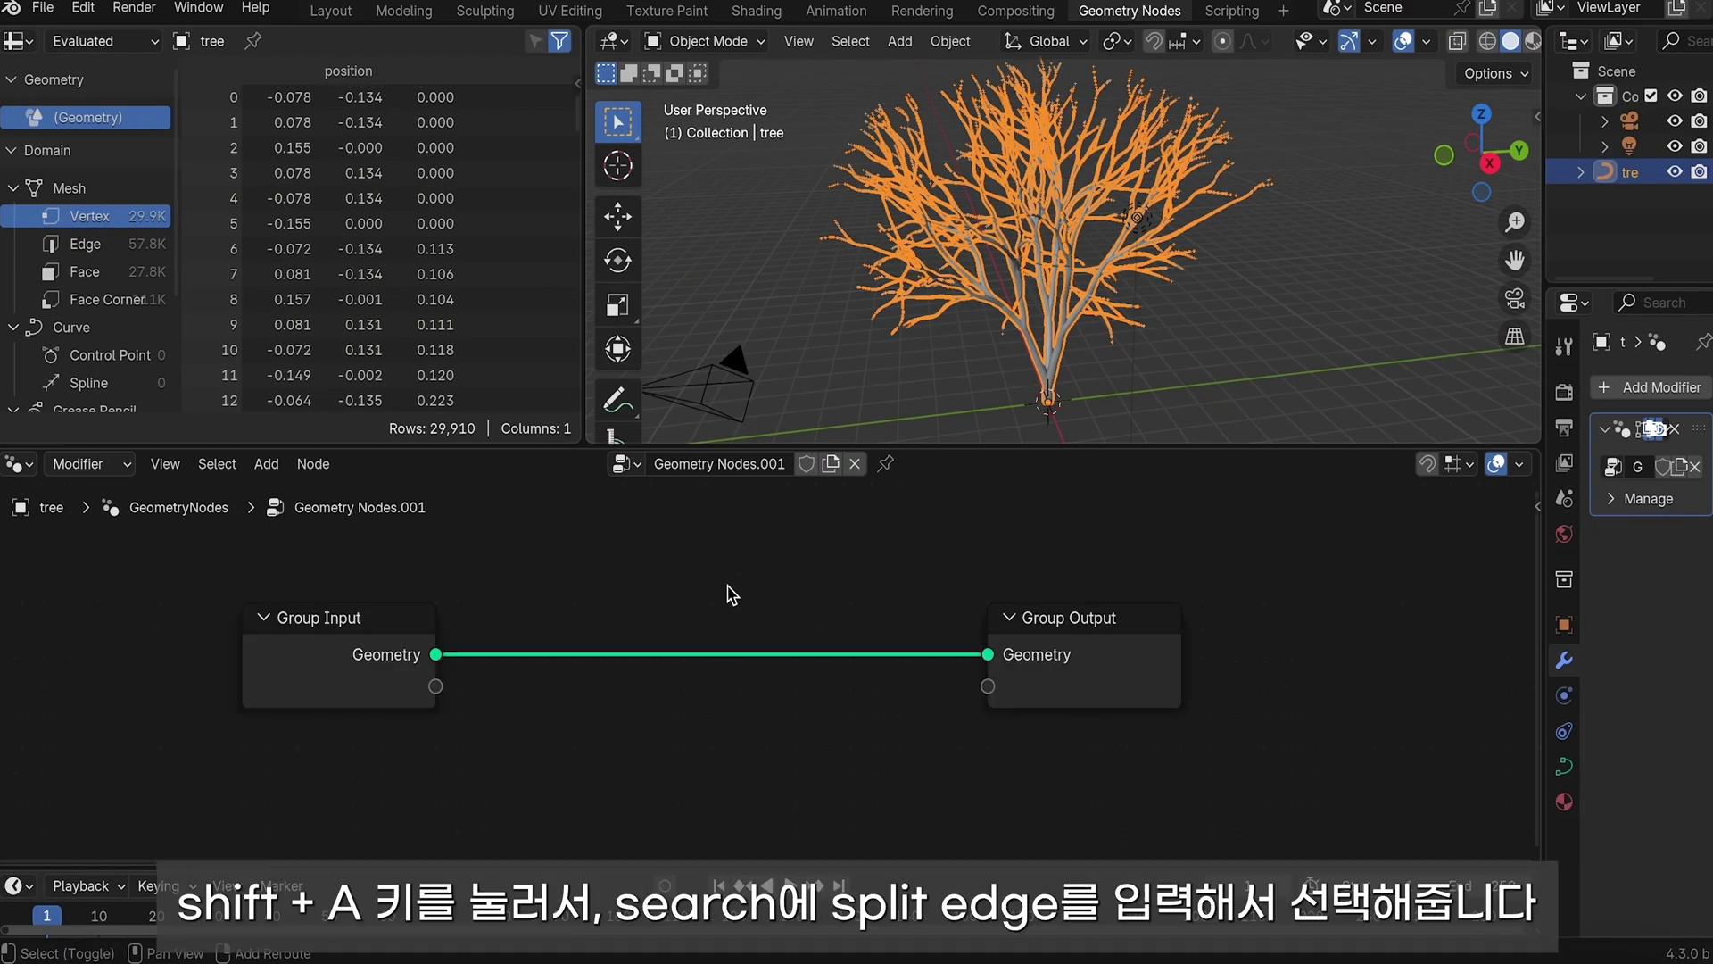
Insert a Split Edges node on the Group Input–Group Output link.
{"action": "key", "text": "shift+a"}
{"action": "type", "text": "split"}
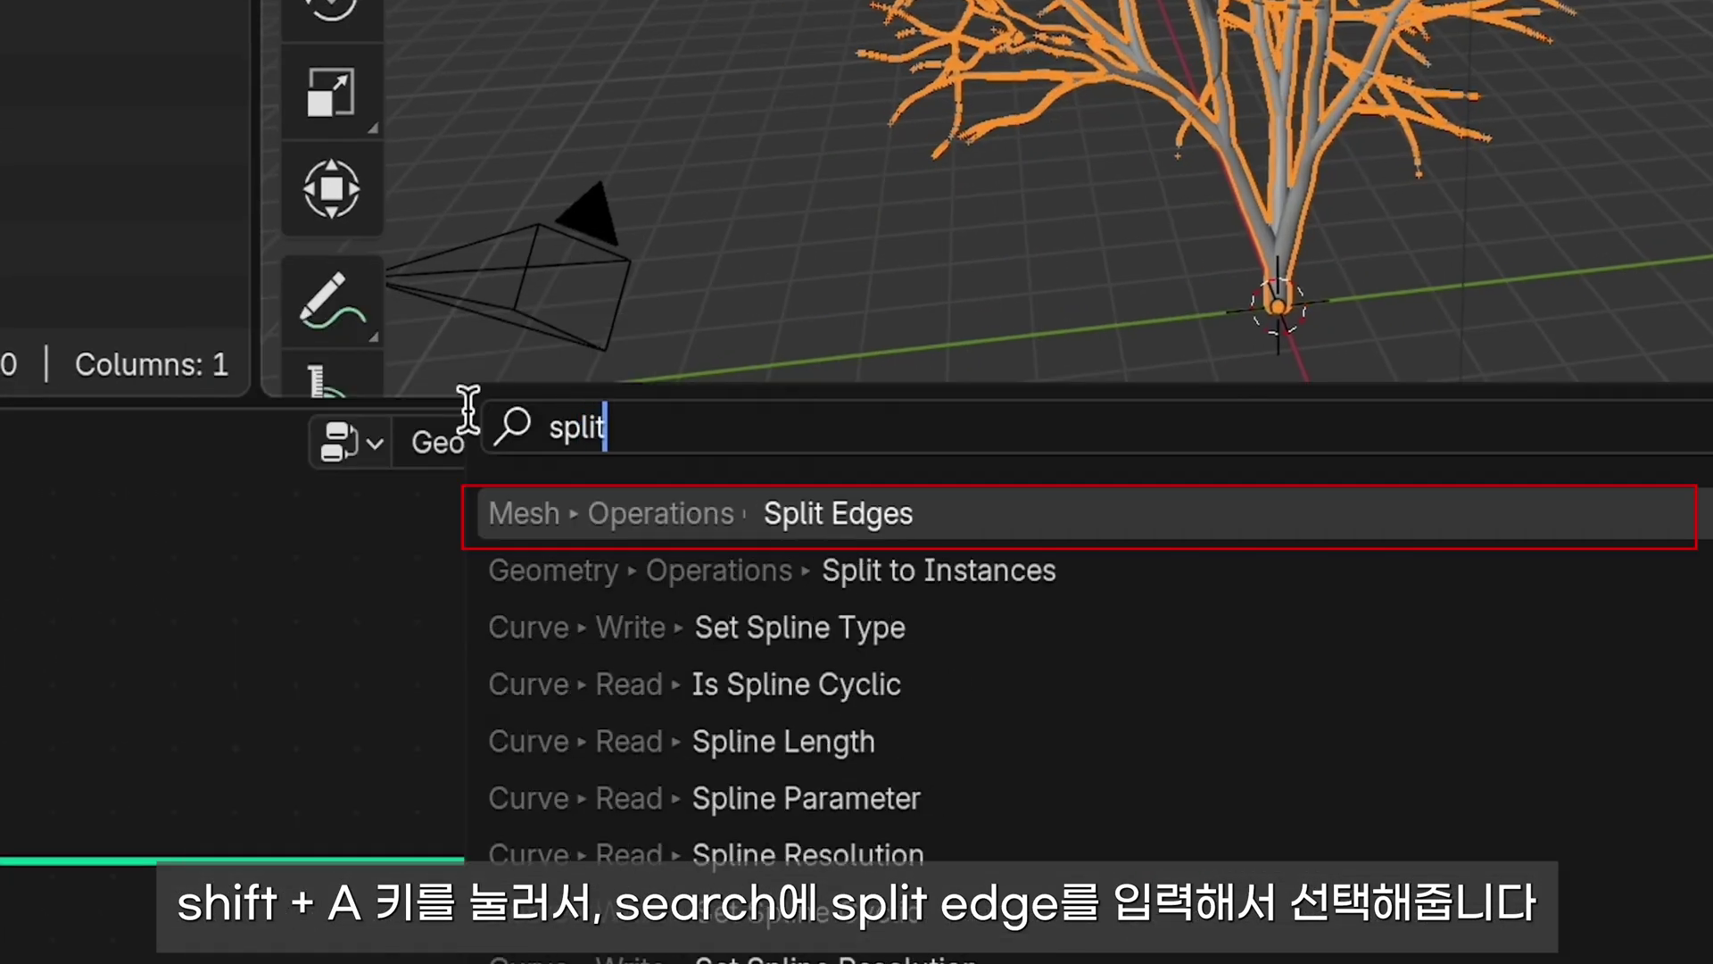
{"action": "left_click", "coordinate": [1098, 511]}
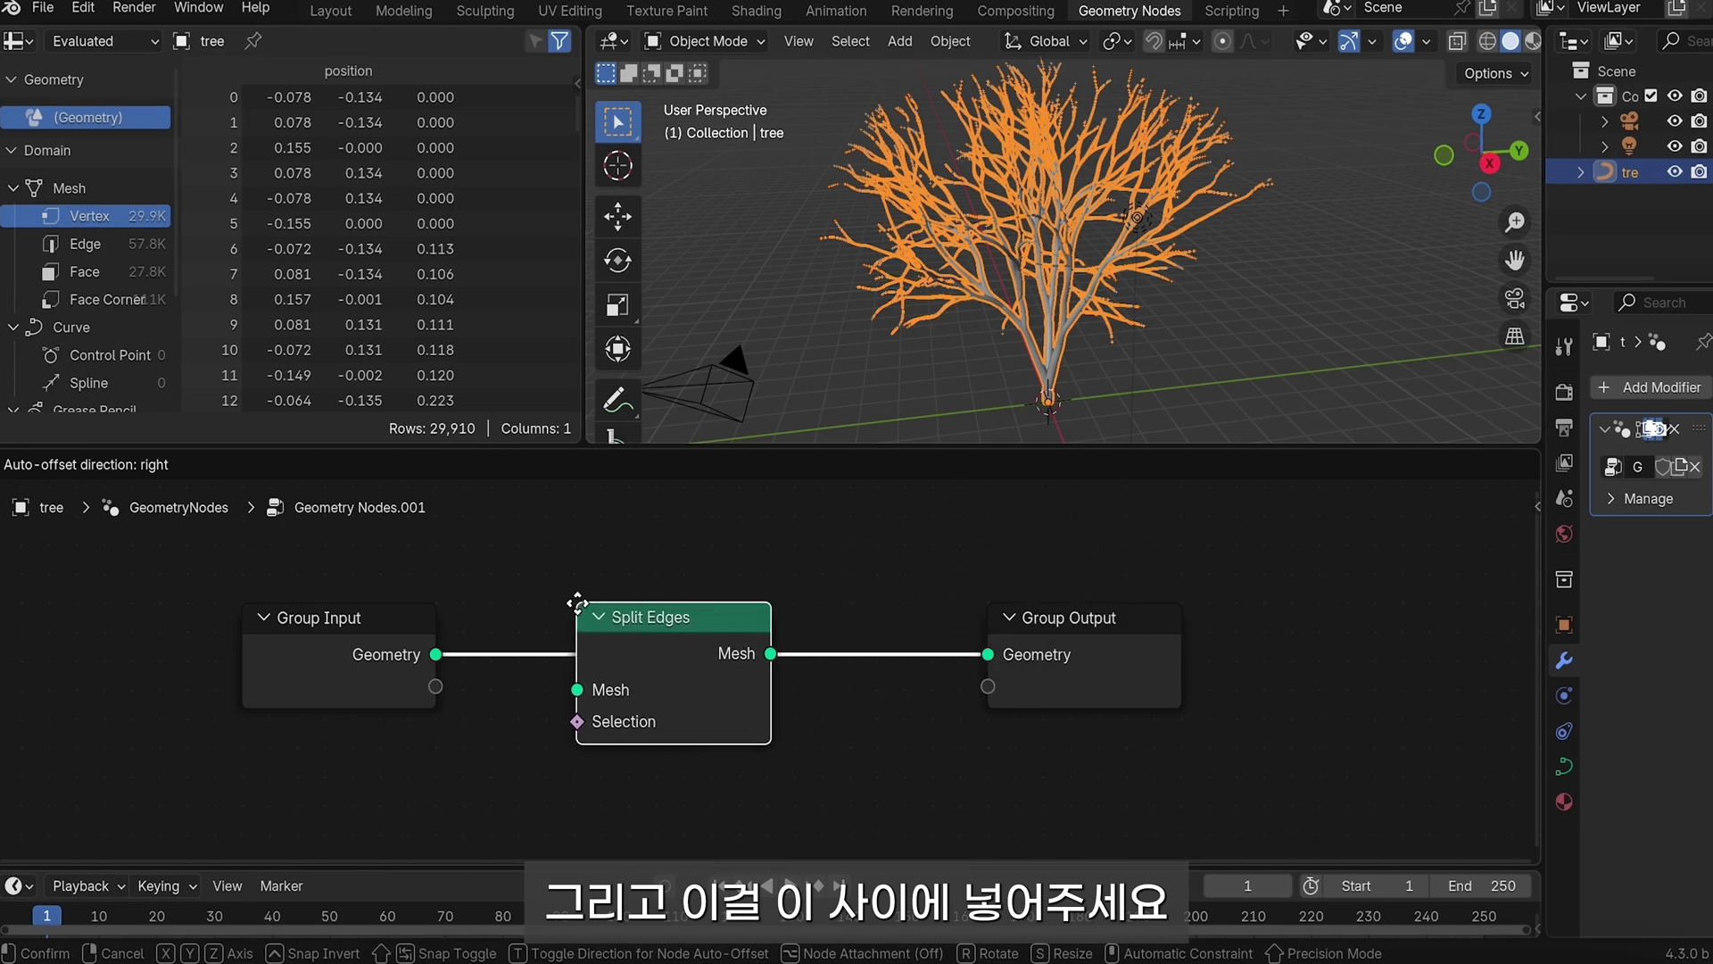
{"action": "left_click", "coordinate": [600, 588]}
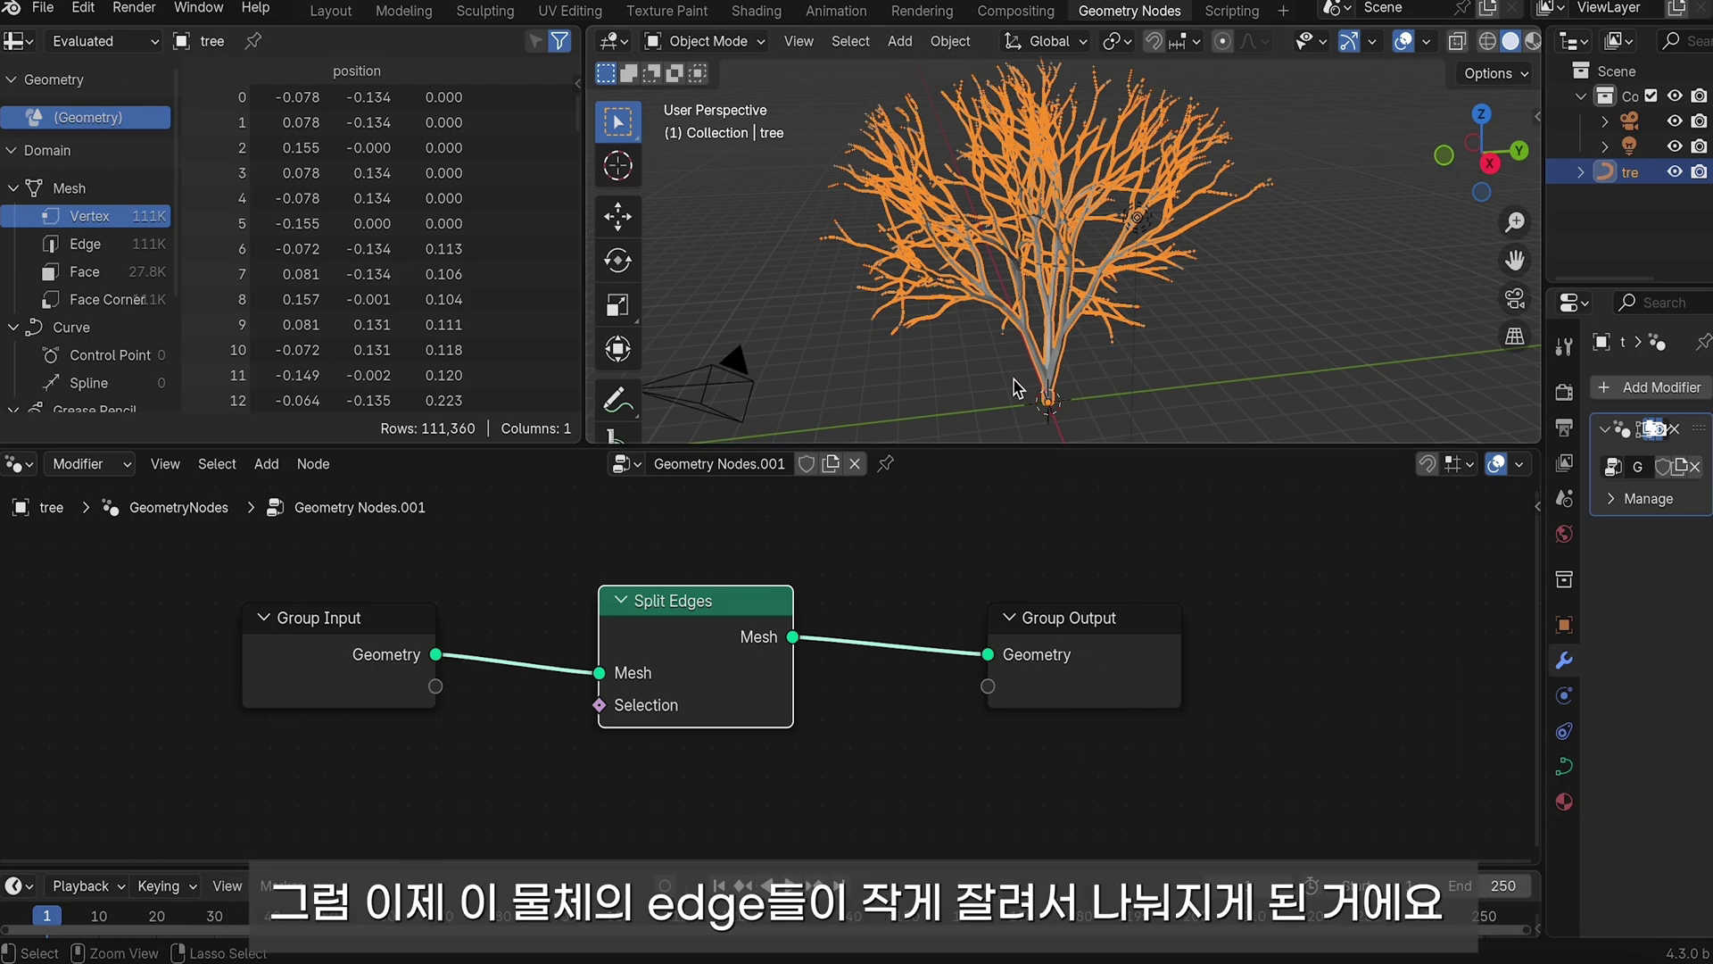
{"action": "scroll", "coordinate": [1013, 386], "scroll_direction": "up", "scroll_amount": 2}
{"action": "scroll", "coordinate": [1012, 386], "scroll_direction": "up", "scroll_amount": 2}
{"action": "scroll", "coordinate": [1013, 386], "scroll_direction": "up", "scroll_amount": 2}
{"action": "scroll", "coordinate": [1013, 385], "scroll_direction": "up", "scroll_amount": 1}
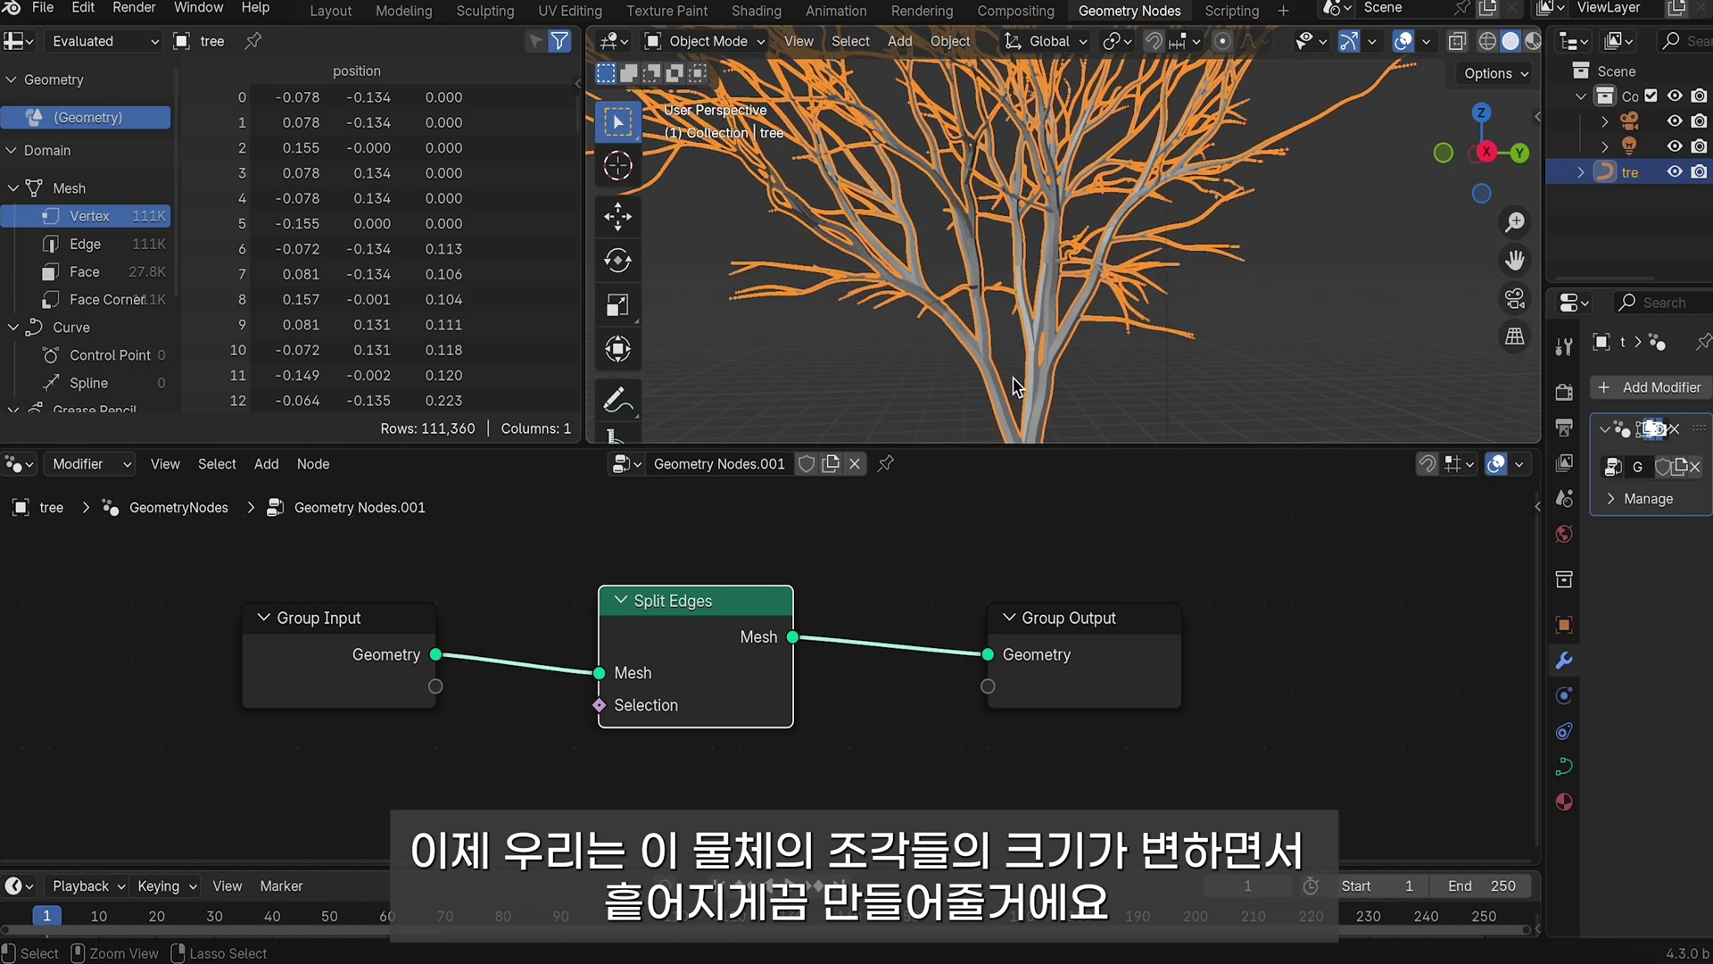
{"action": "scroll", "coordinate": [1014, 385], "scroll_direction": "up", "scroll_amount": 2}
{"action": "scroll", "coordinate": [1014, 385], "scroll_direction": "up", "scroll_amount": 2}
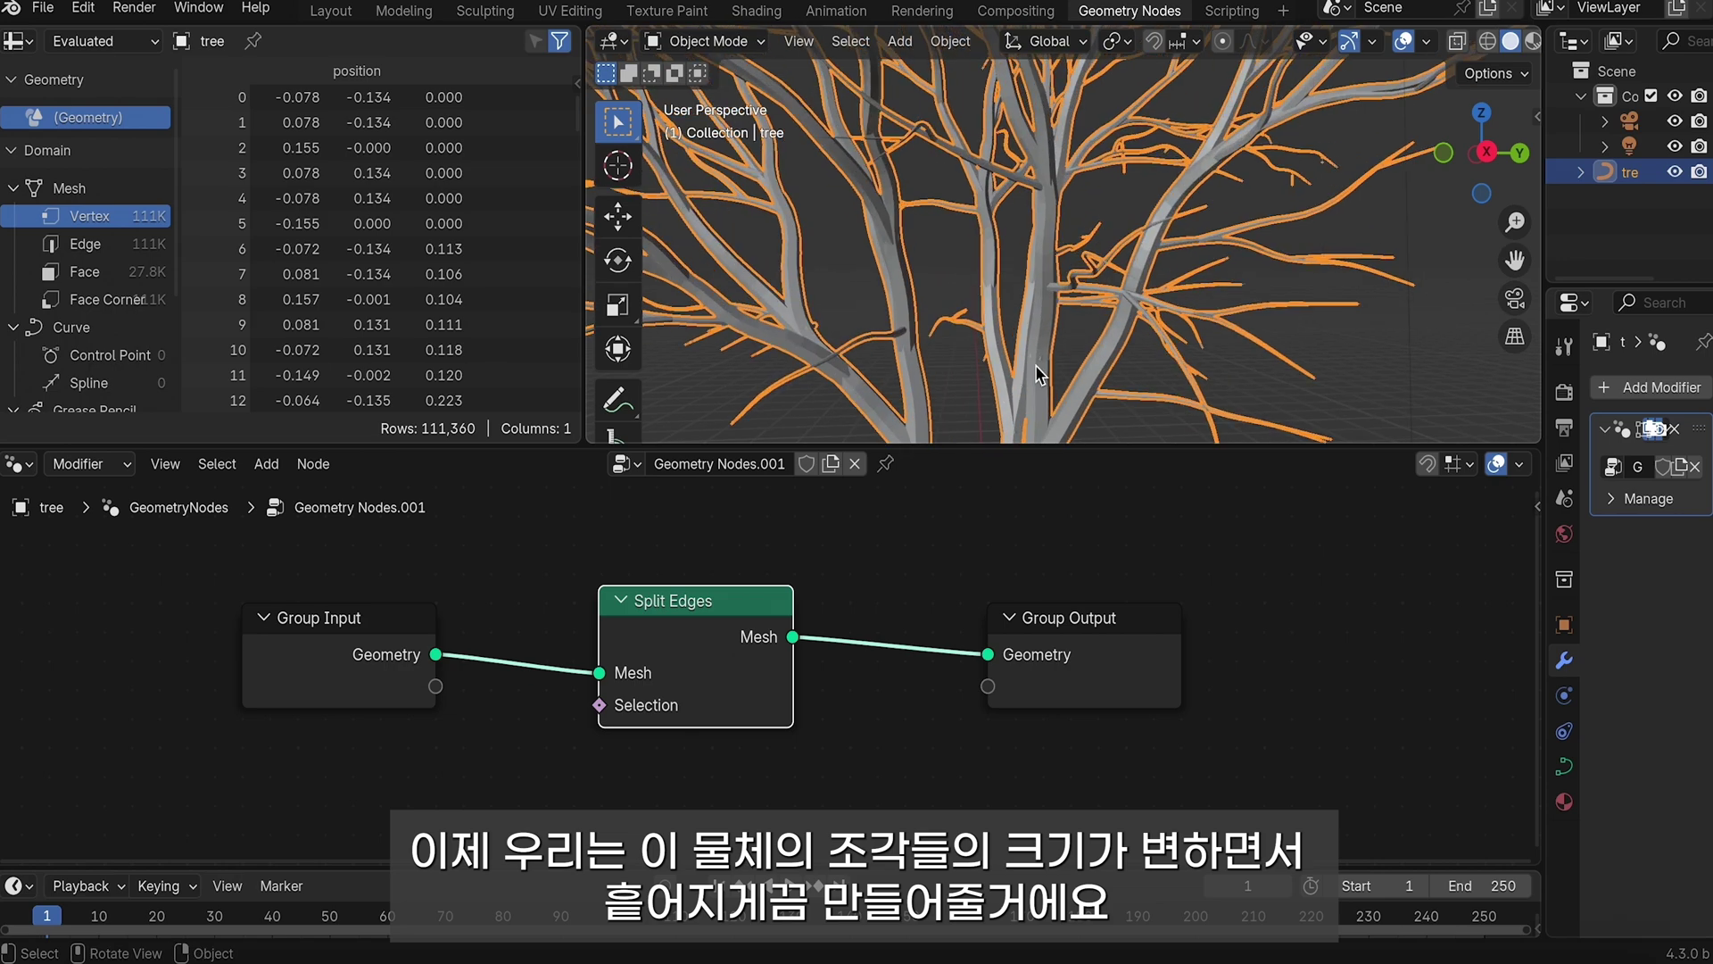
{"action": "scroll", "coordinate": [1073, 255], "scroll_direction": "down", "scroll_amount": 3}
{"action": "scroll", "coordinate": [1072, 255], "scroll_direction": "down", "scroll_amount": 2}
{"action": "scroll", "coordinate": [1072, 255], "scroll_direction": "up", "scroll_amount": 5}
{"action": "scroll", "coordinate": [1072, 255], "scroll_direction": "down", "scroll_amount": 1}
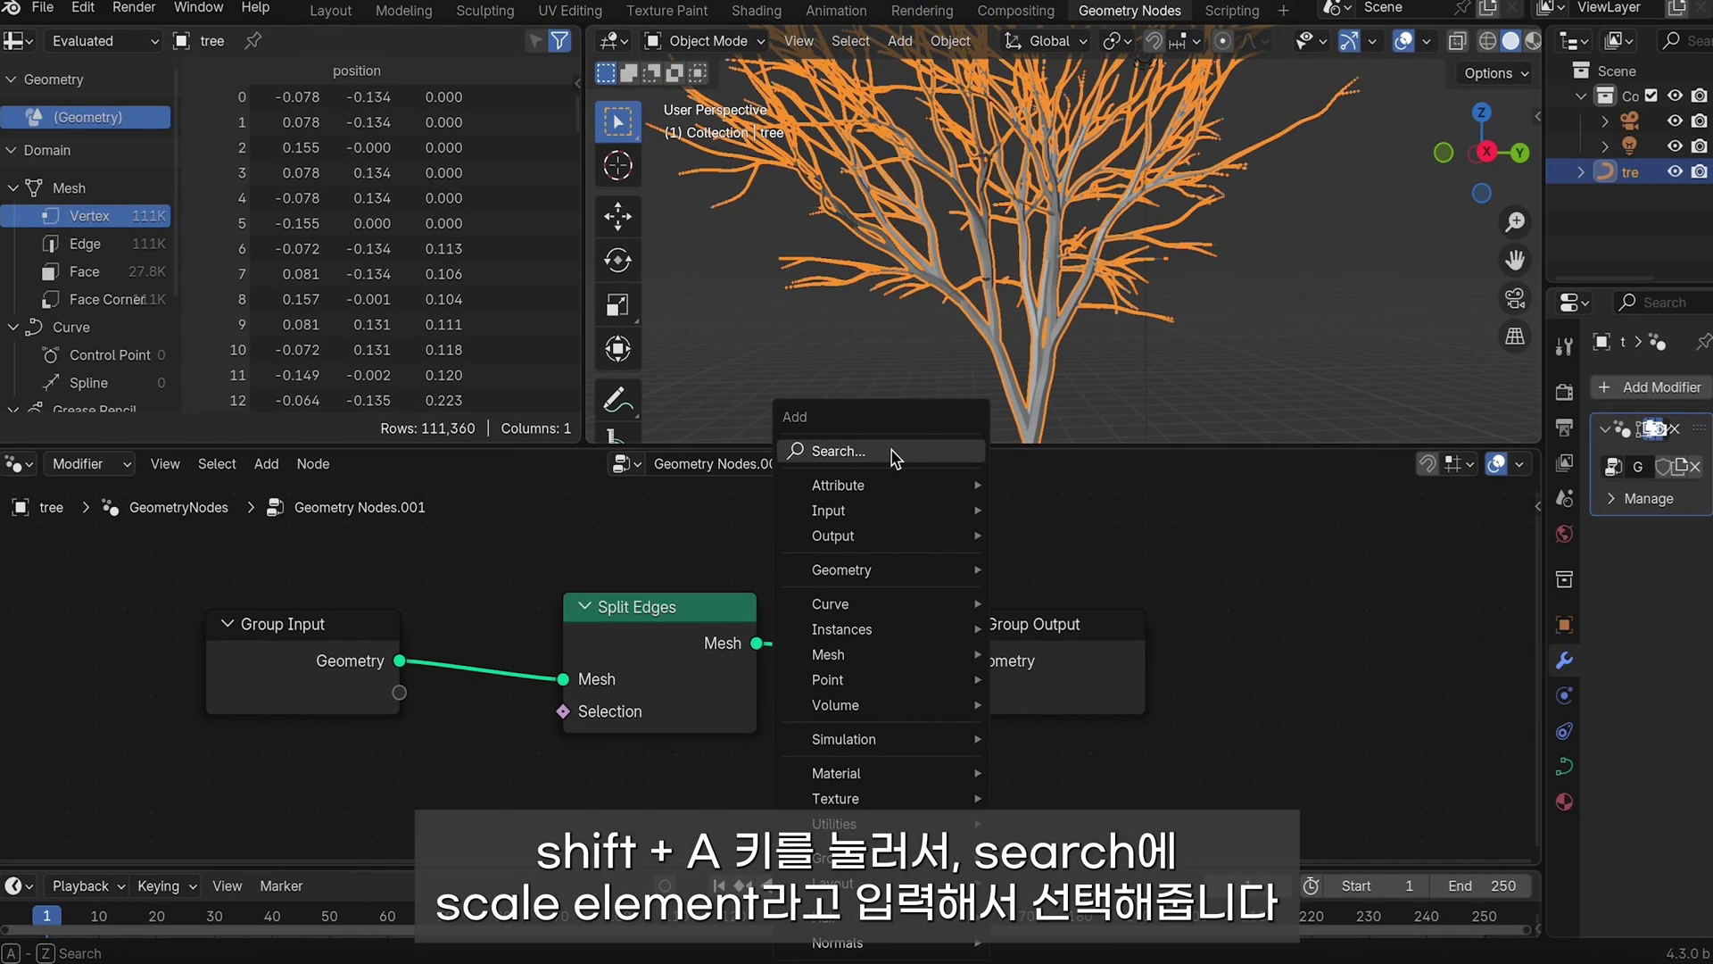
Insert a Scale Elements node between Split Edges and Group Output.
{"action": "left_click", "coordinate": [889, 449]}
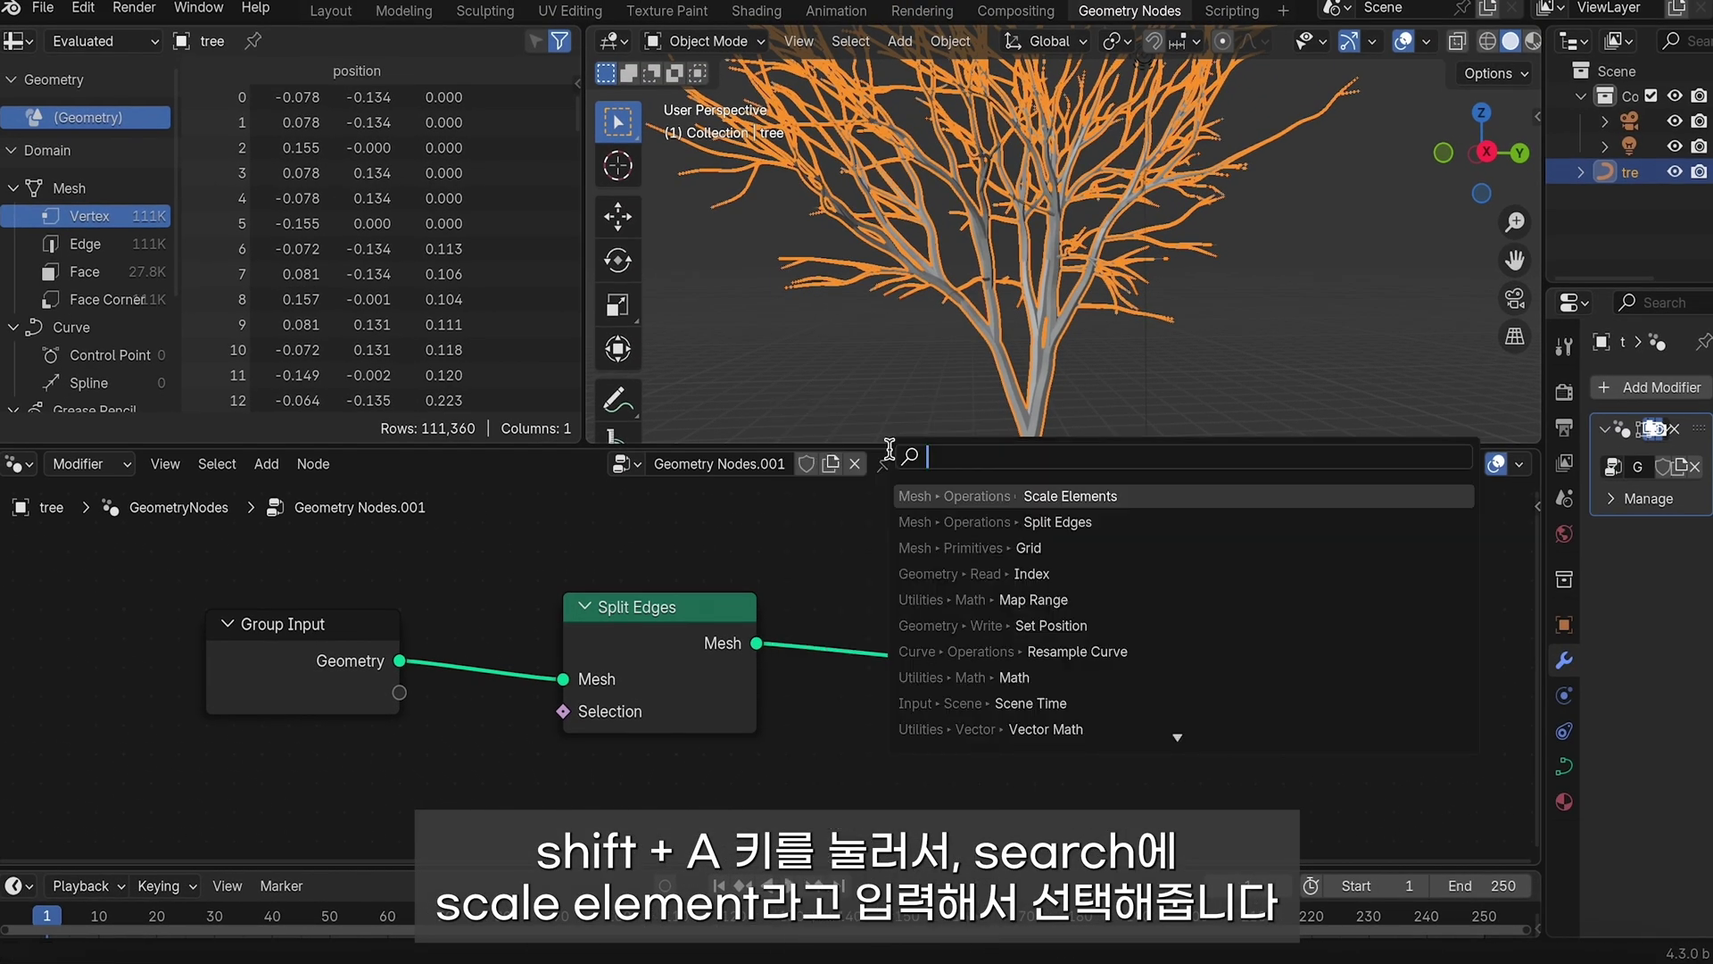
{"action": "type", "text": "sale"}
{"action": "left_click", "coordinate": [1174, 521]}
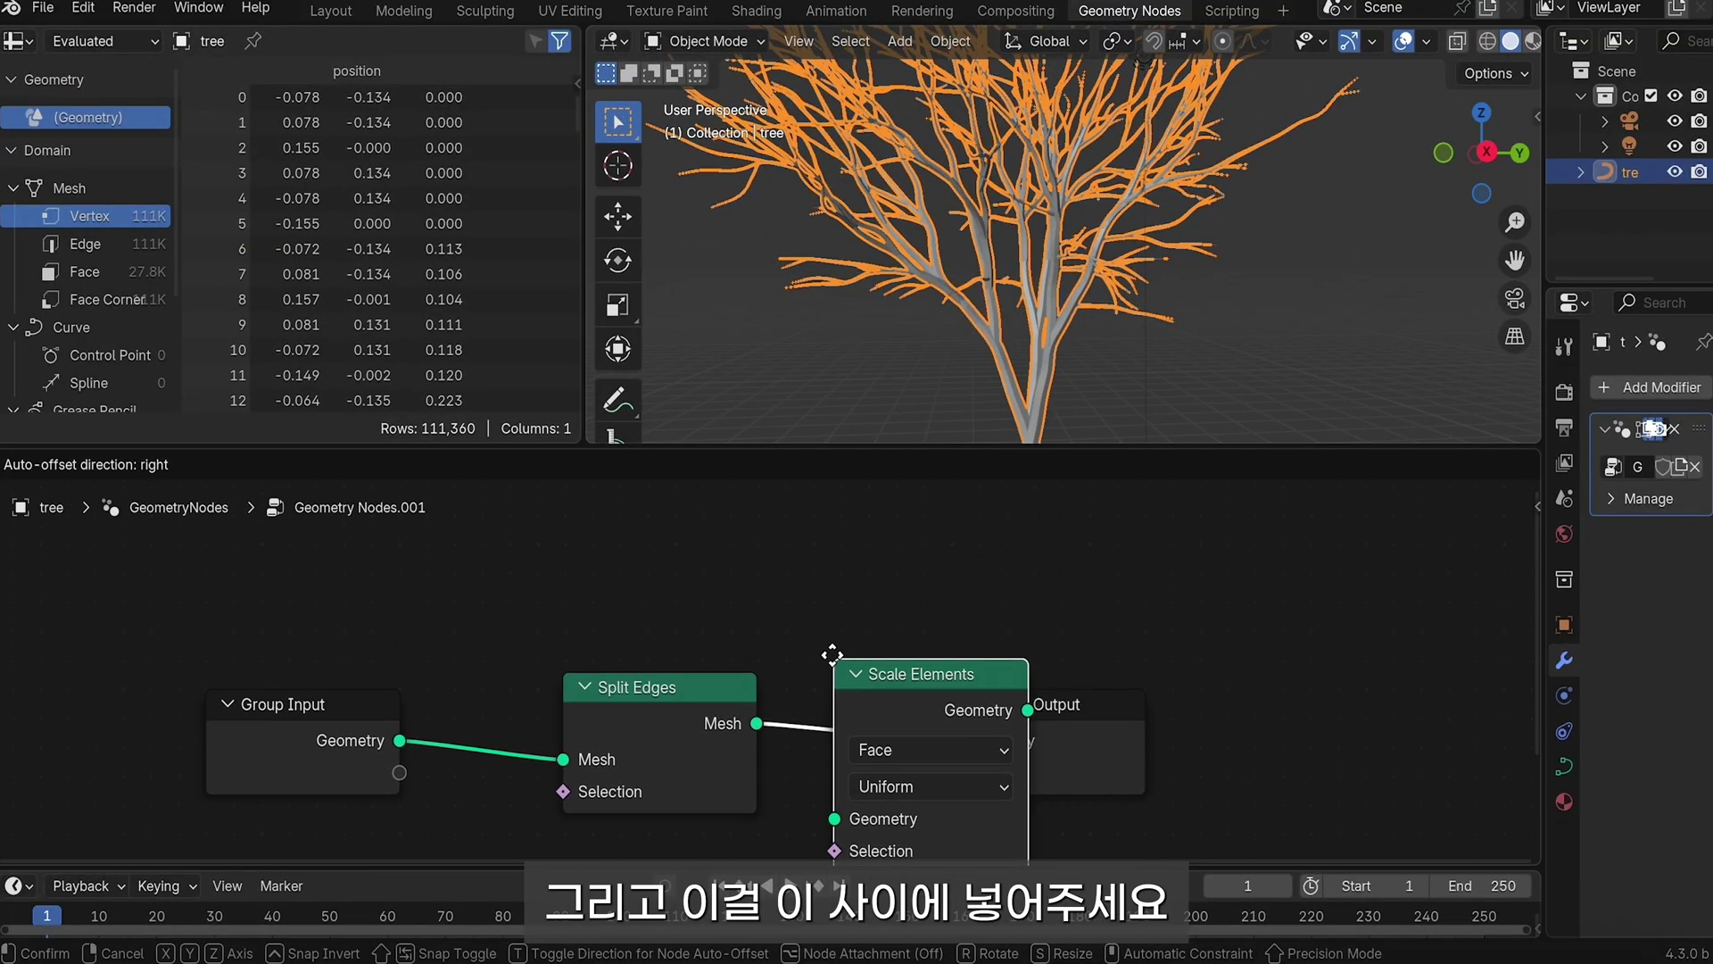
{"action": "left_click", "coordinate": [833, 656]}
{"action": "middle_click_drag", "start_coordinate": [1091, 864], "coordinate": [1126, 705]}
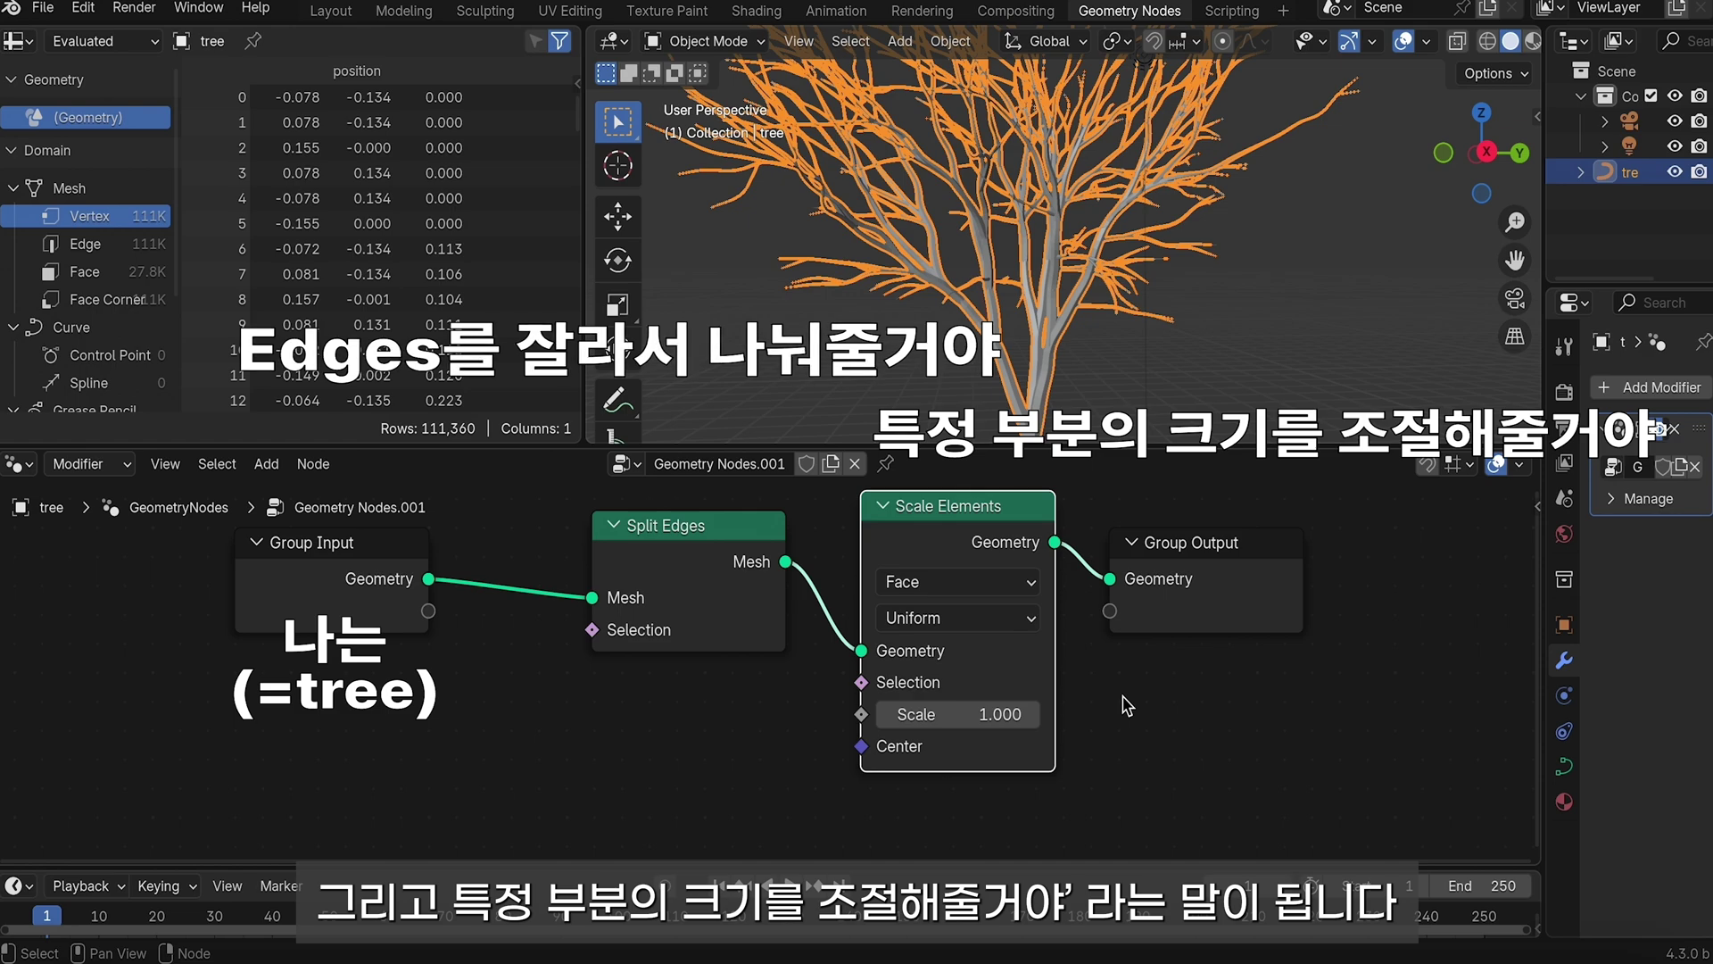
Adjust the Scale Elements scale, settling at 0.400 so the tree splits into pieces.
{"action": "mouse_move", "coordinate": [919, 714]}
{"action": "left_mouse_down"}
{"action": "mouse_move", "coordinate": [1026, 714]}
{"action": "mouse_move", "coordinate": [910, 713]}
{"action": "left_mouse_up"}
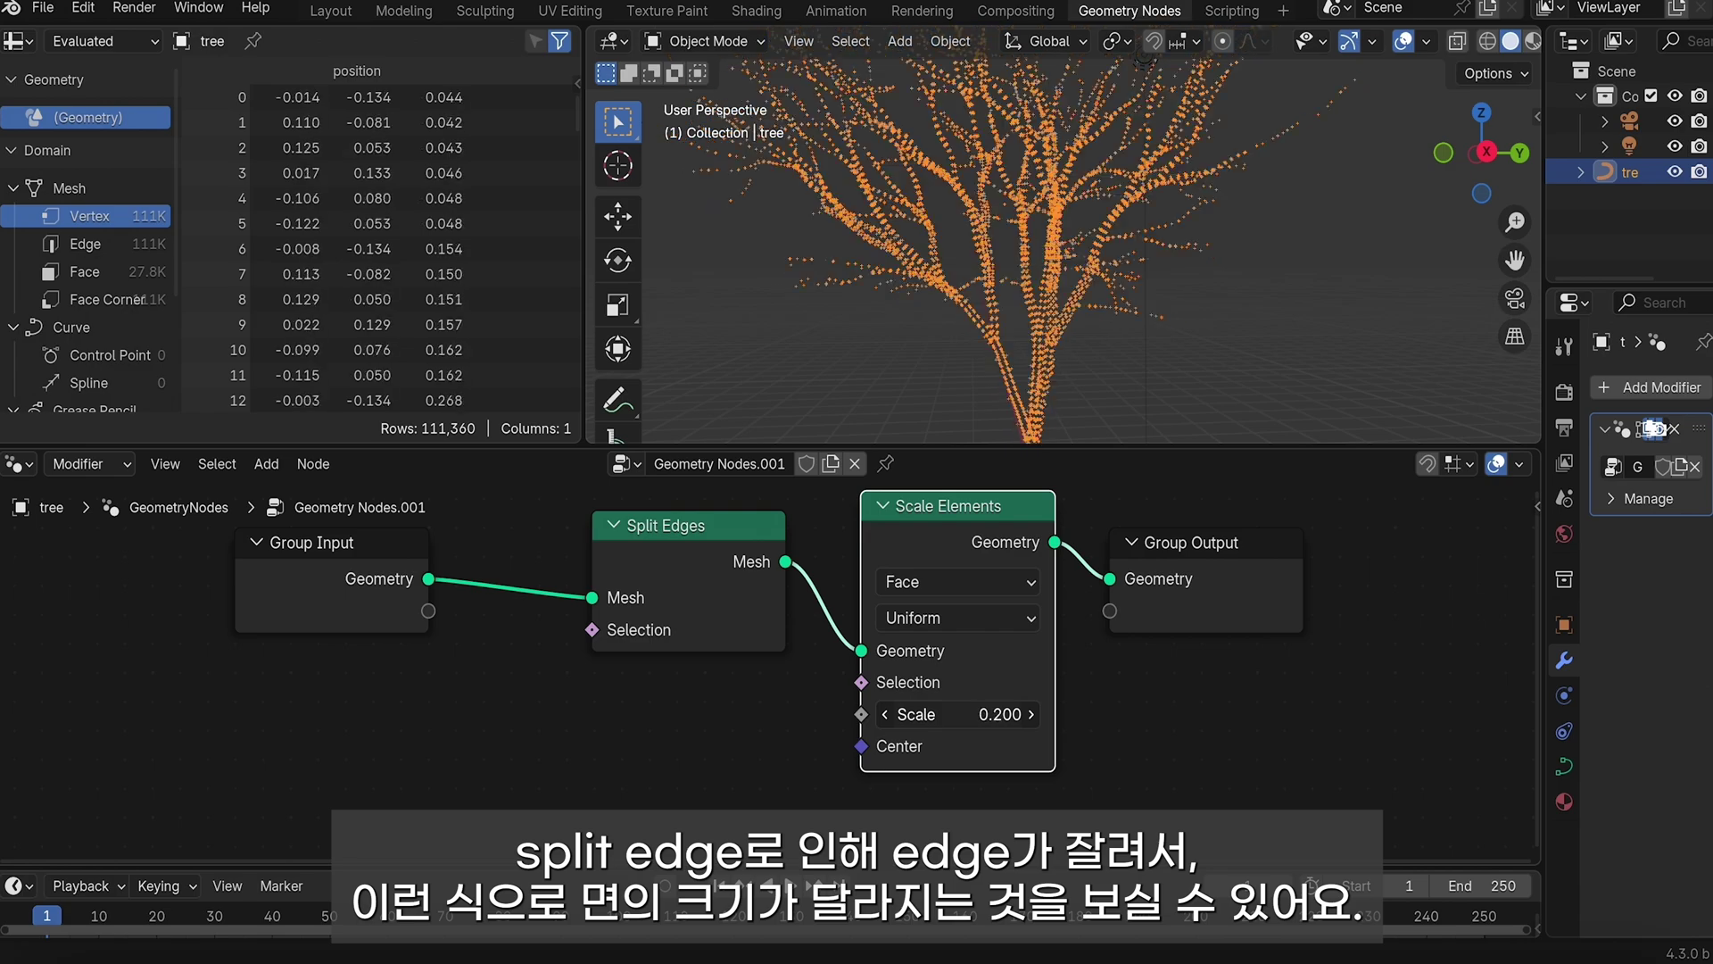
{"action": "scroll", "coordinate": [1071, 306], "scroll_direction": "up", "scroll_amount": 5}
{"action": "scroll", "coordinate": [1071, 306], "scroll_direction": "up", "scroll_amount": 3}
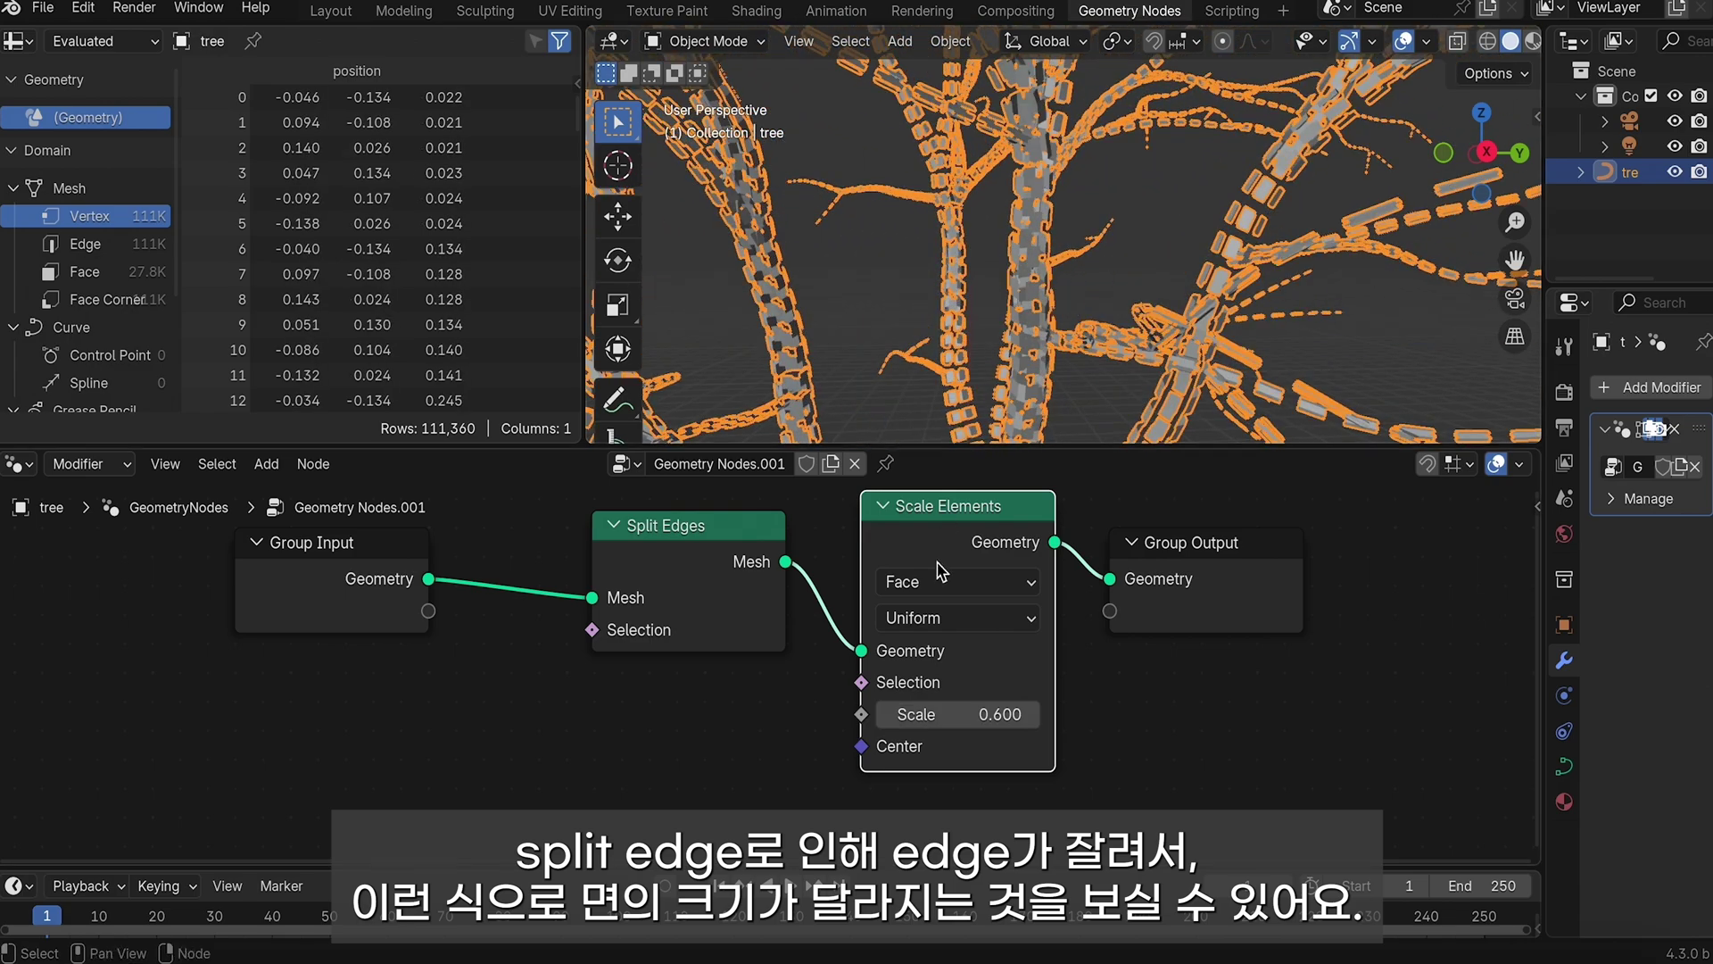
{"action": "left_click_drag", "start_coordinate": [933, 709], "coordinate": [919, 714]}
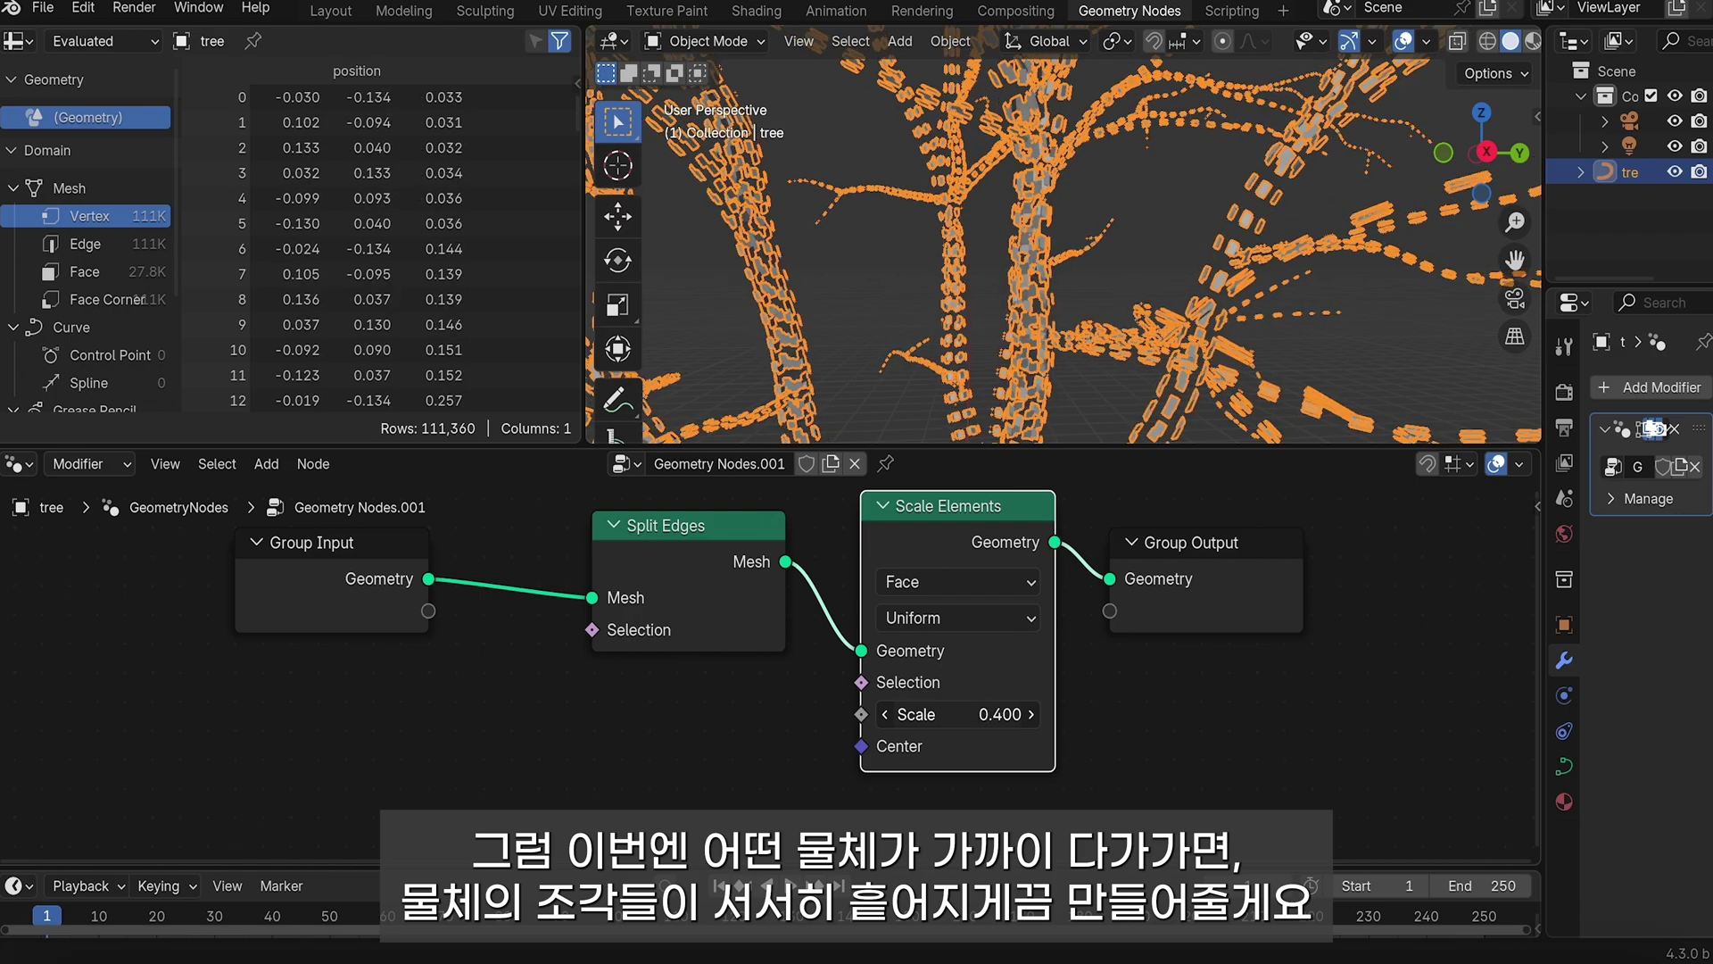
{"action": "left_click_drag", "start_coordinate": [937, 713], "coordinate": [955, 714]}
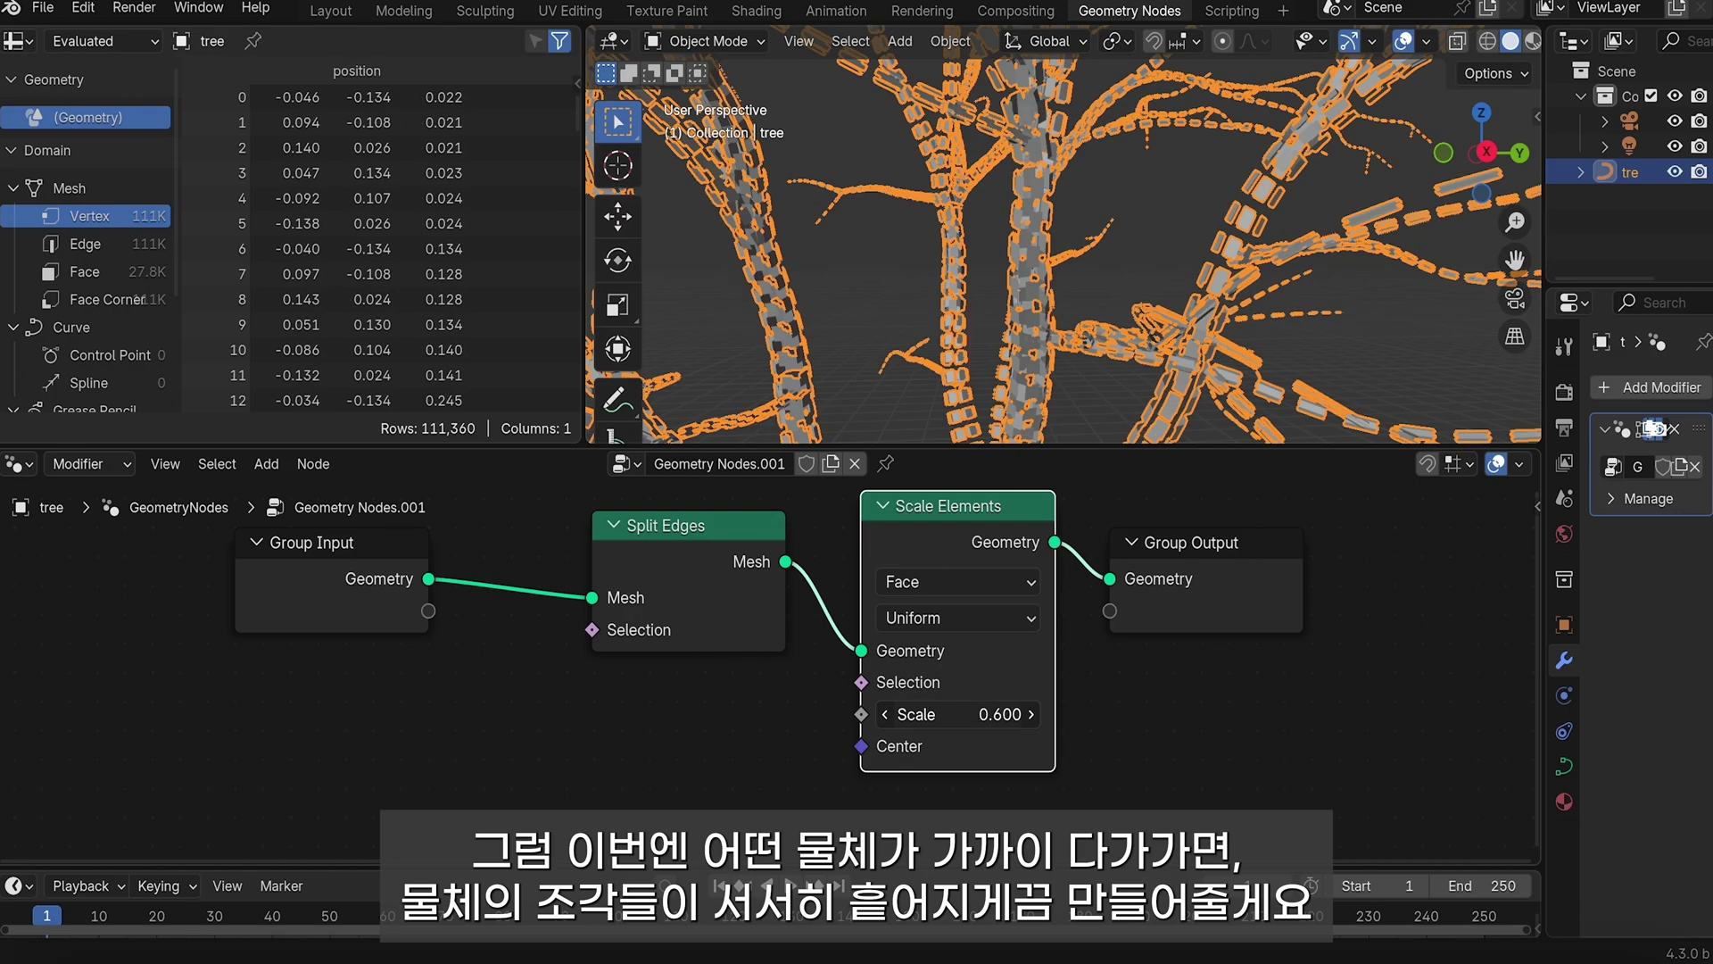
{"action": "mouse_move", "coordinate": [936, 714]}
{"action": "left_mouse_down"}
{"action": "mouse_move", "coordinate": [919, 714]}
{"action": "mouse_move", "coordinate": [955, 714]}
{"action": "left_mouse_up"}
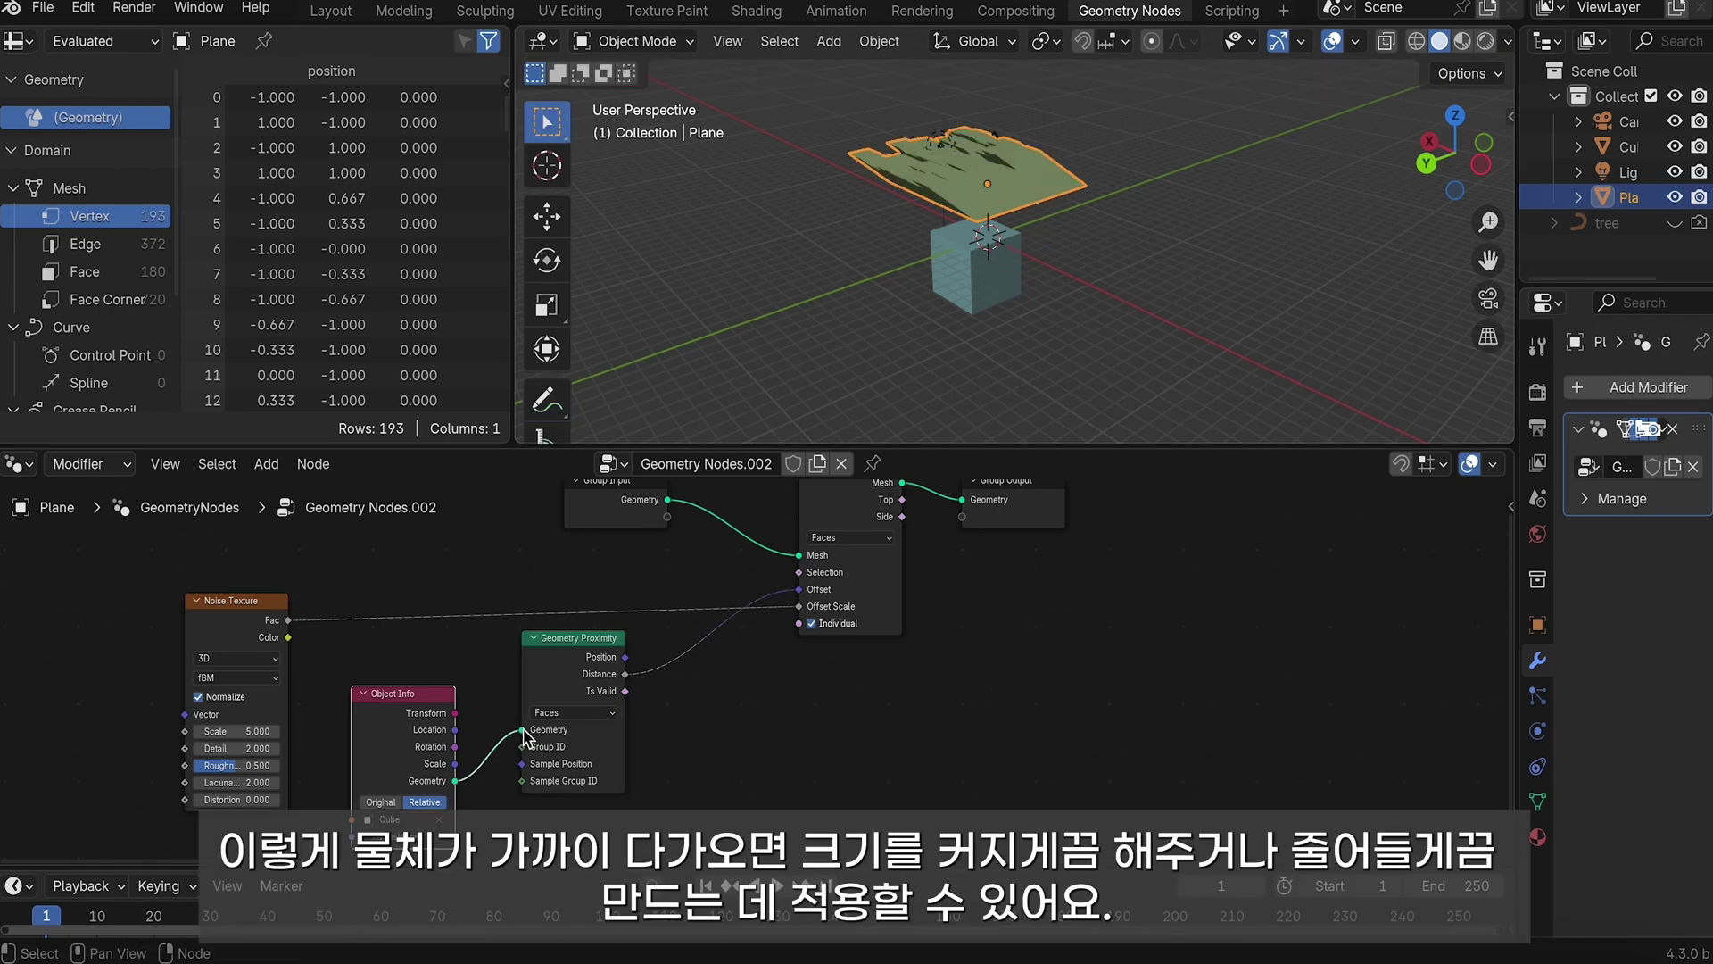
Select the demo cube and start moving it relative to the proximity-driven plane.
{"action": "left_click", "coordinate": [1003, 287]}
{"action": "key", "text": "g"}
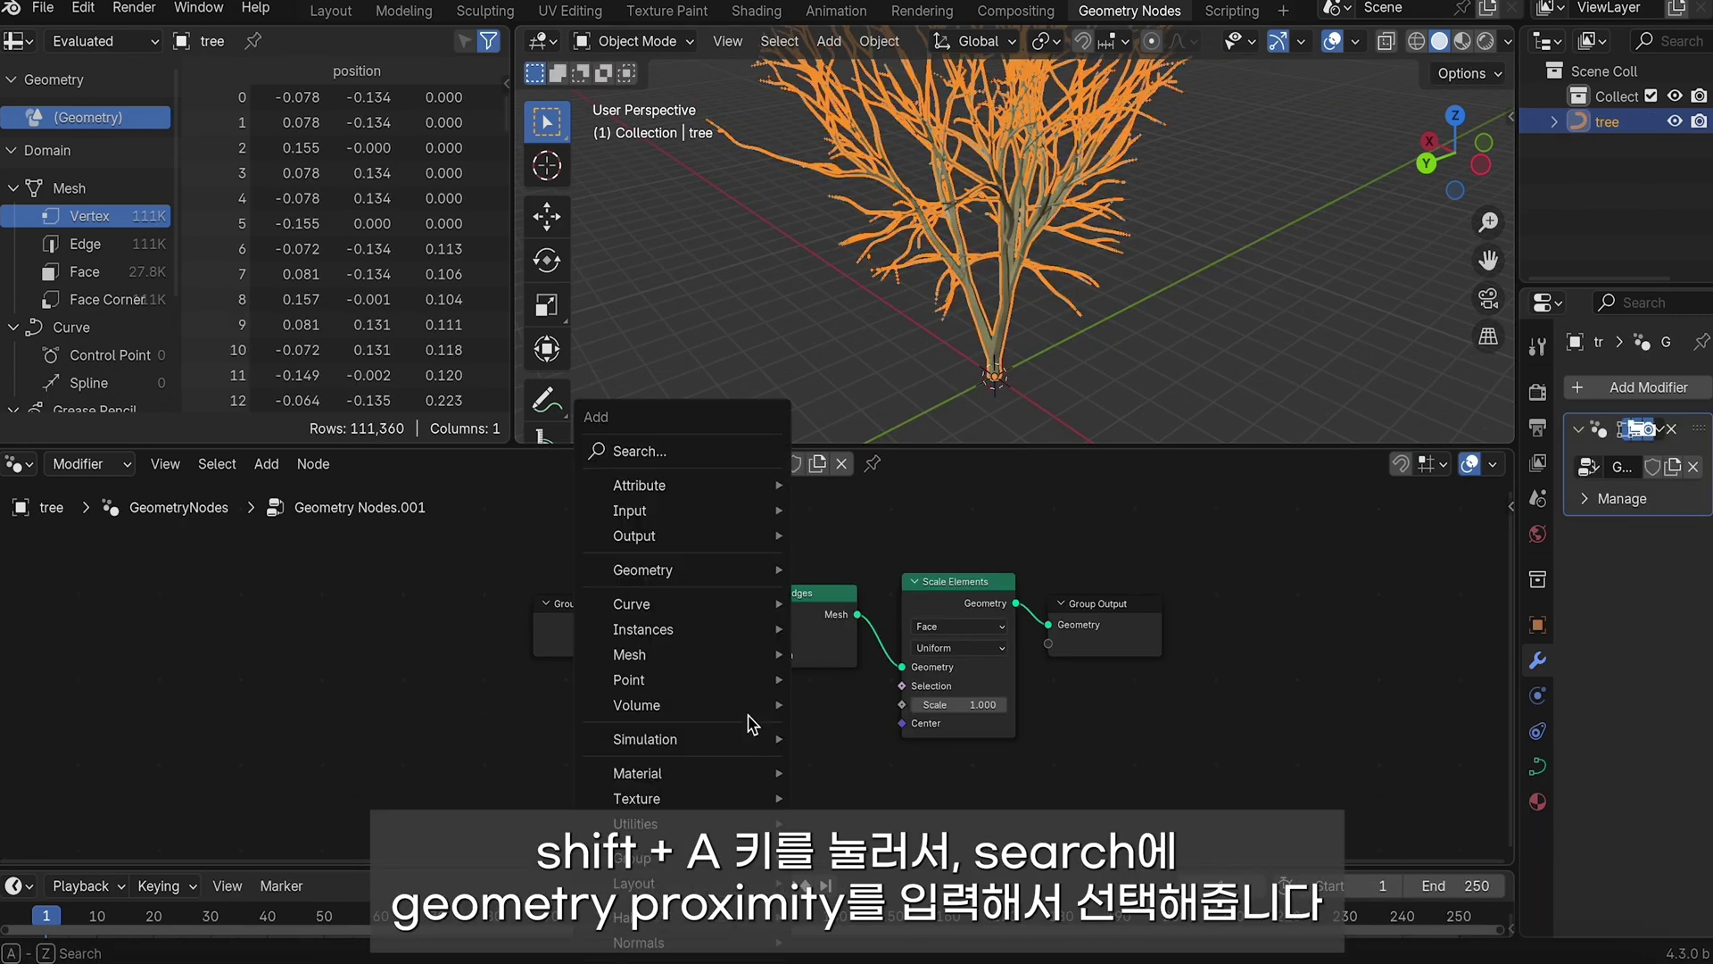
{"action": "left_click", "coordinate": [654, 452]}
{"action": "type", "text": "geometry pr"}
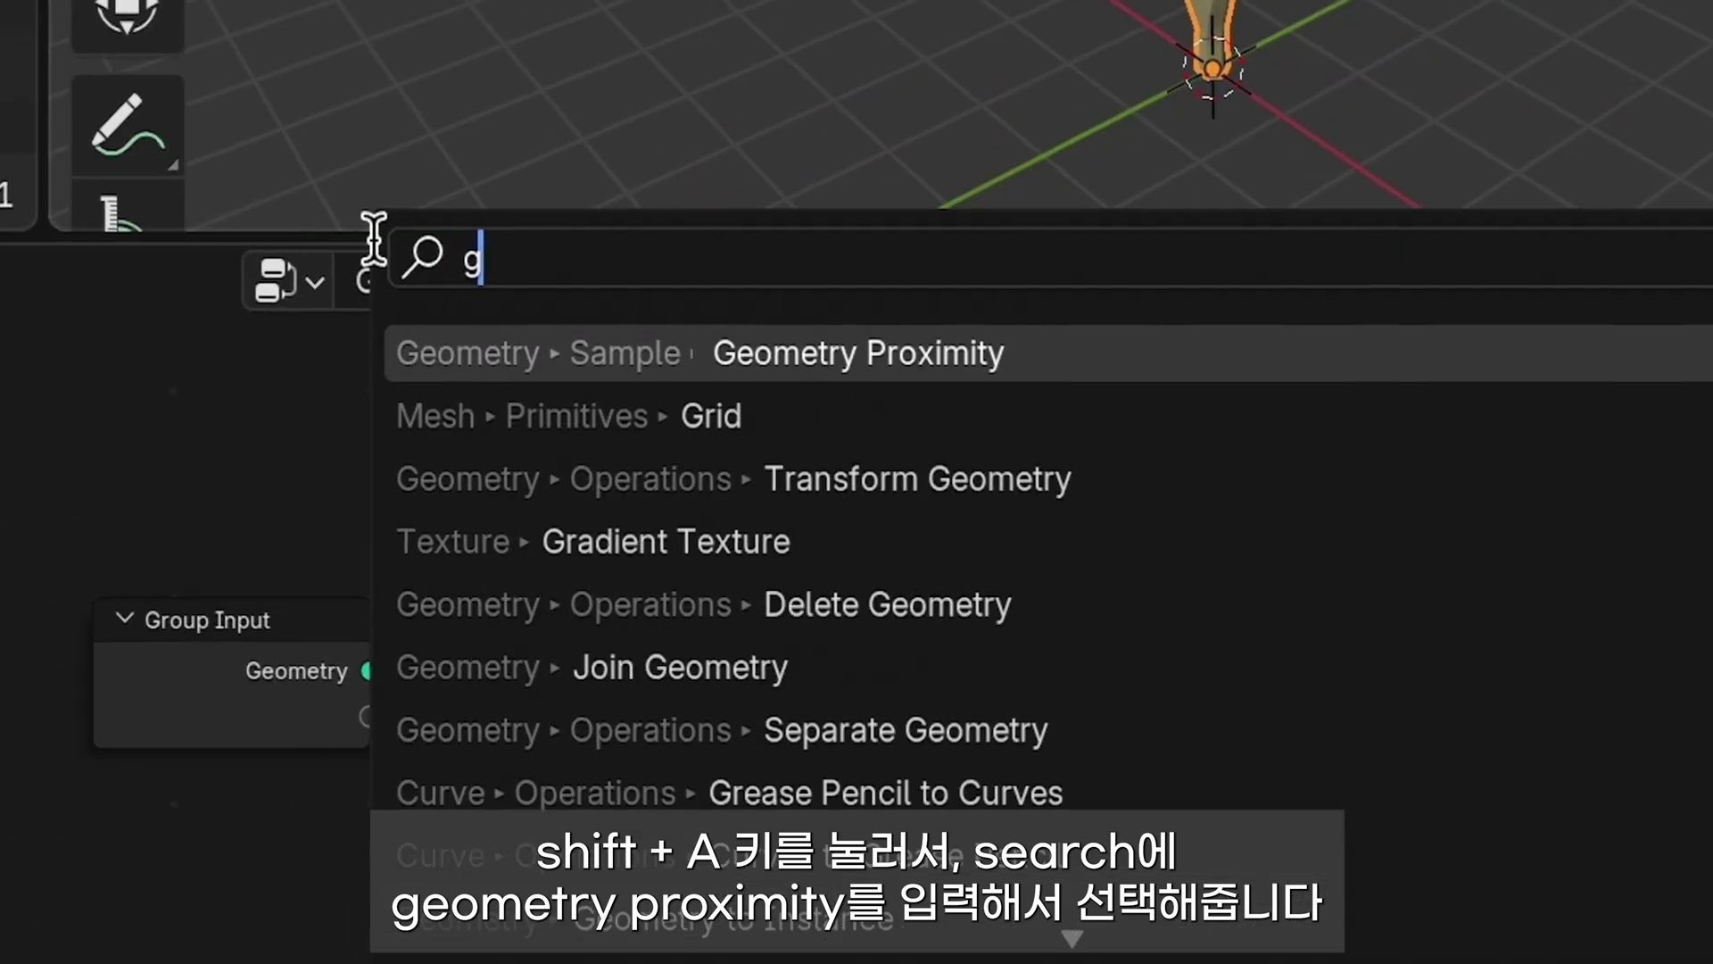
{"action": "left_click", "coordinate": [711, 363]}
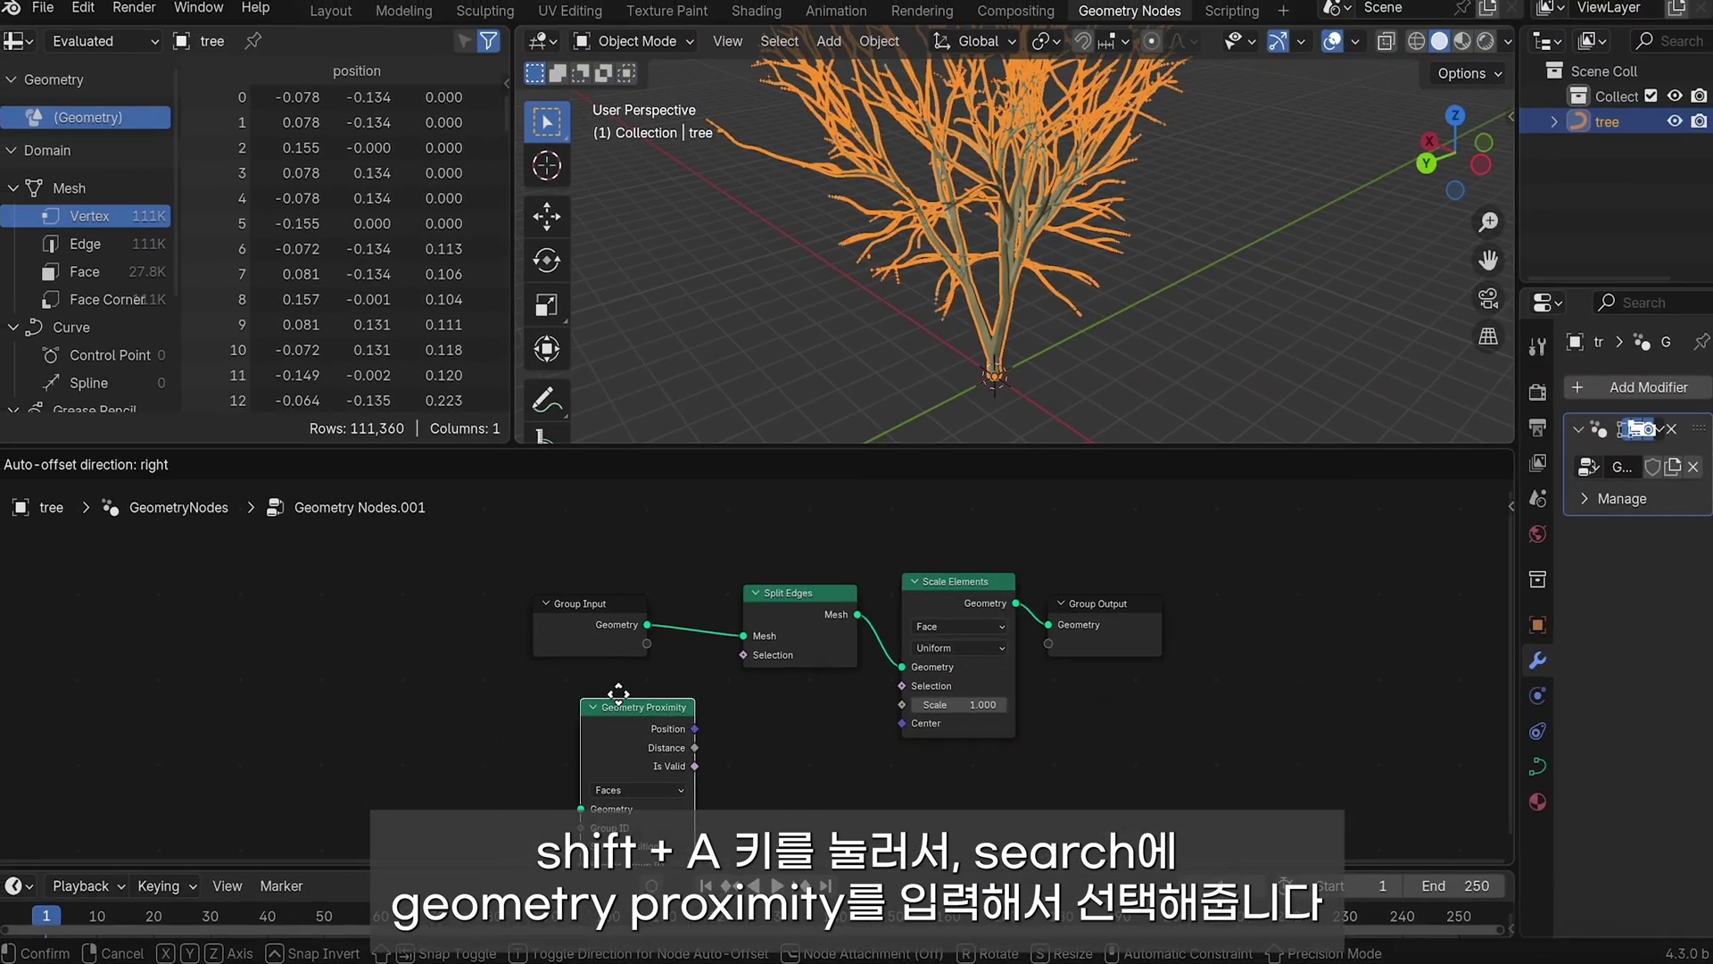
{"action": "left_click", "coordinate": [645, 694]}
{"action": "scroll", "coordinate": [645, 692], "scroll_direction": "down", "scroll_amount": 3}
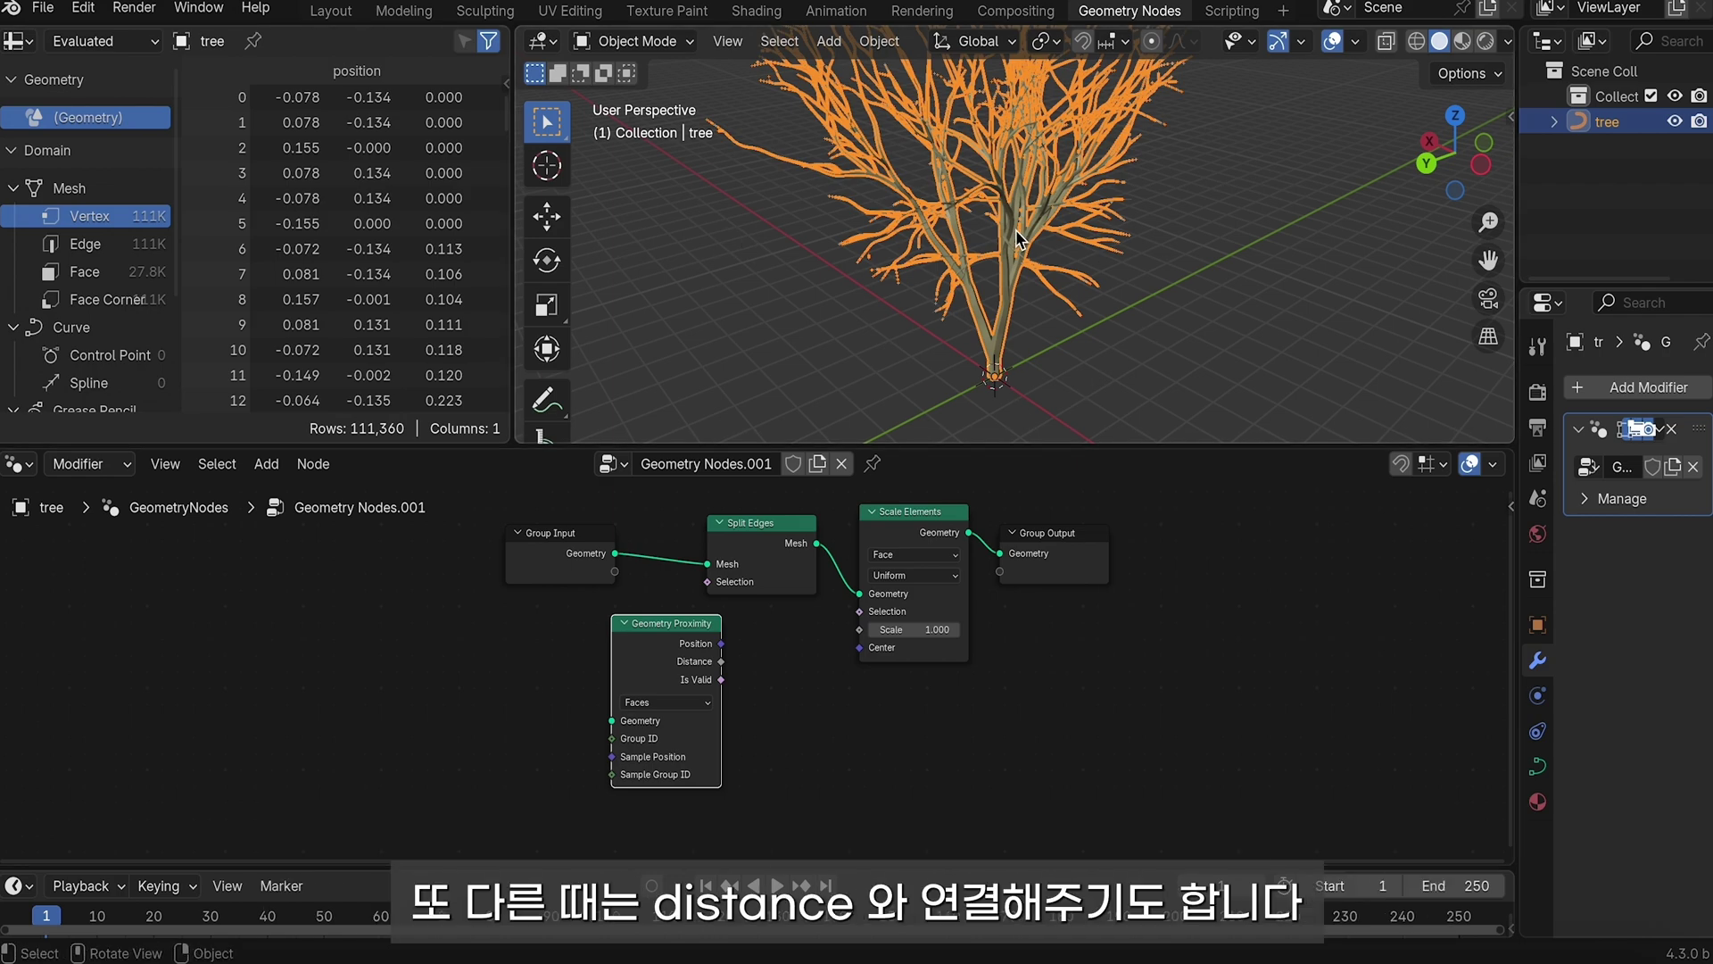
{"action": "middle_click_drag", "start_coordinate": [1016, 239], "coordinate": [1016, 239]}
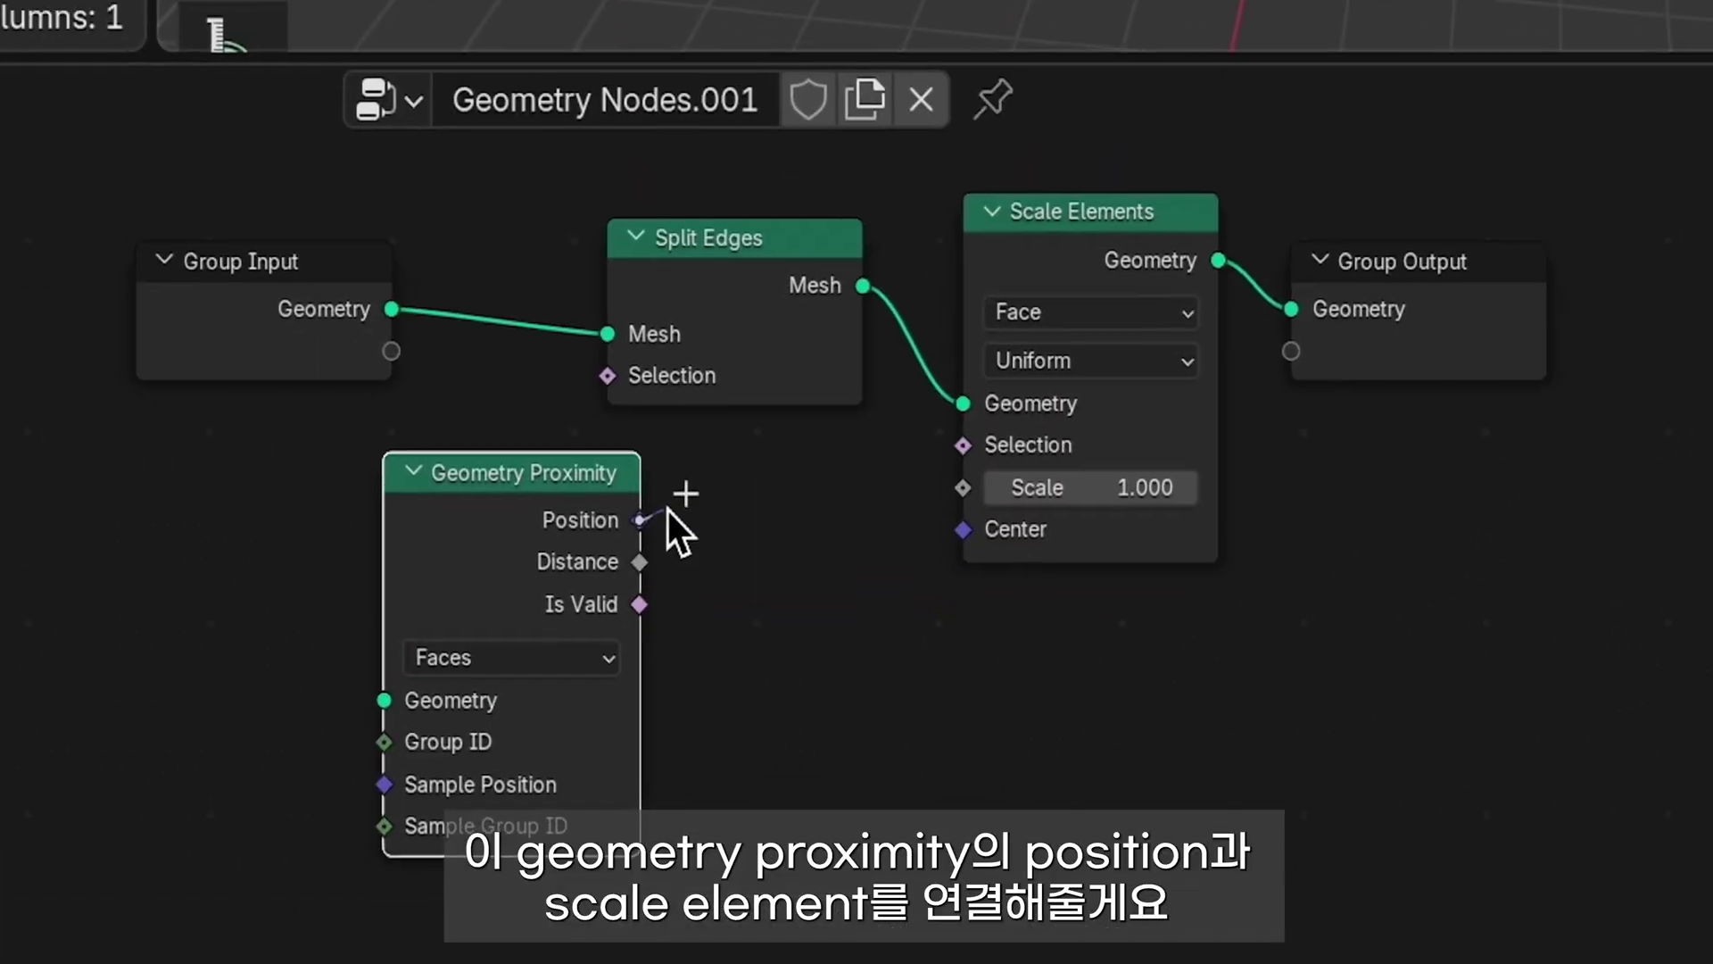
Link Geometry Proximity's Position output to Scale Elements' Scale, muting once to compare.
{"action": "left_click_drag", "start_coordinate": [721, 643], "coordinate": [790, 630]}
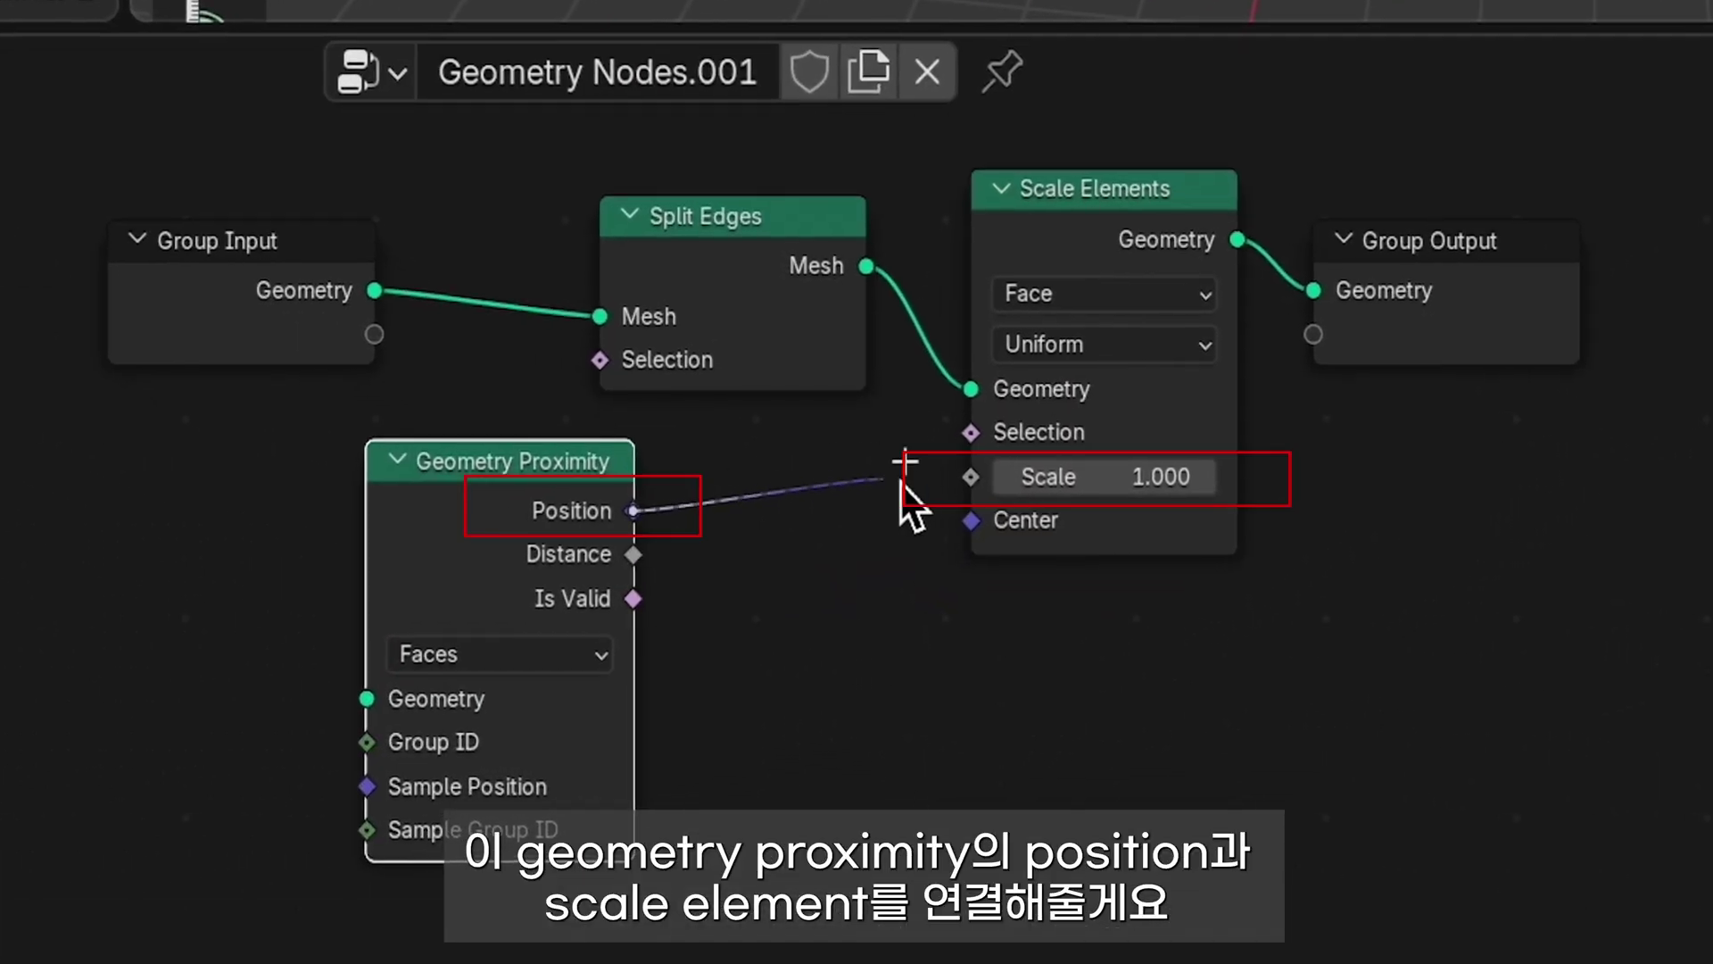
{"action": "left_click_drag", "start_coordinate": [801, 477], "coordinate": [968, 478]}
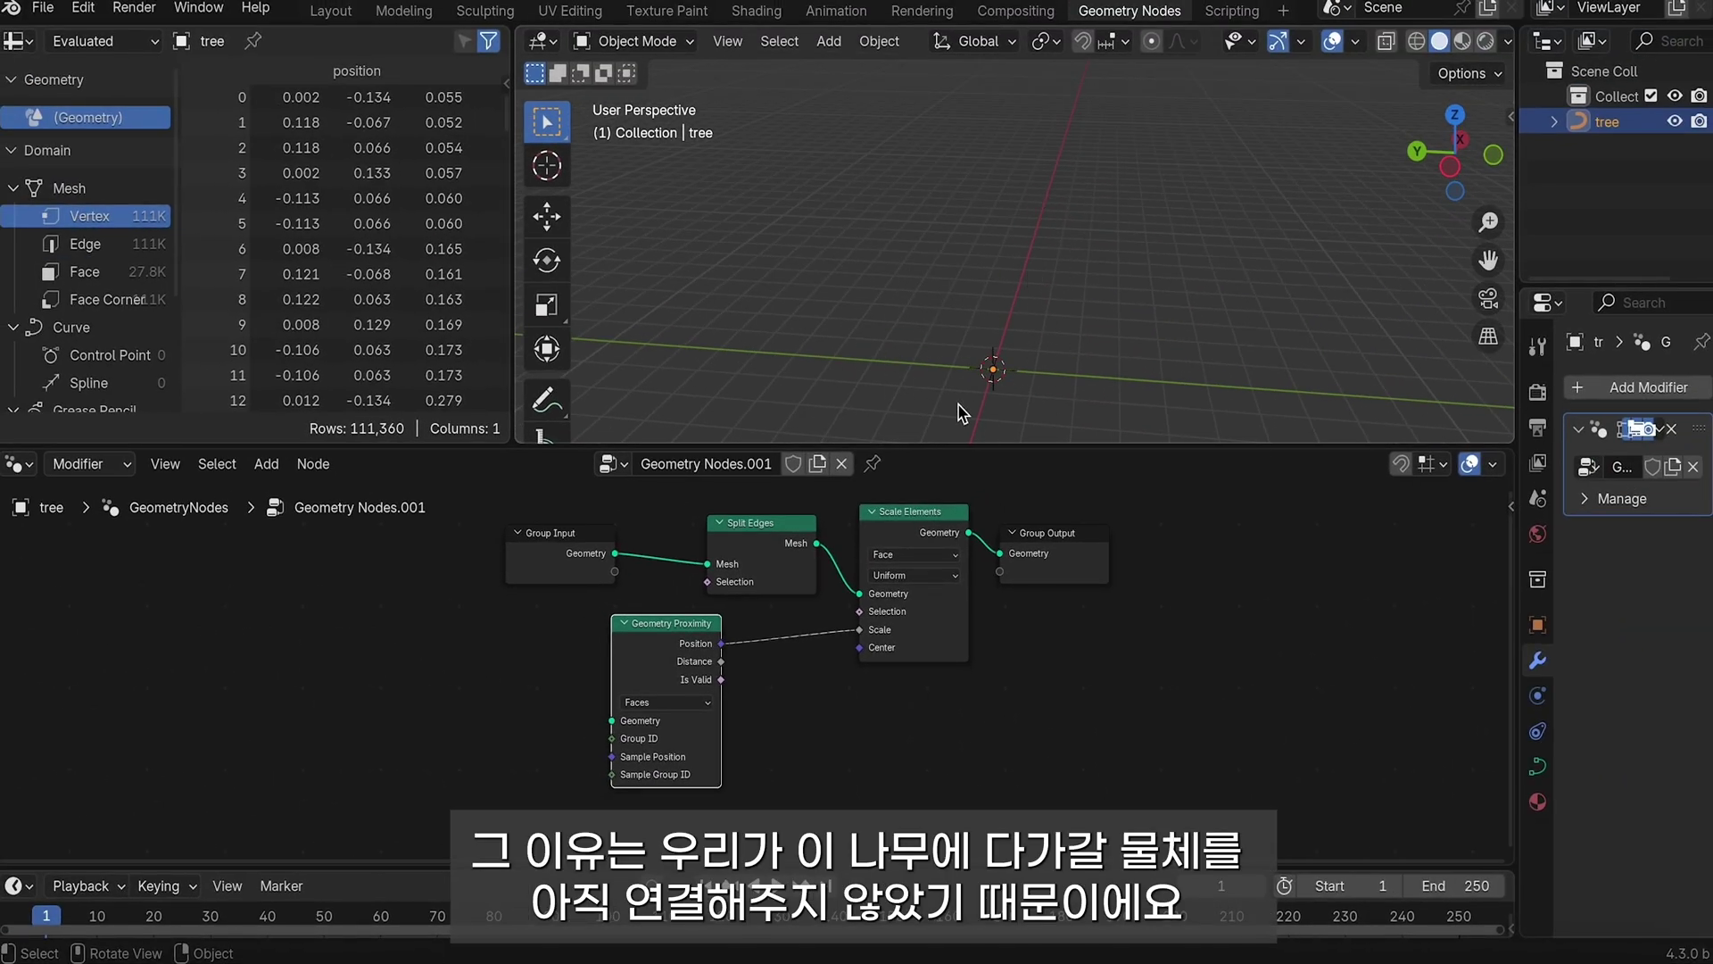
{"action": "key", "text": "m"}
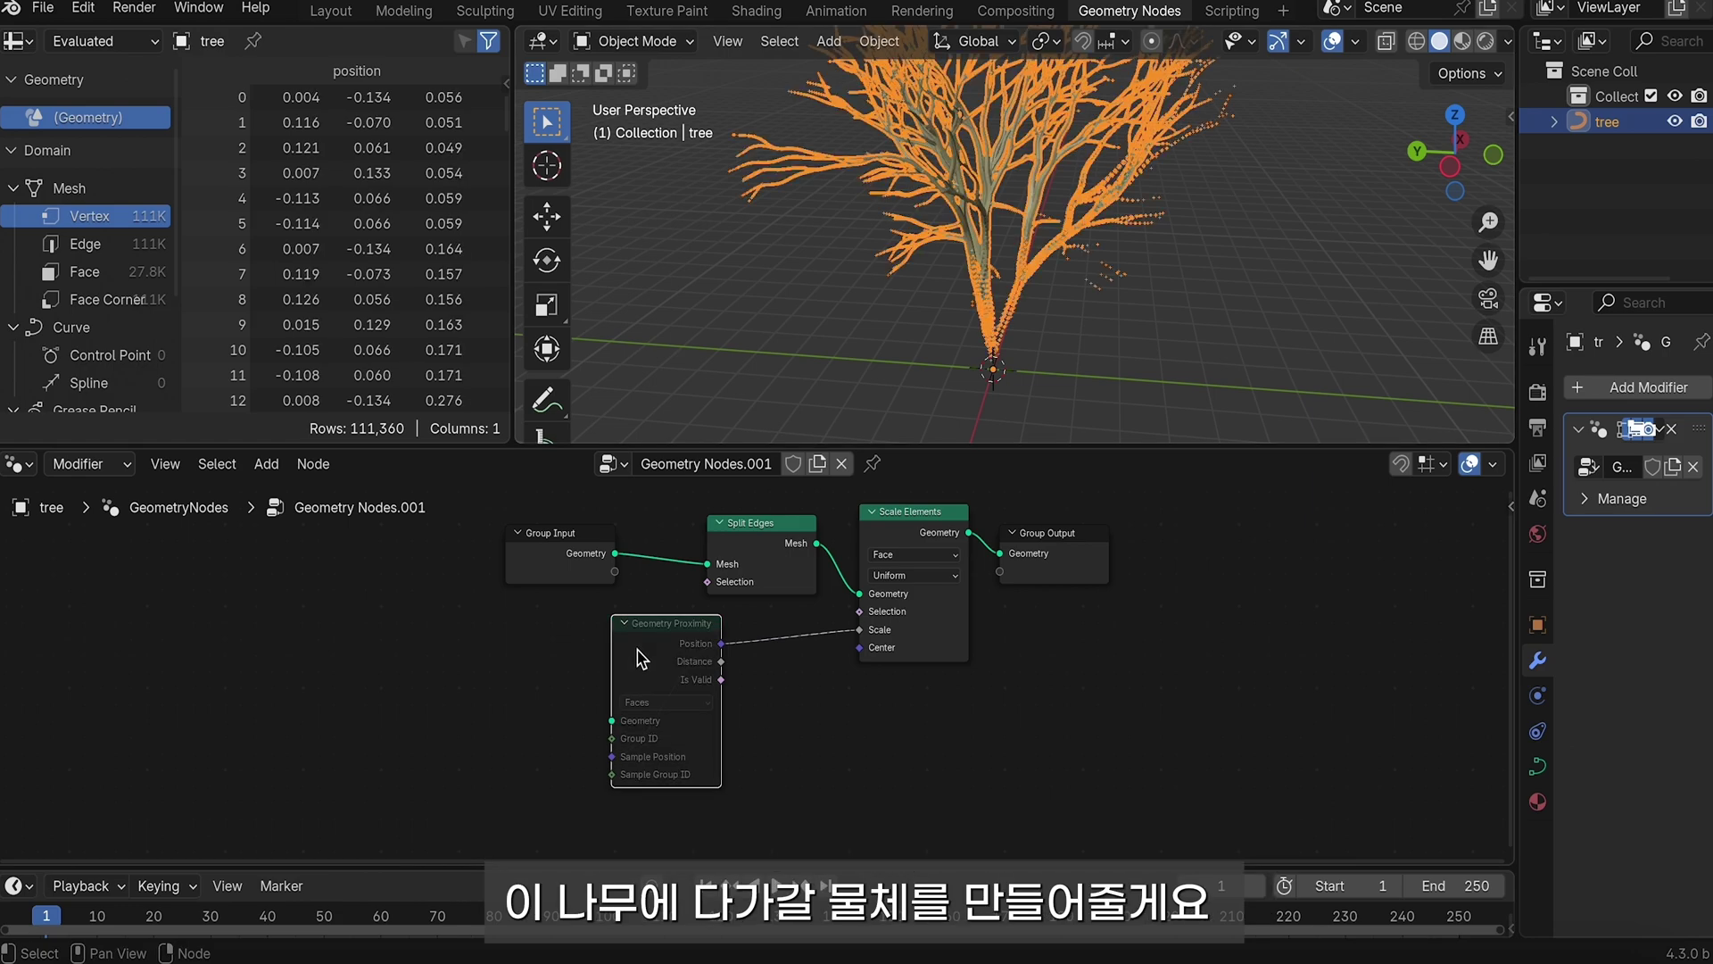
{"action": "key", "text": "m"}
{"action": "key", "text": "shift+a"}
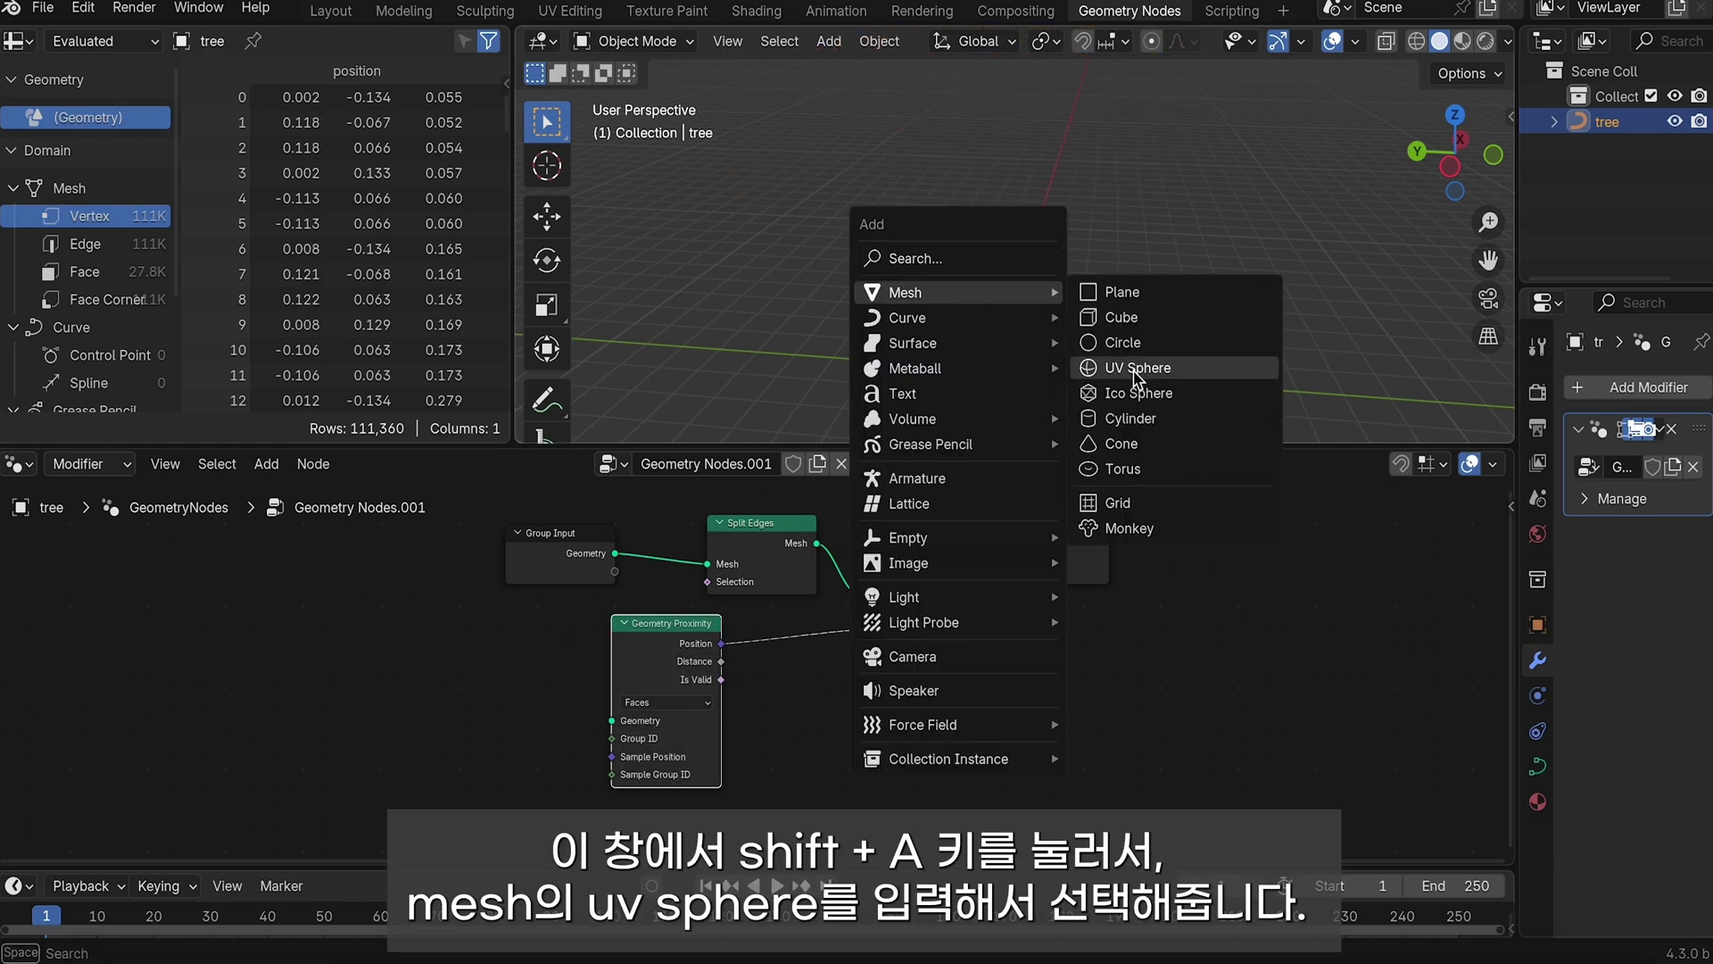
Add a UV sphere and set its Viewport Display to Bounds with Sphere shape.
{"action": "left_click", "coordinate": [1134, 369]}
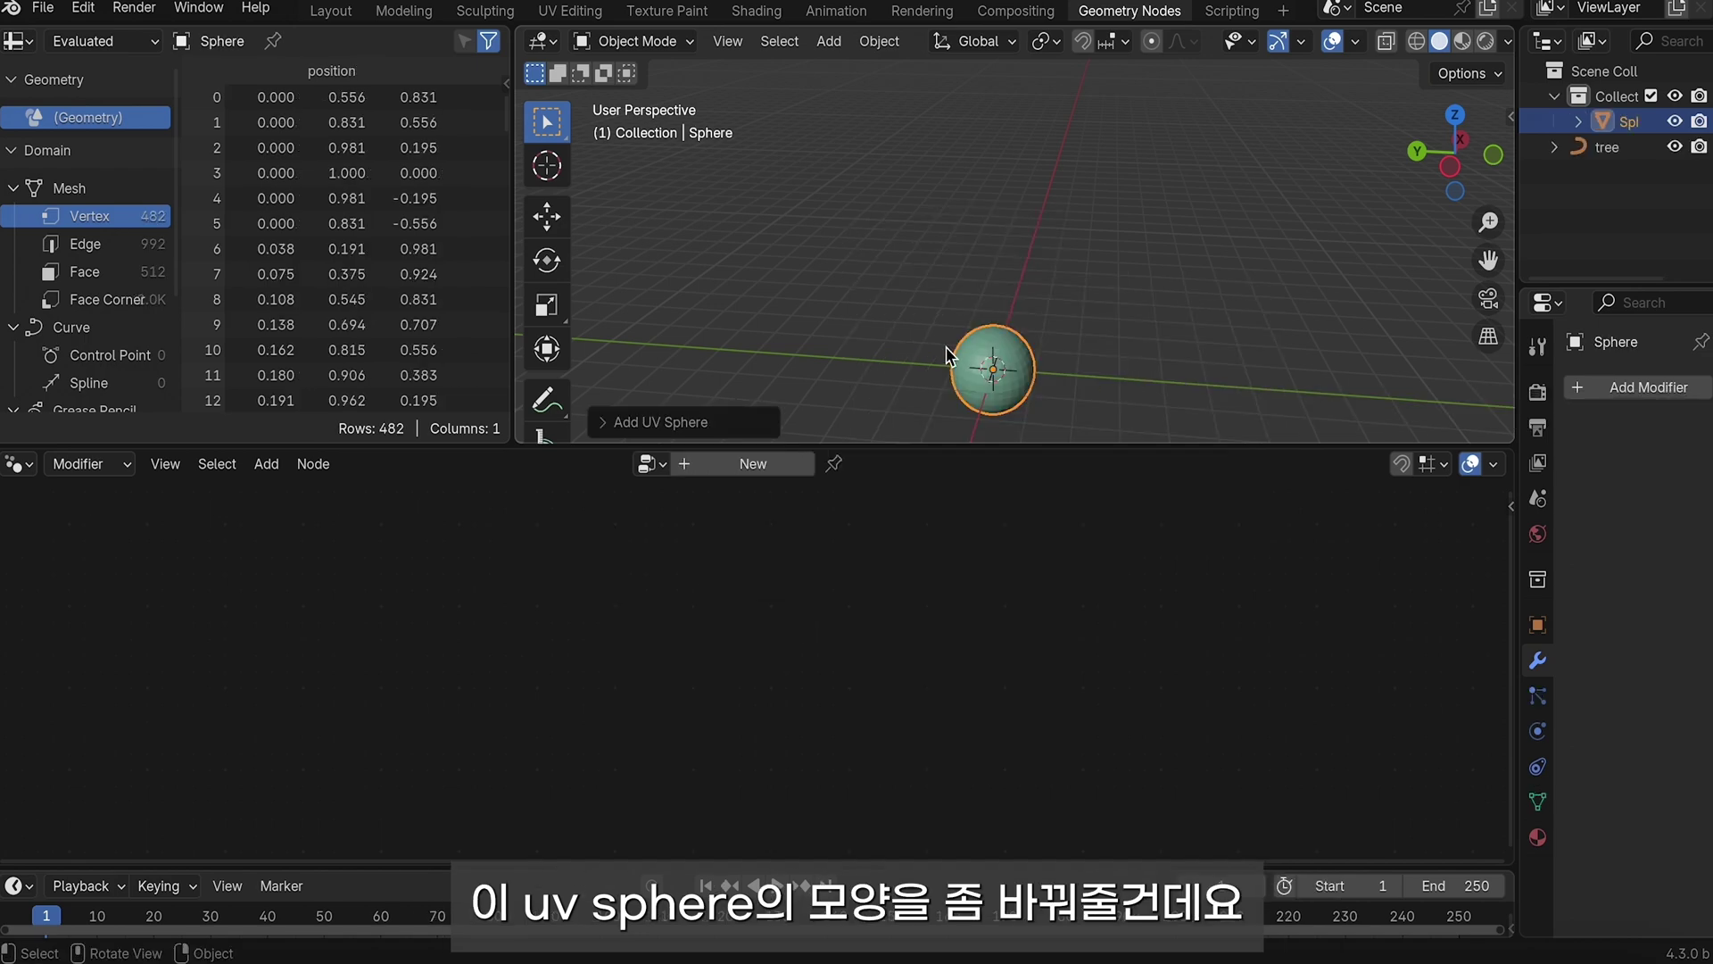
{"action": "middle_click_drag", "start_coordinate": [1115, 339], "coordinate": [1094, 357]}
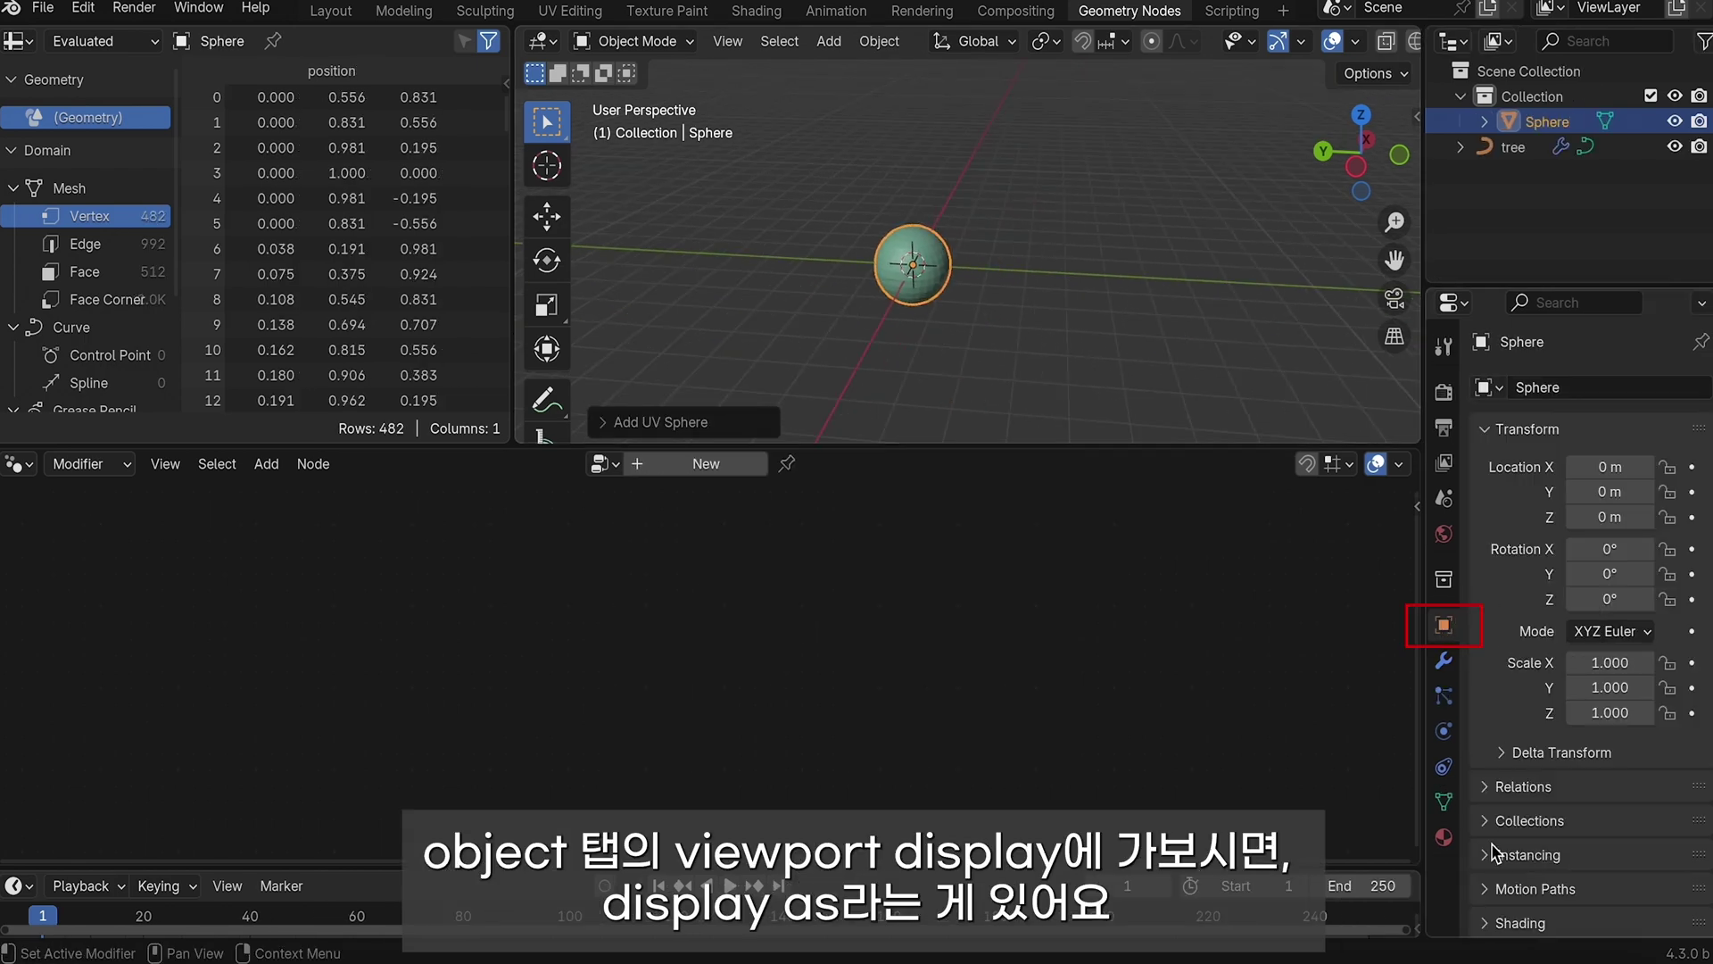
{"action": "scroll", "coordinate": [1508, 714], "scroll_direction": "down", "scroll_amount": 5}
{"action": "left_click", "coordinate": [1496, 819]}
{"action": "scroll", "coordinate": [1508, 803], "scroll_direction": "down", "scroll_amount": 8}
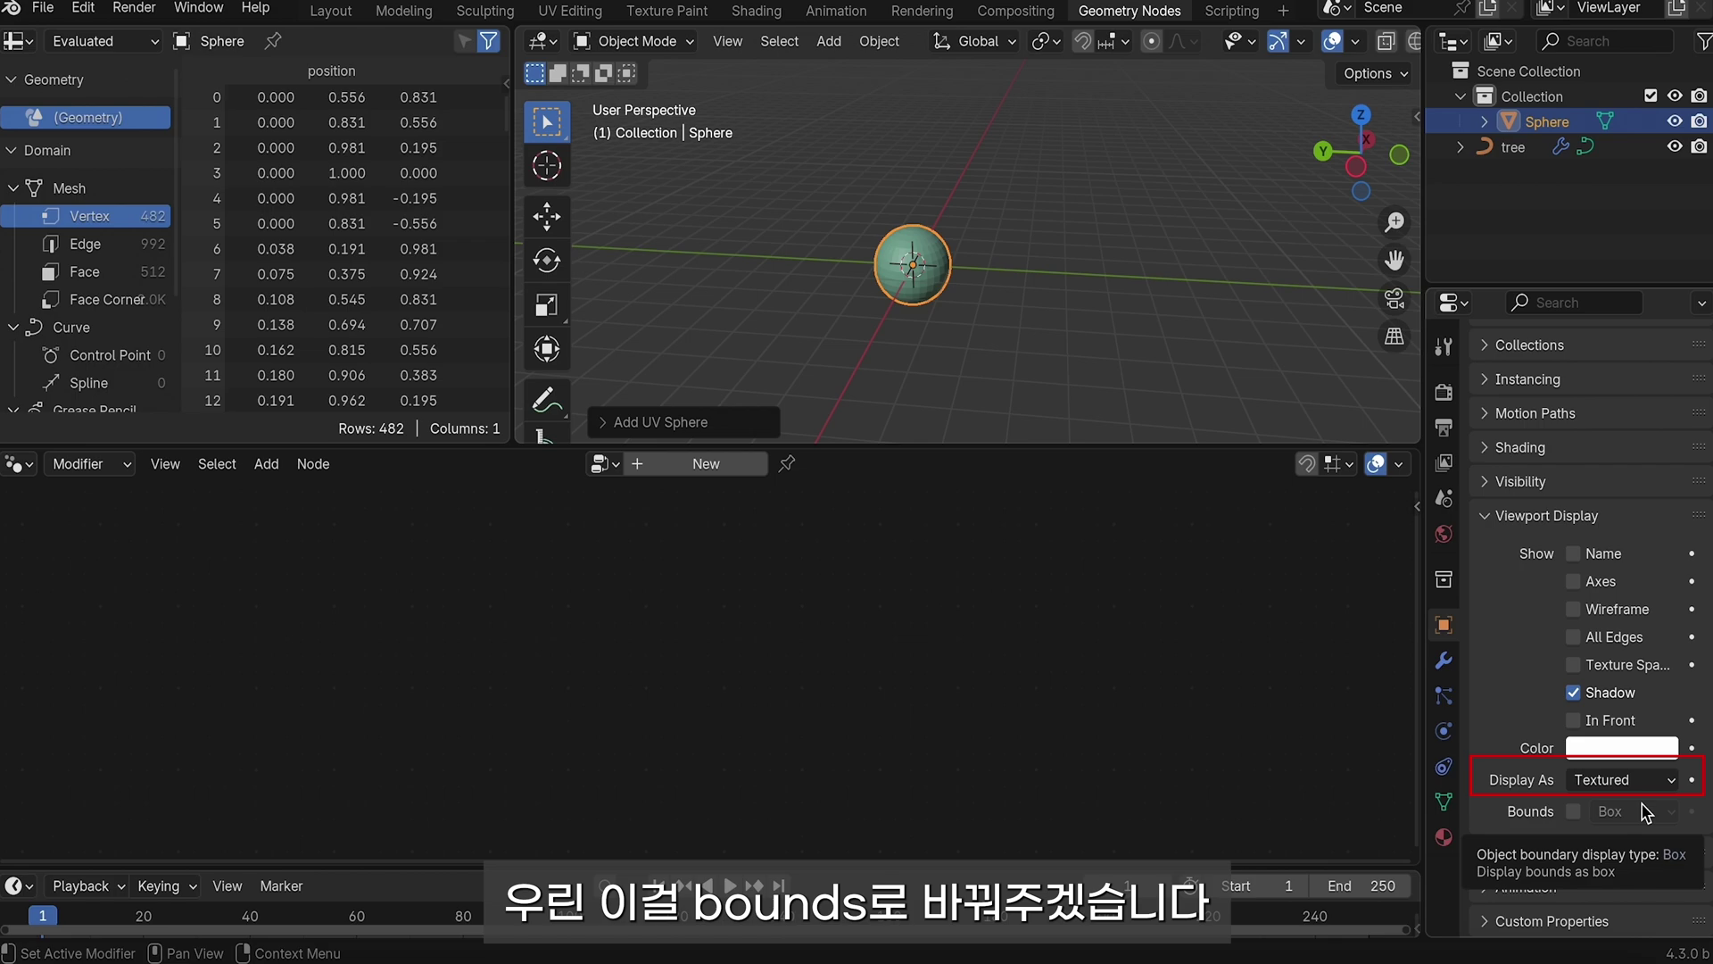
{"action": "left_click", "coordinate": [1637, 780]}
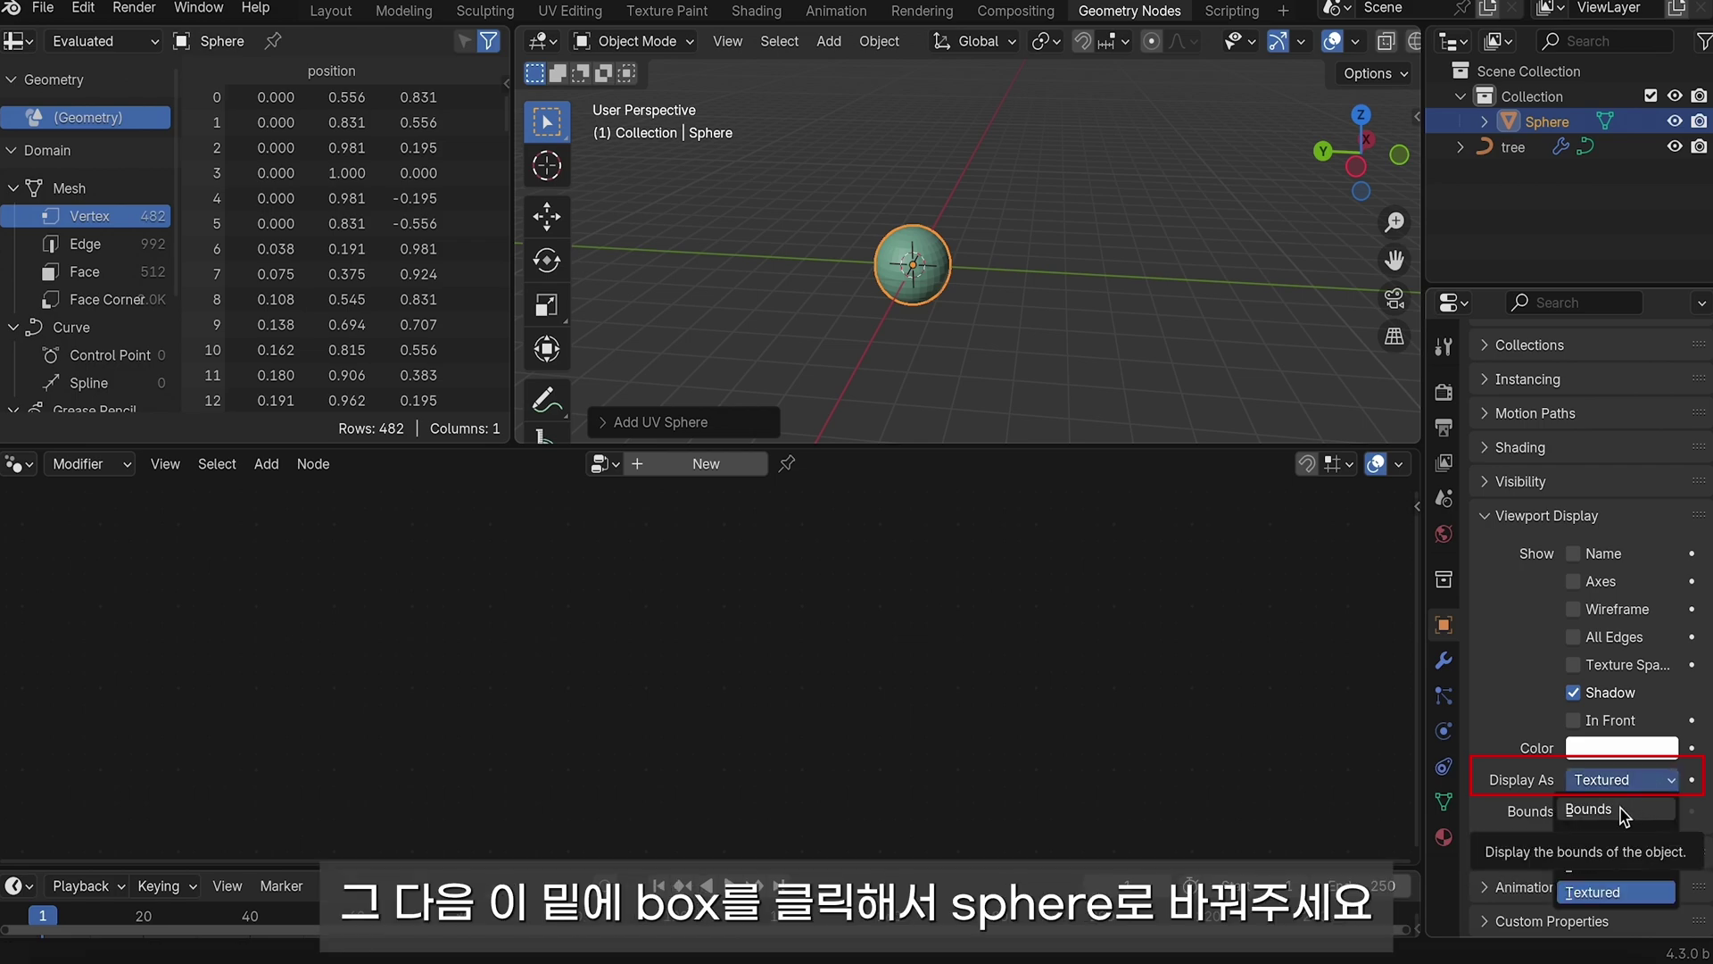
{"action": "left_click", "coordinate": [1622, 810]}
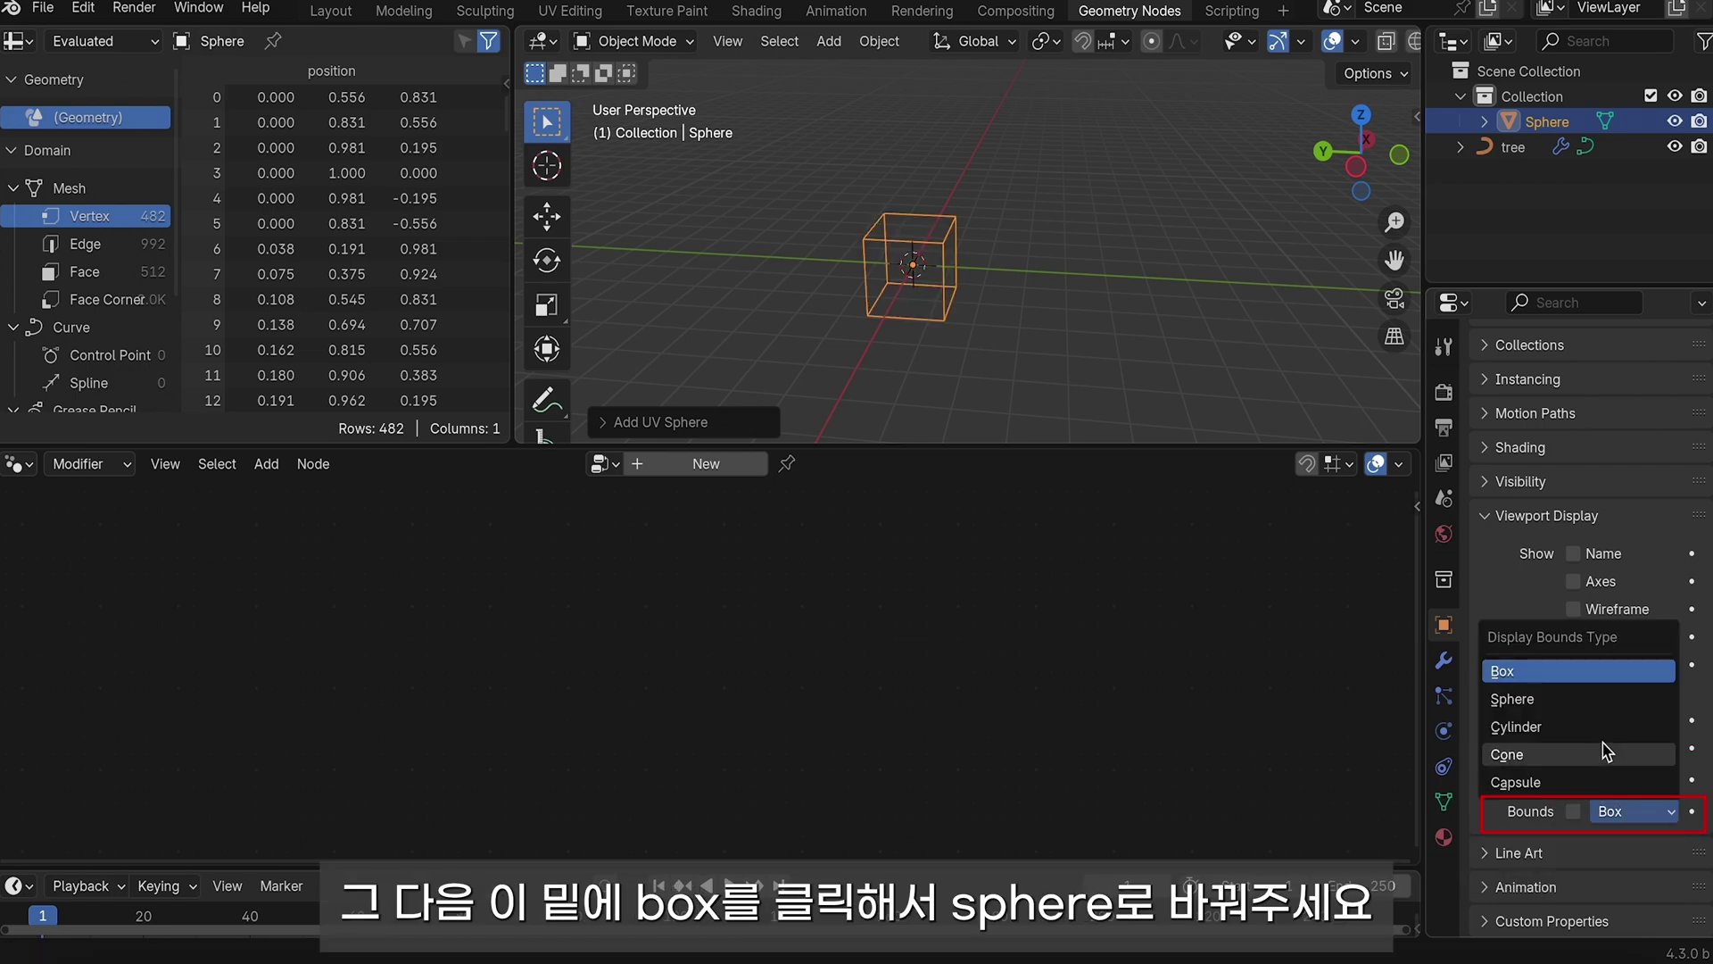
{"action": "left_click", "coordinate": [1517, 698]}
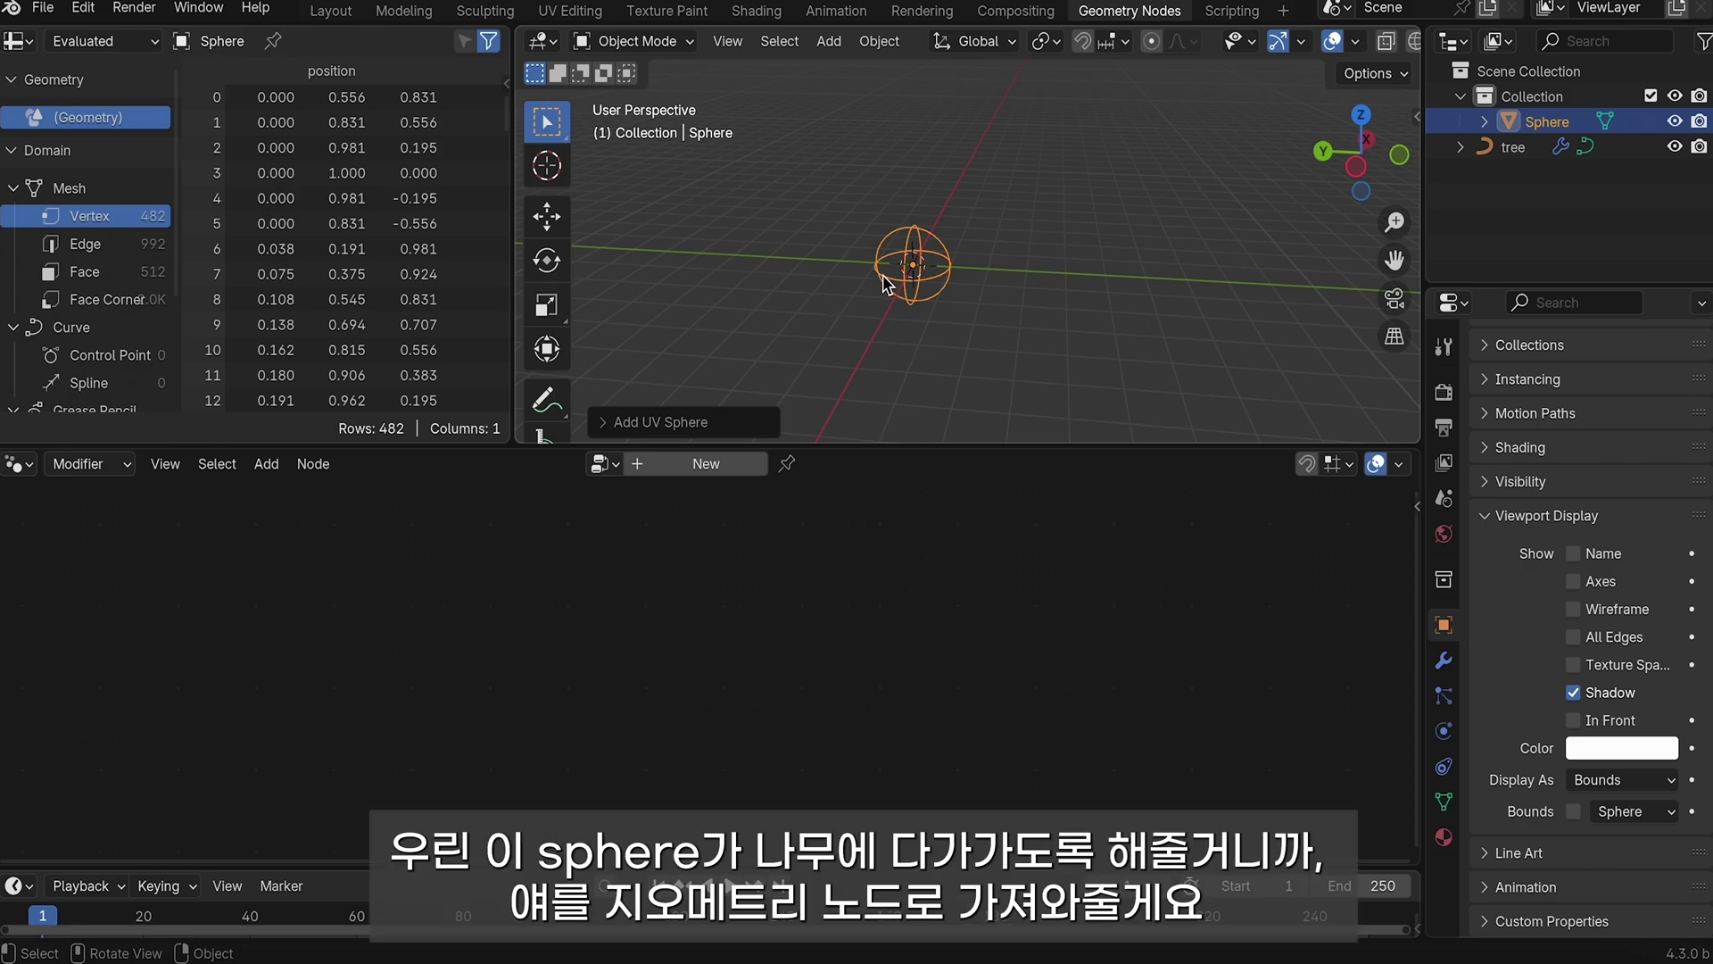
{"action": "left_click", "coordinate": [1516, 148]}
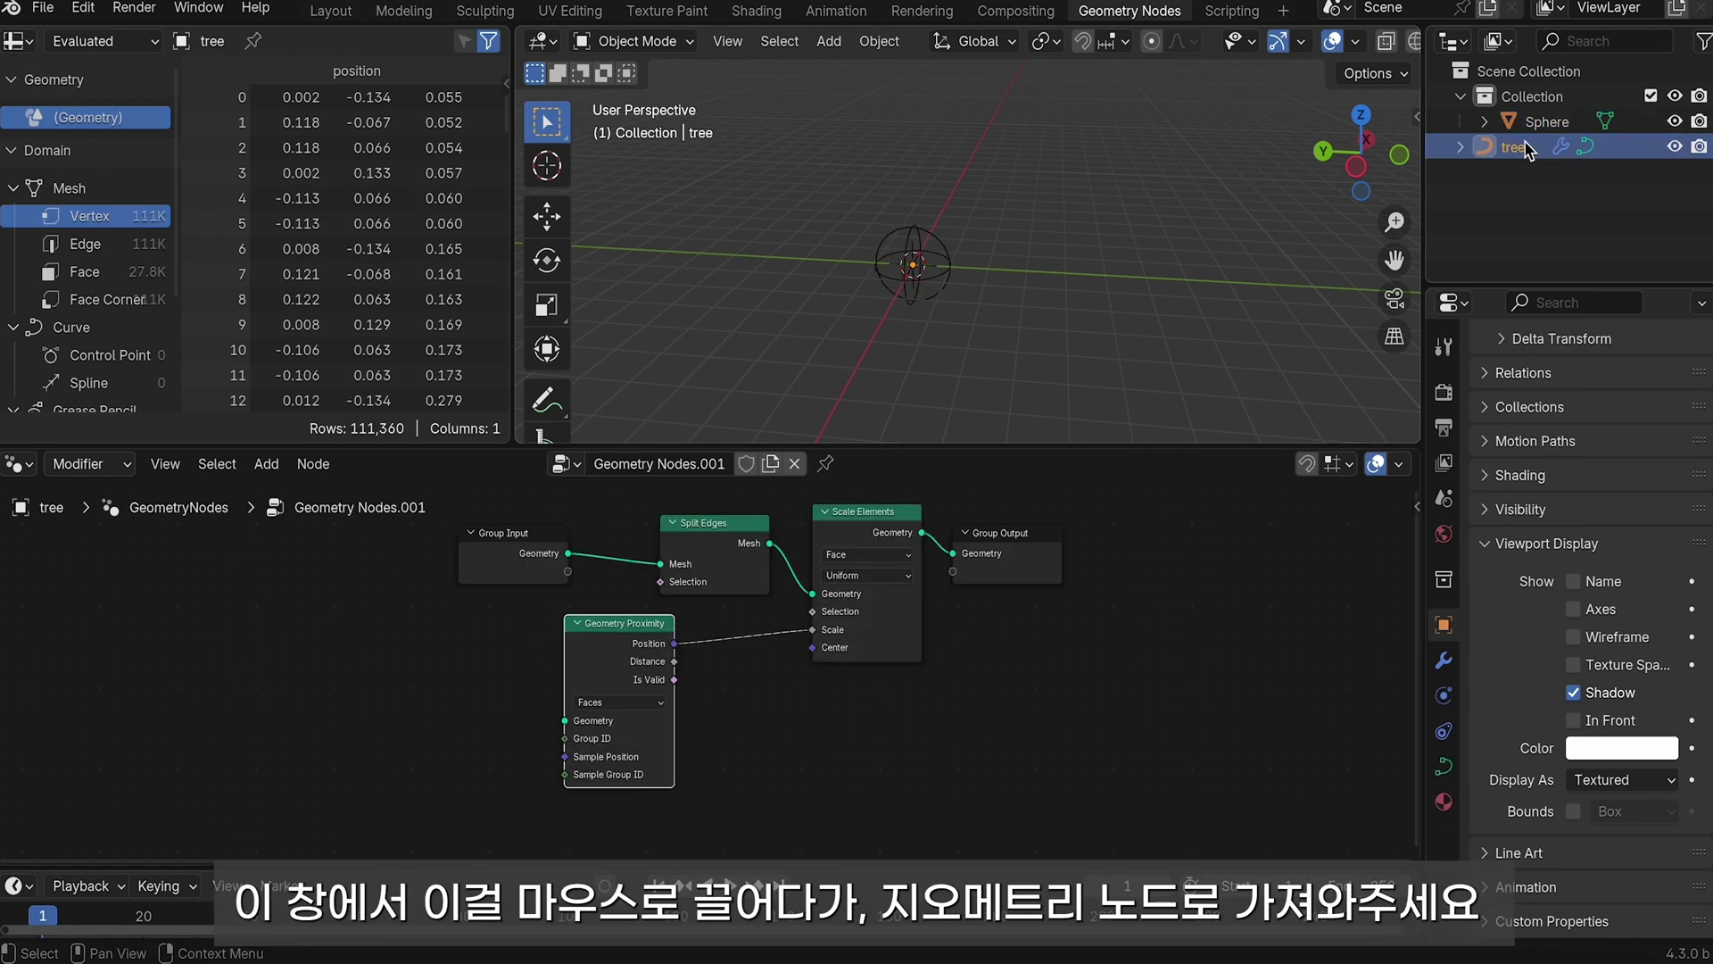
Drop the Sphere in as an Object Info node feeding Geometry Proximity's Geometry.
{"action": "left_click_drag", "start_coordinate": [1547, 121], "coordinate": [681, 555]}
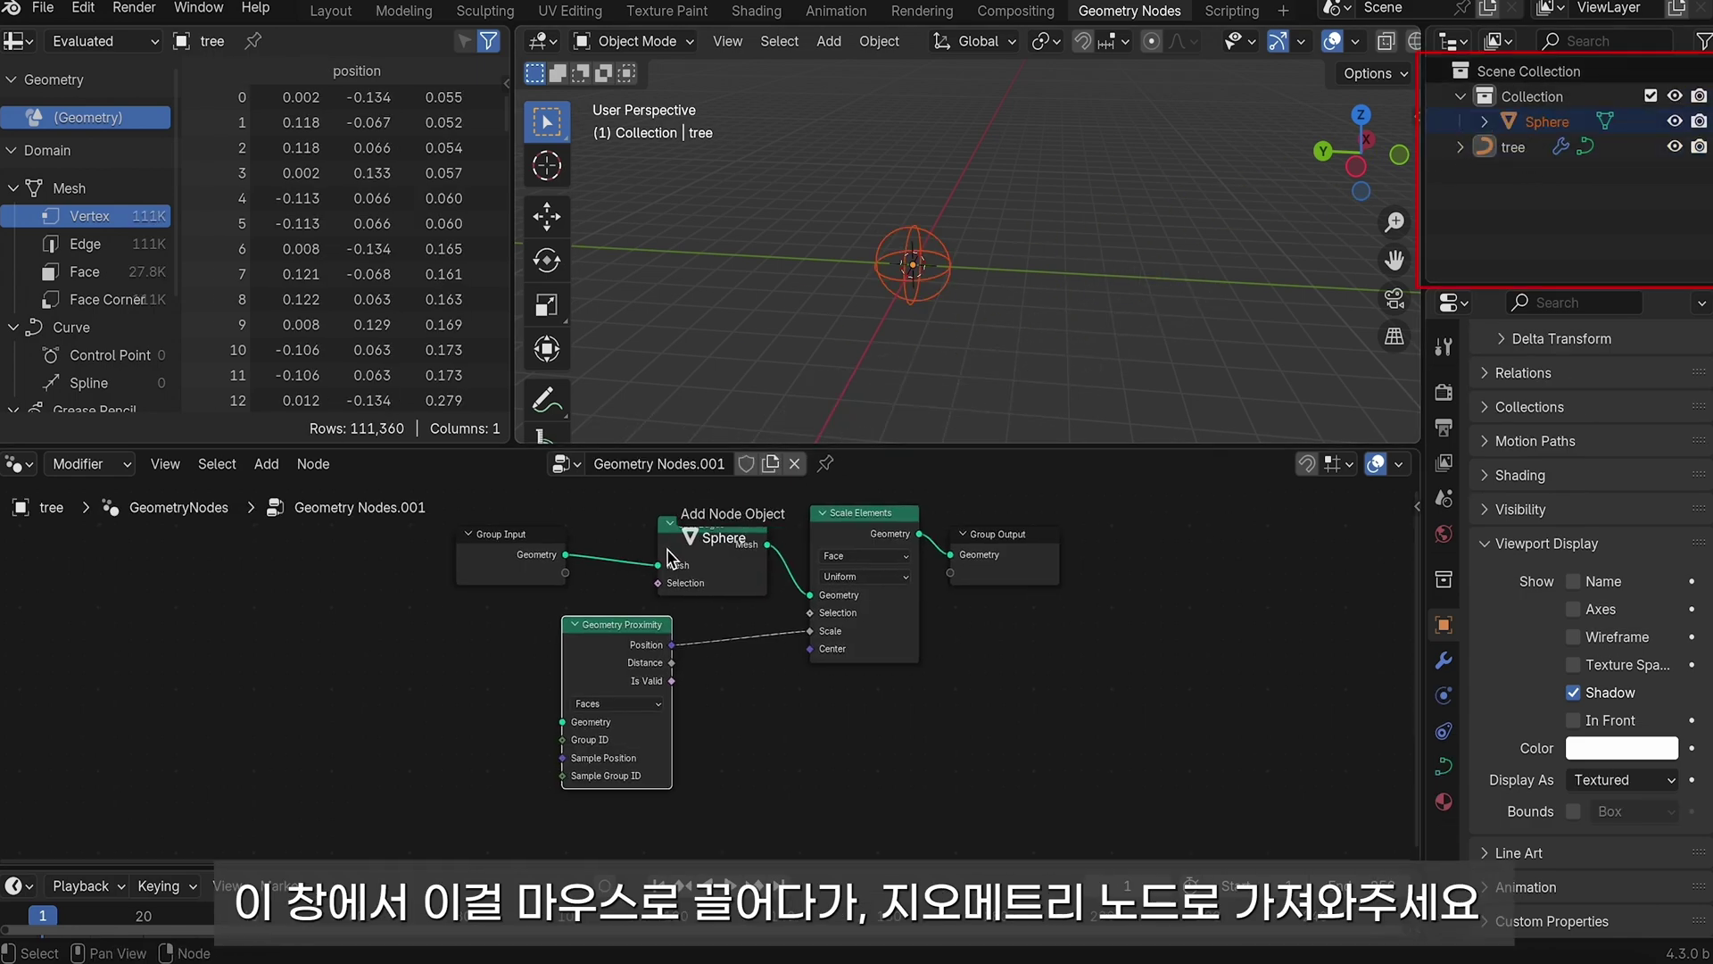
{"action": "left_click_drag", "start_coordinate": [681, 555], "coordinate": [401, 678]}
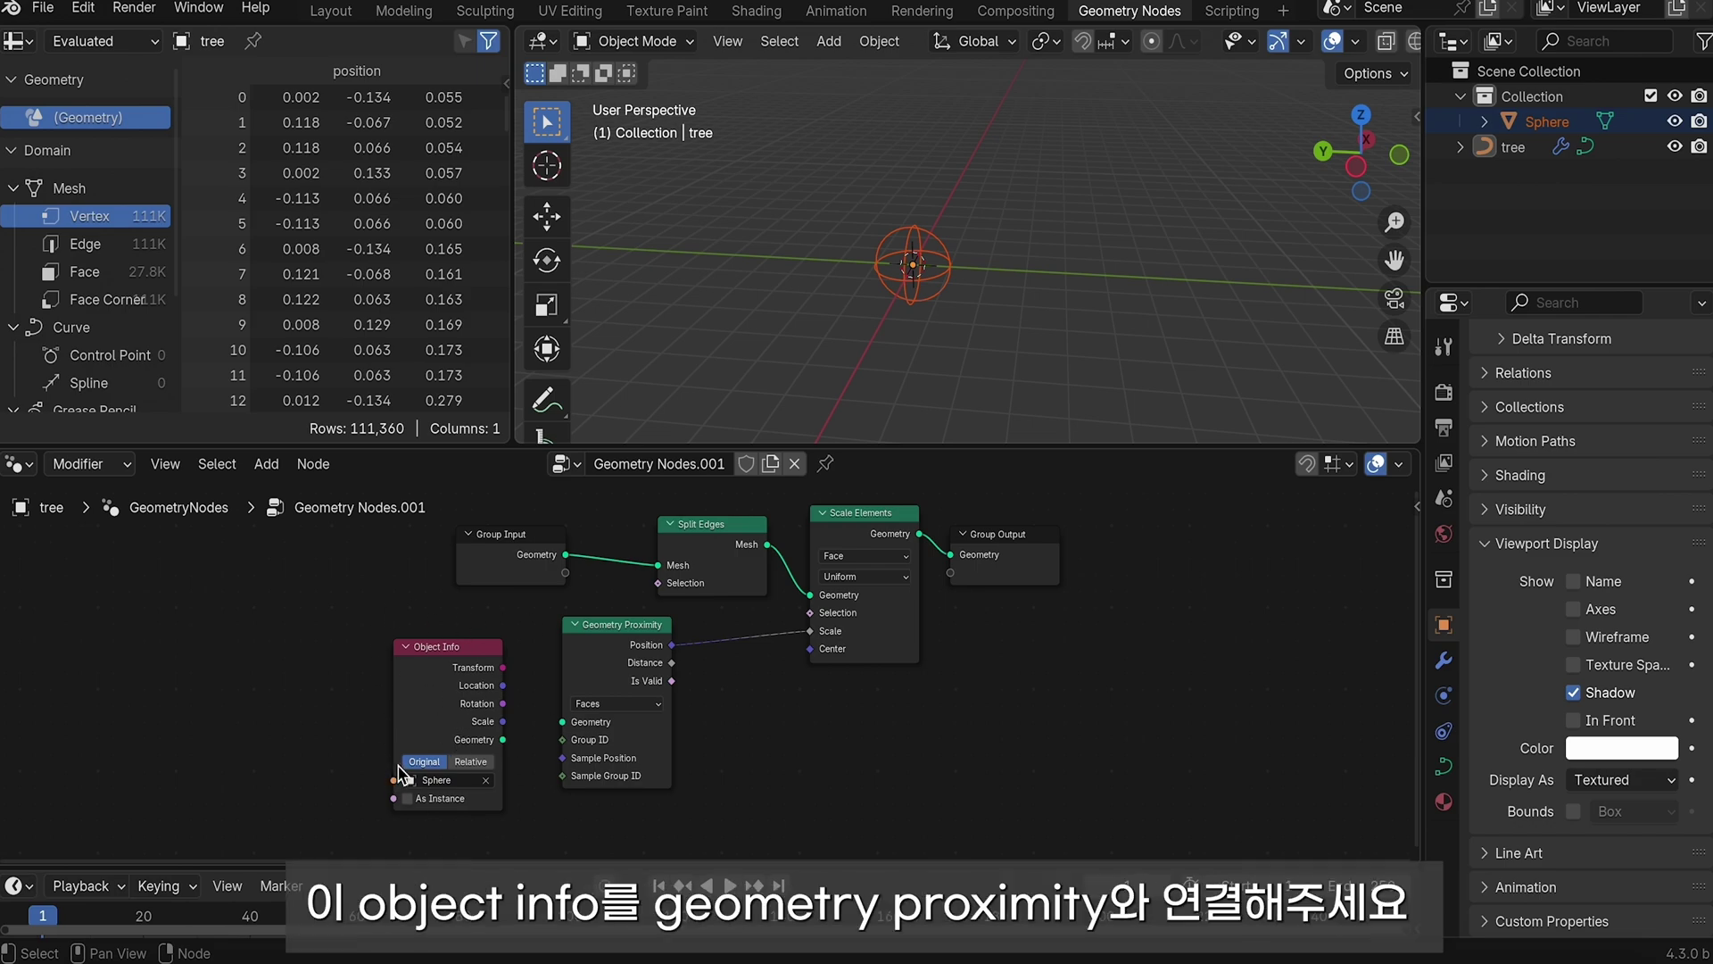
{"action": "left_click_drag", "start_coordinate": [503, 739], "coordinate": [562, 722]}
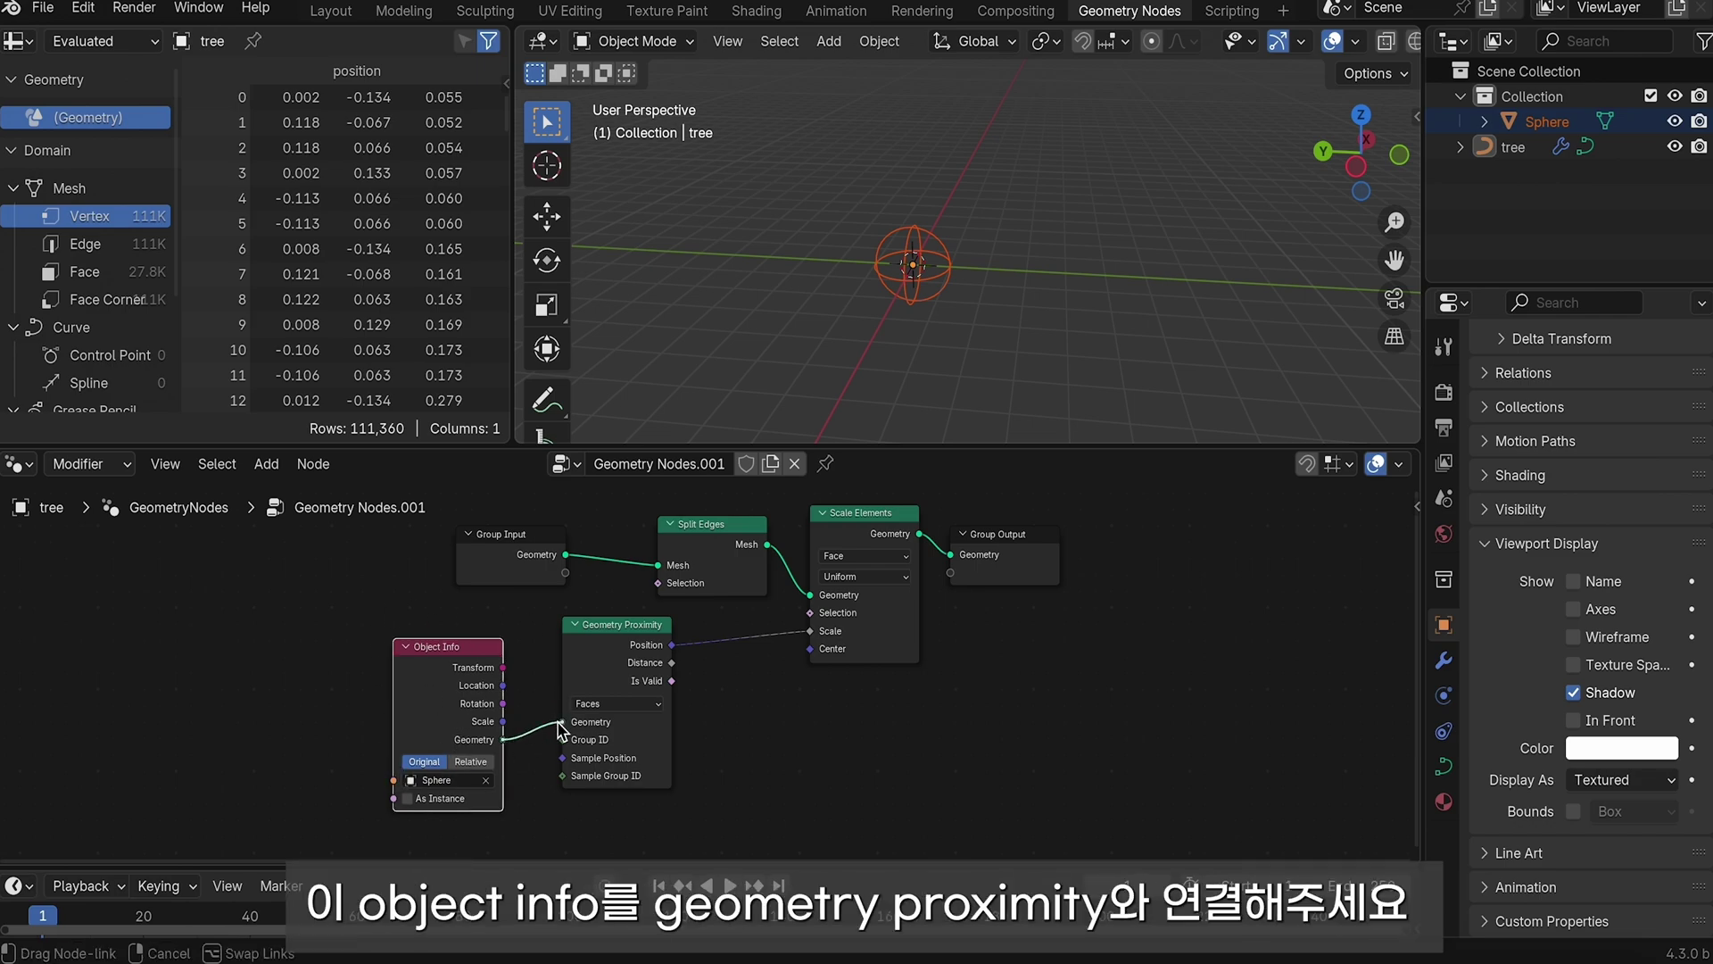
Grab the sphere and place it to the right of the tree.
{"action": "key", "text": "g"}
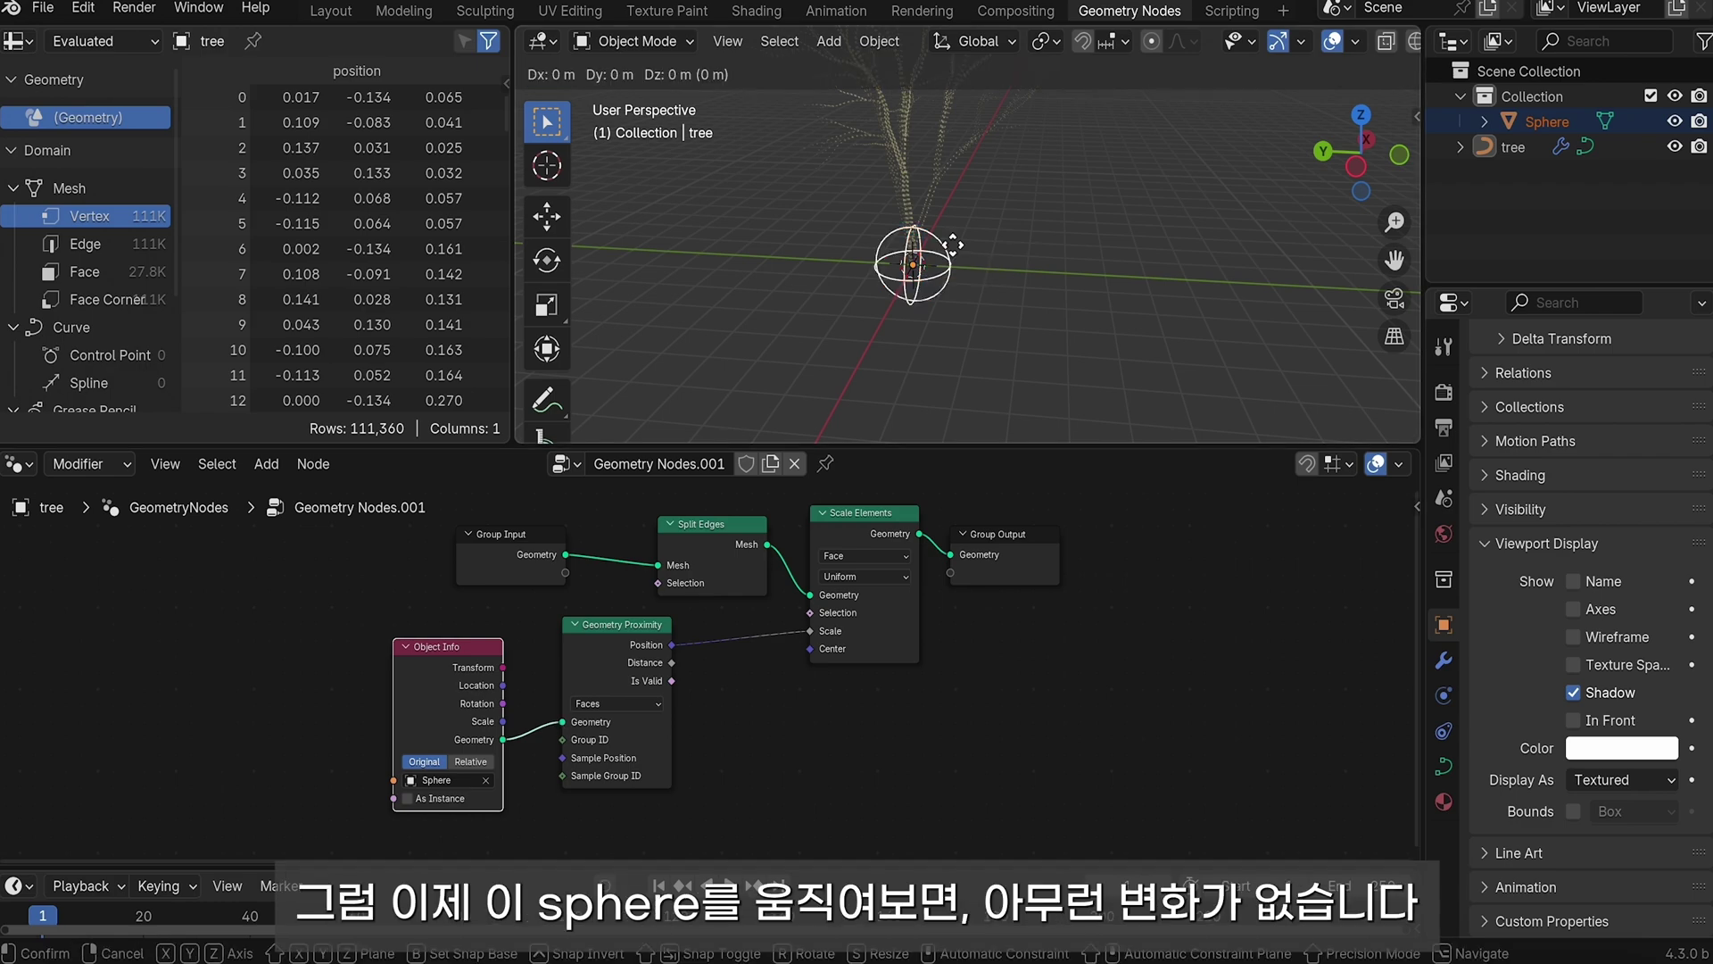
{"action": "left_click", "coordinate": [956, 185]}
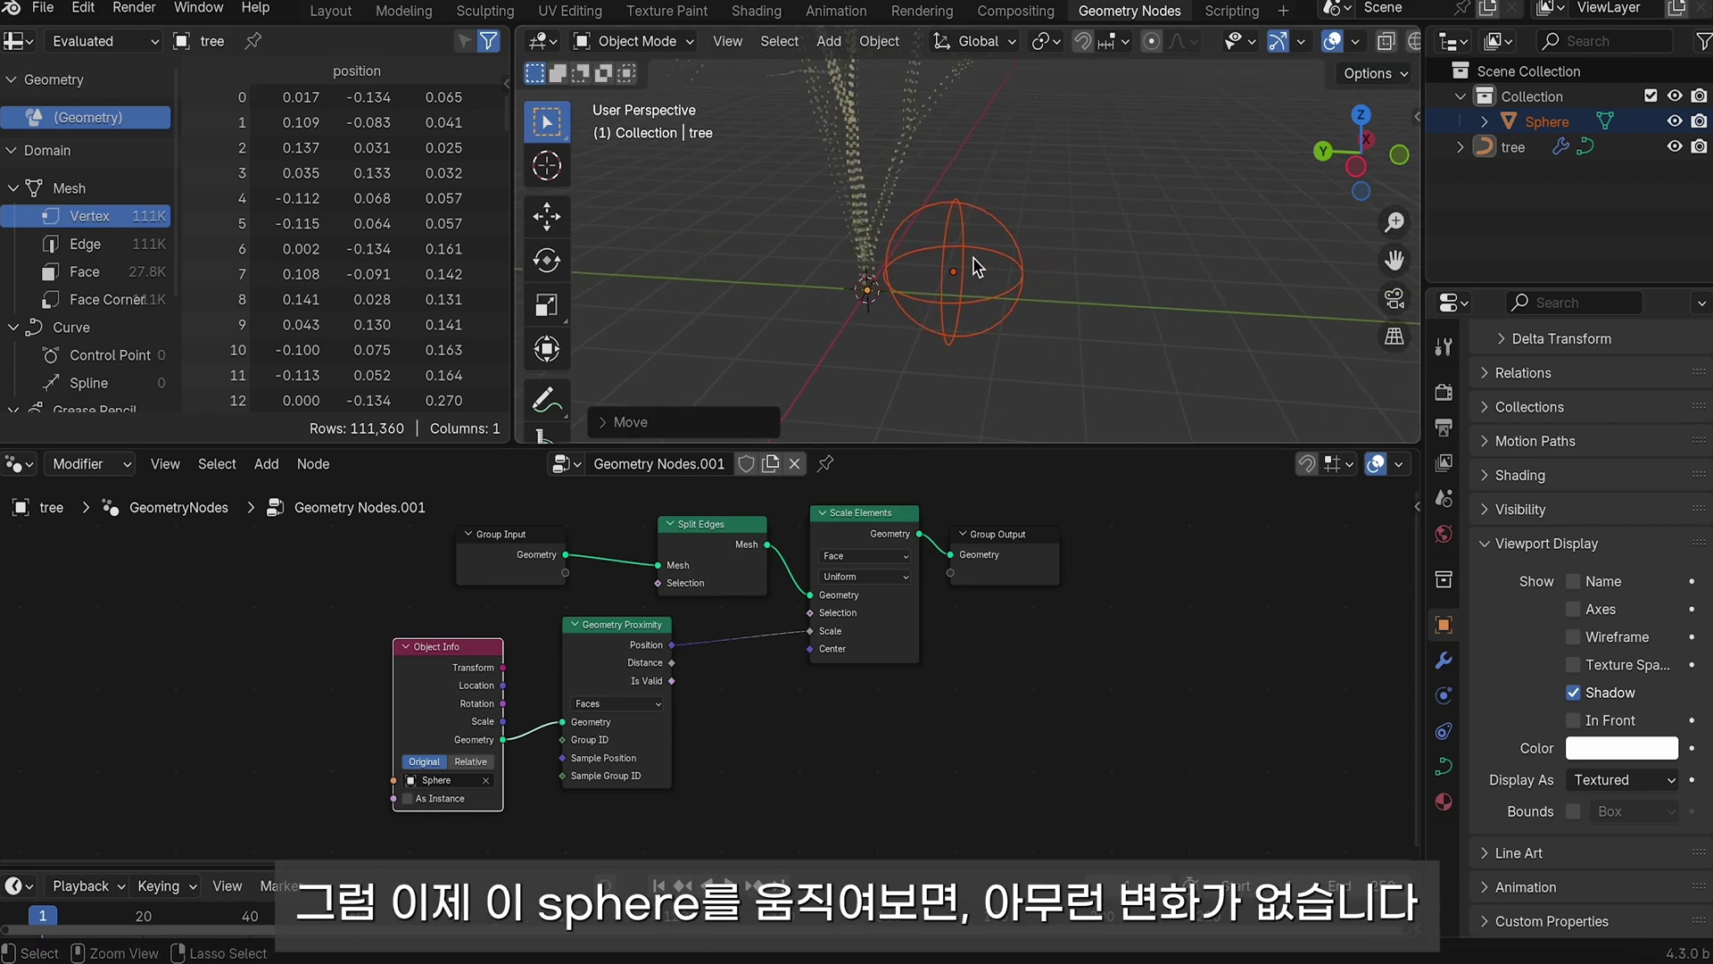
{"action": "scroll", "coordinate": [981, 265], "scroll_direction": "up", "scroll_amount": 3}
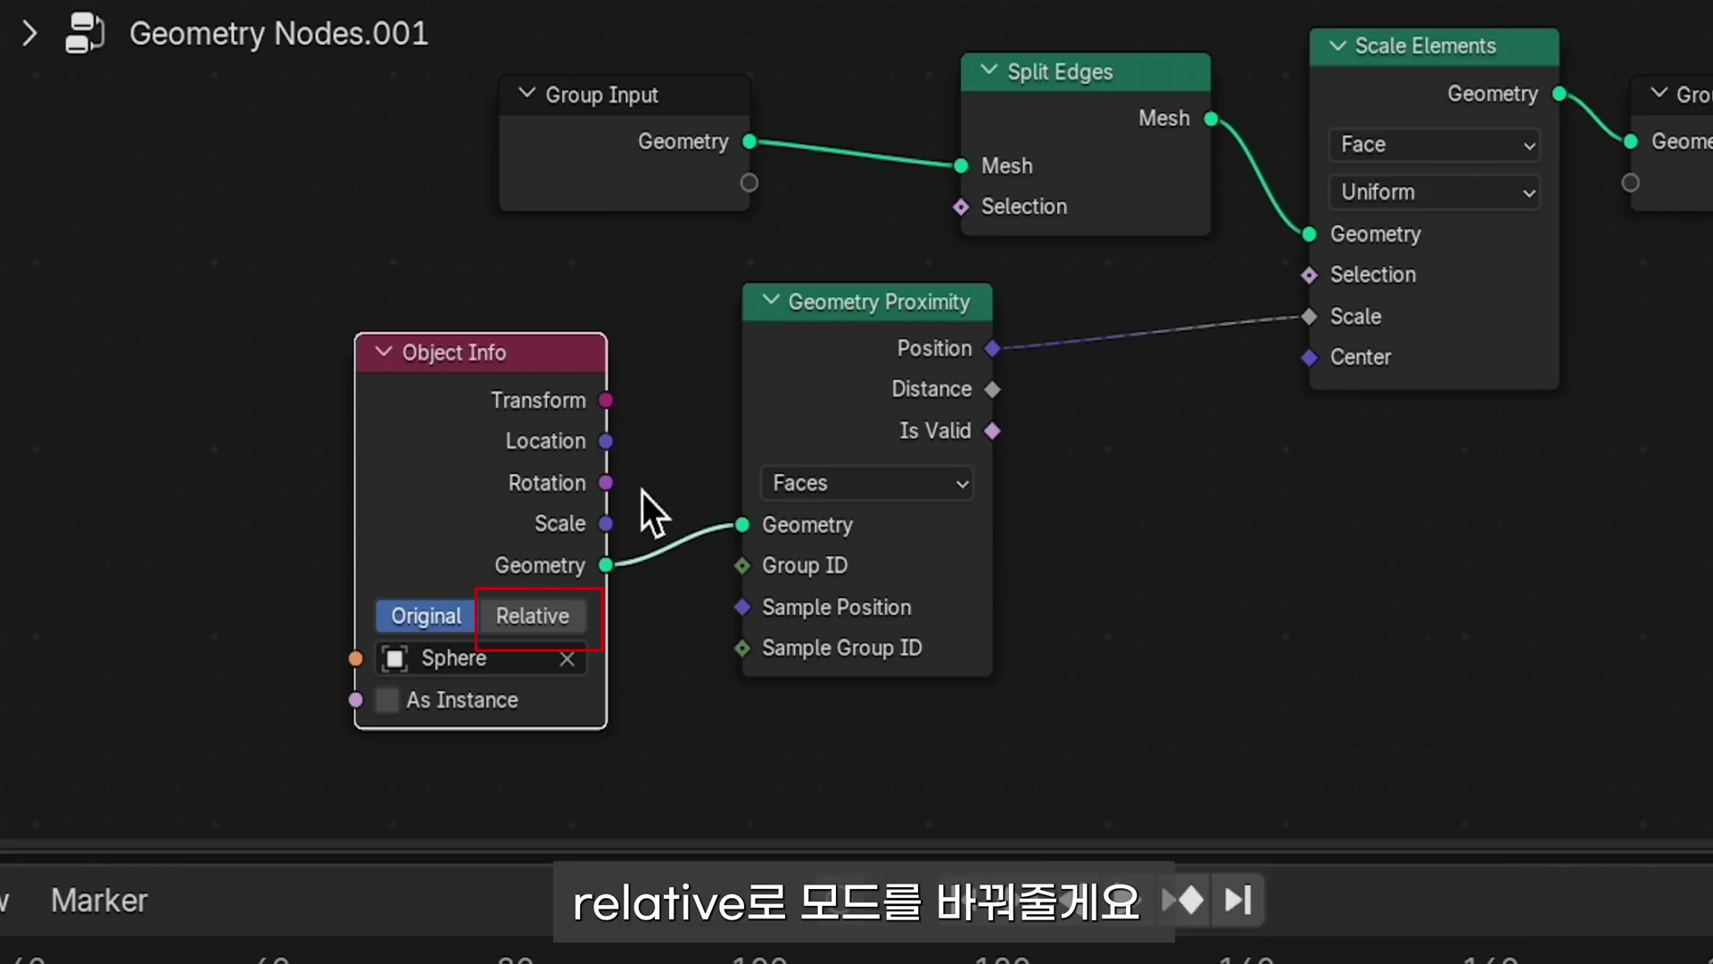
Switch the Sphere's Object Info to Relative and move the sphere around the tree.
{"action": "left_click", "coordinate": [540, 614]}
{"action": "key", "text": "g"}
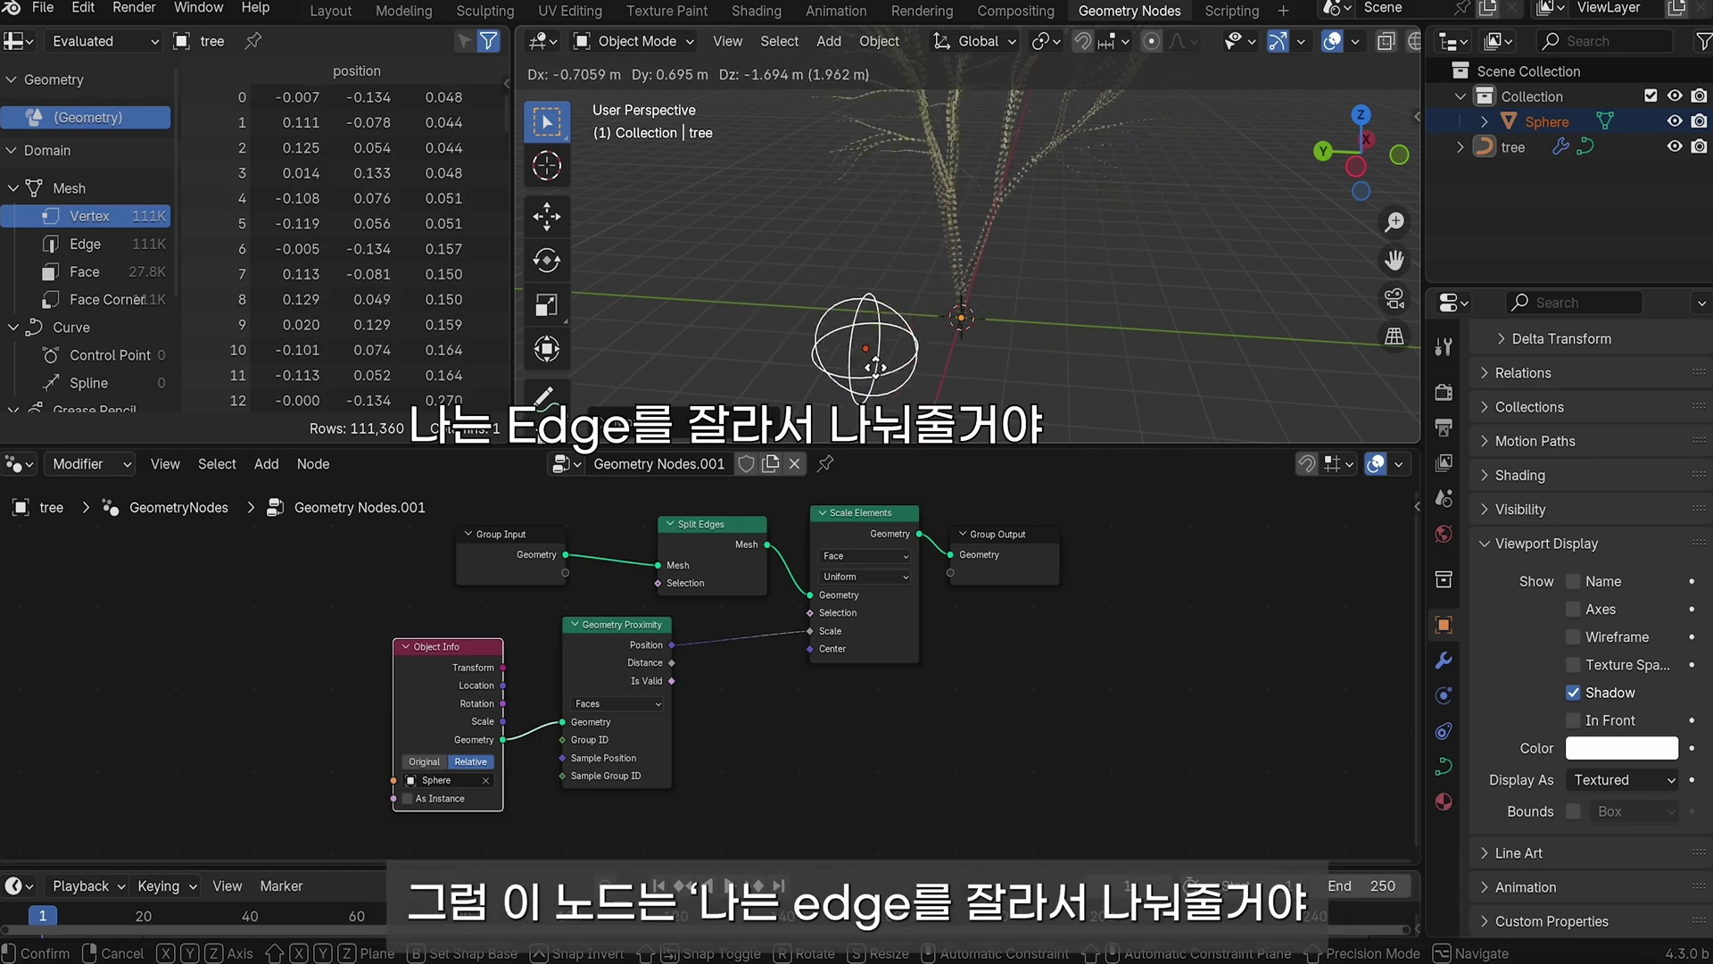
{"action": "left_click", "coordinate": [897, 402]}
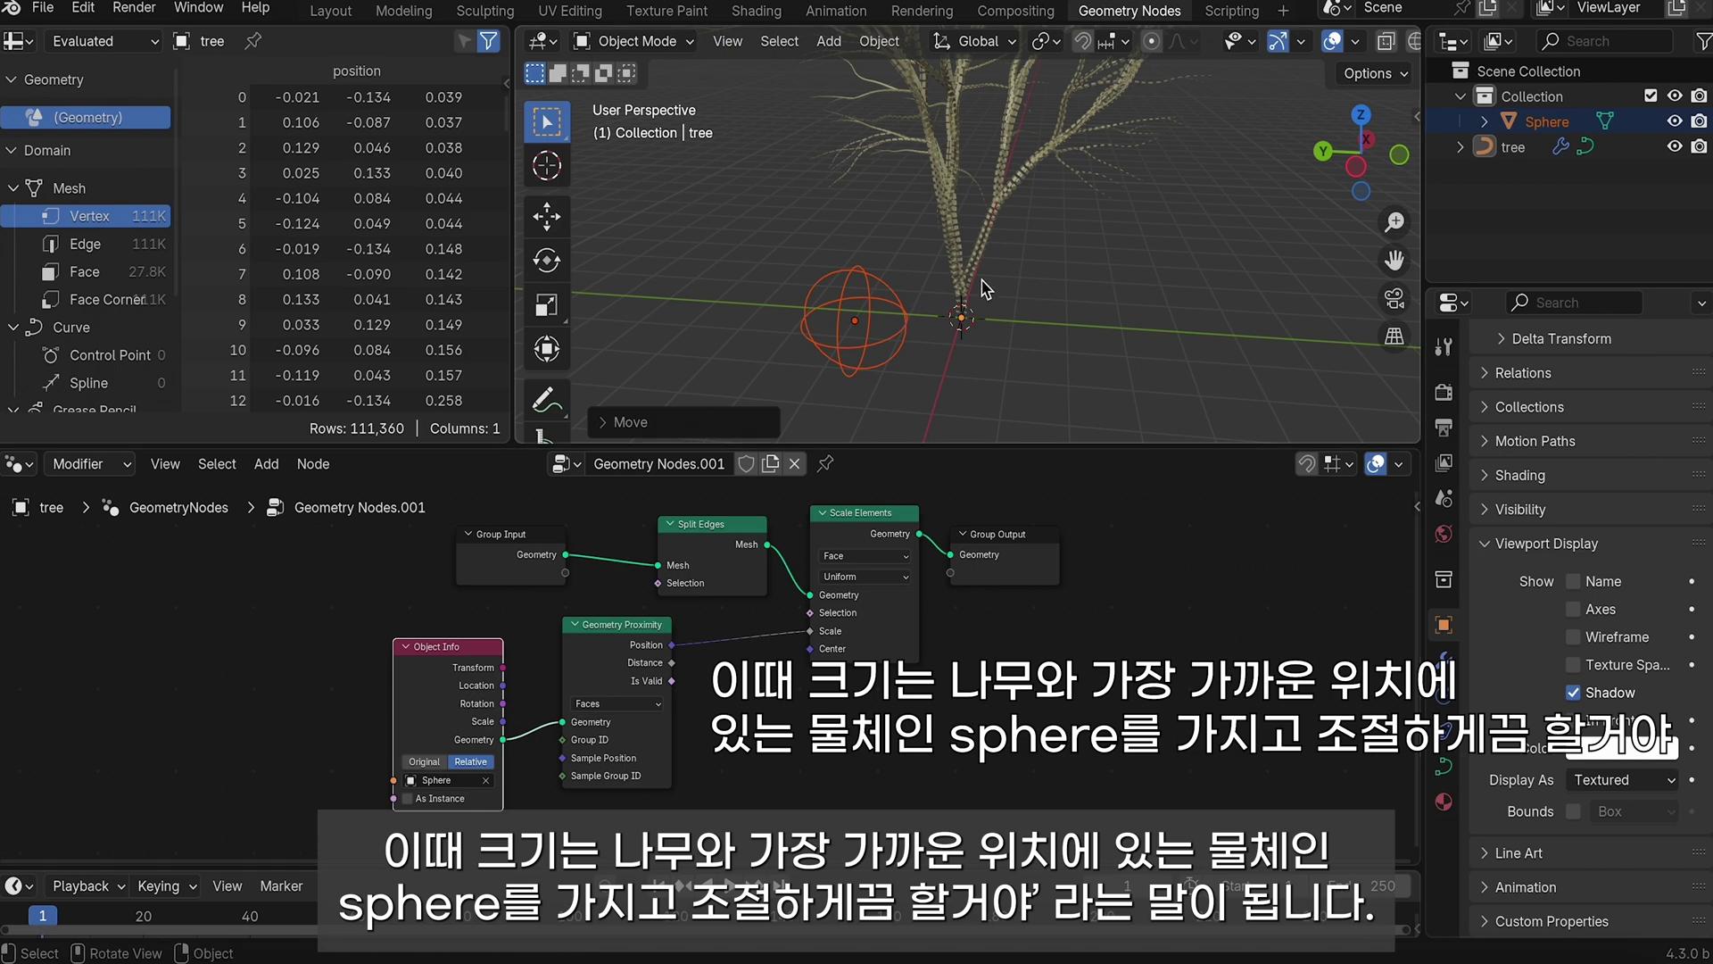
{"action": "key", "text": "g"}
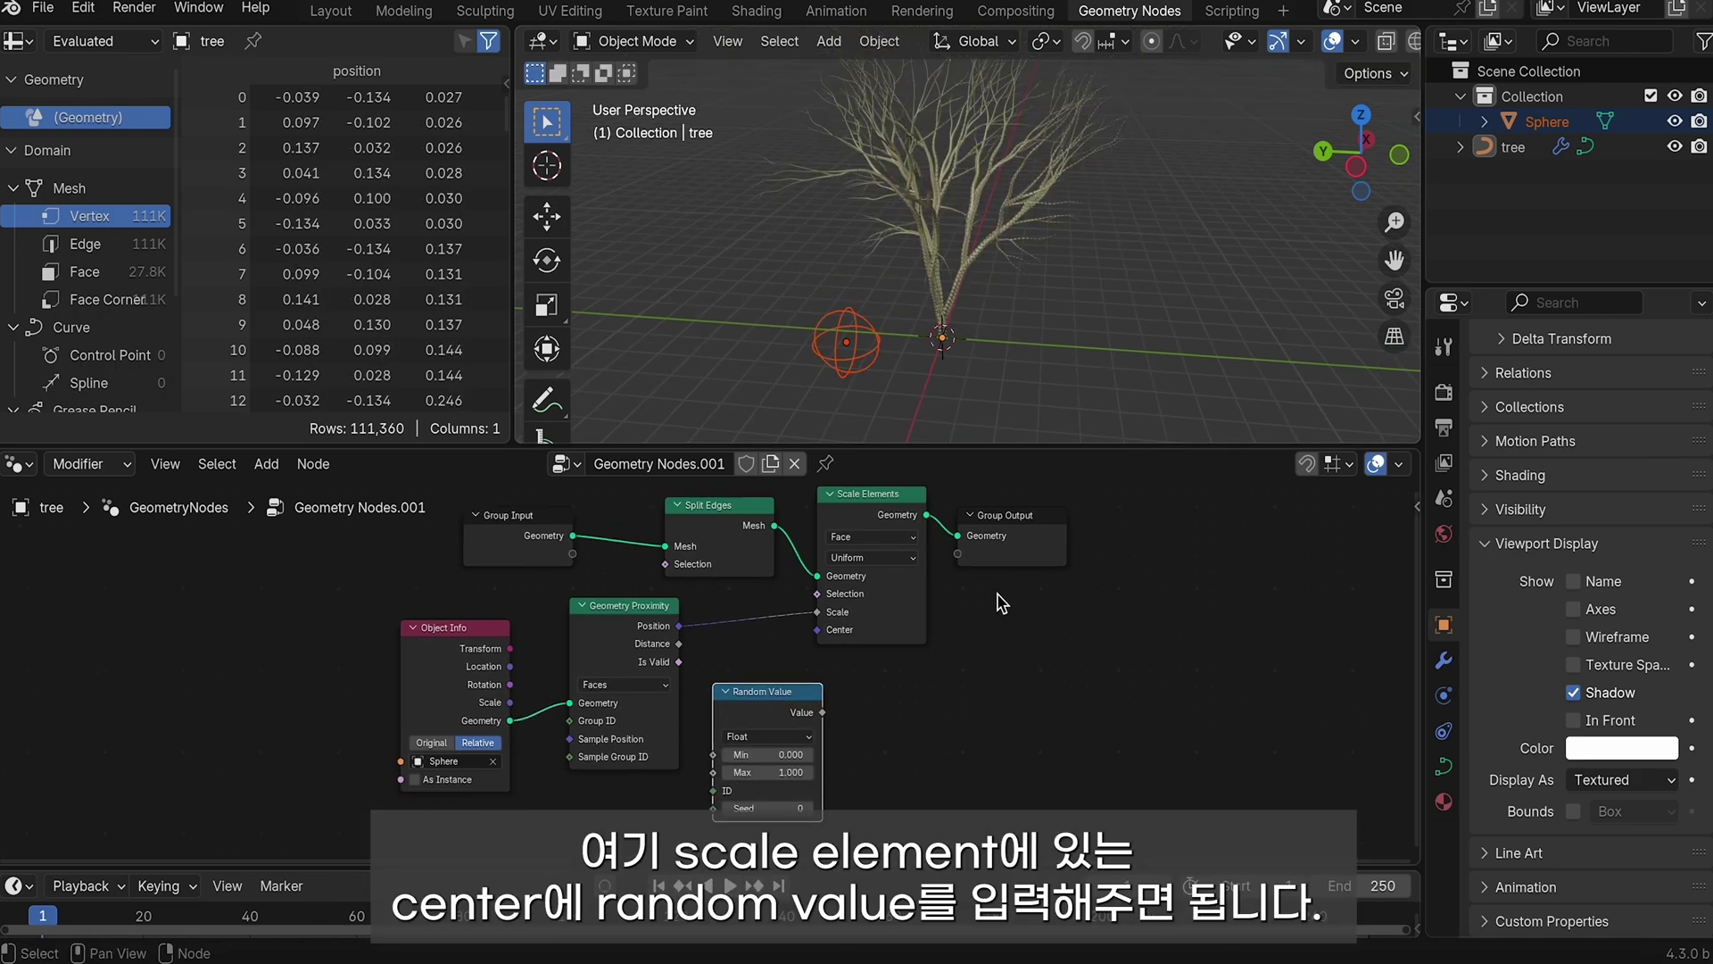
{"action": "mouse_move", "coordinate": [814, 720]}
{"action": "left_mouse_down"}
{"action": "mouse_move", "coordinate": [794, 687]}
{"action": "mouse_move", "coordinate": [822, 641]}
{"action": "left_mouse_up"}
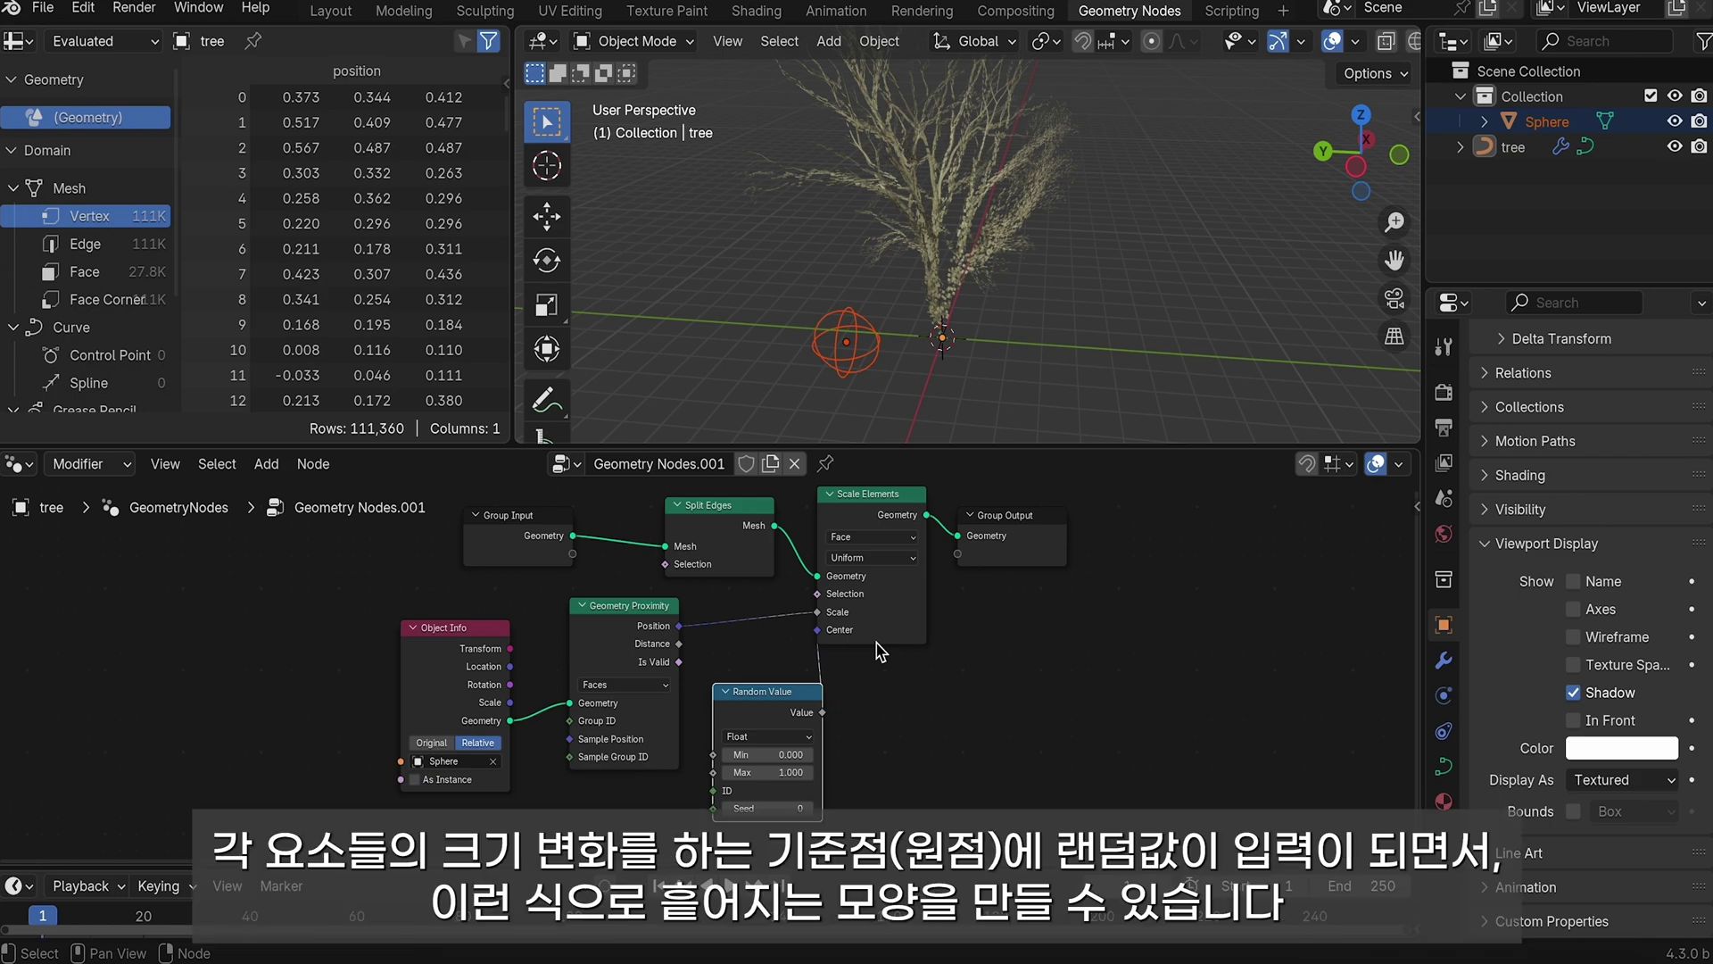
{"action": "left_click", "coordinate": [846, 342]}
{"action": "key", "text": "g"}
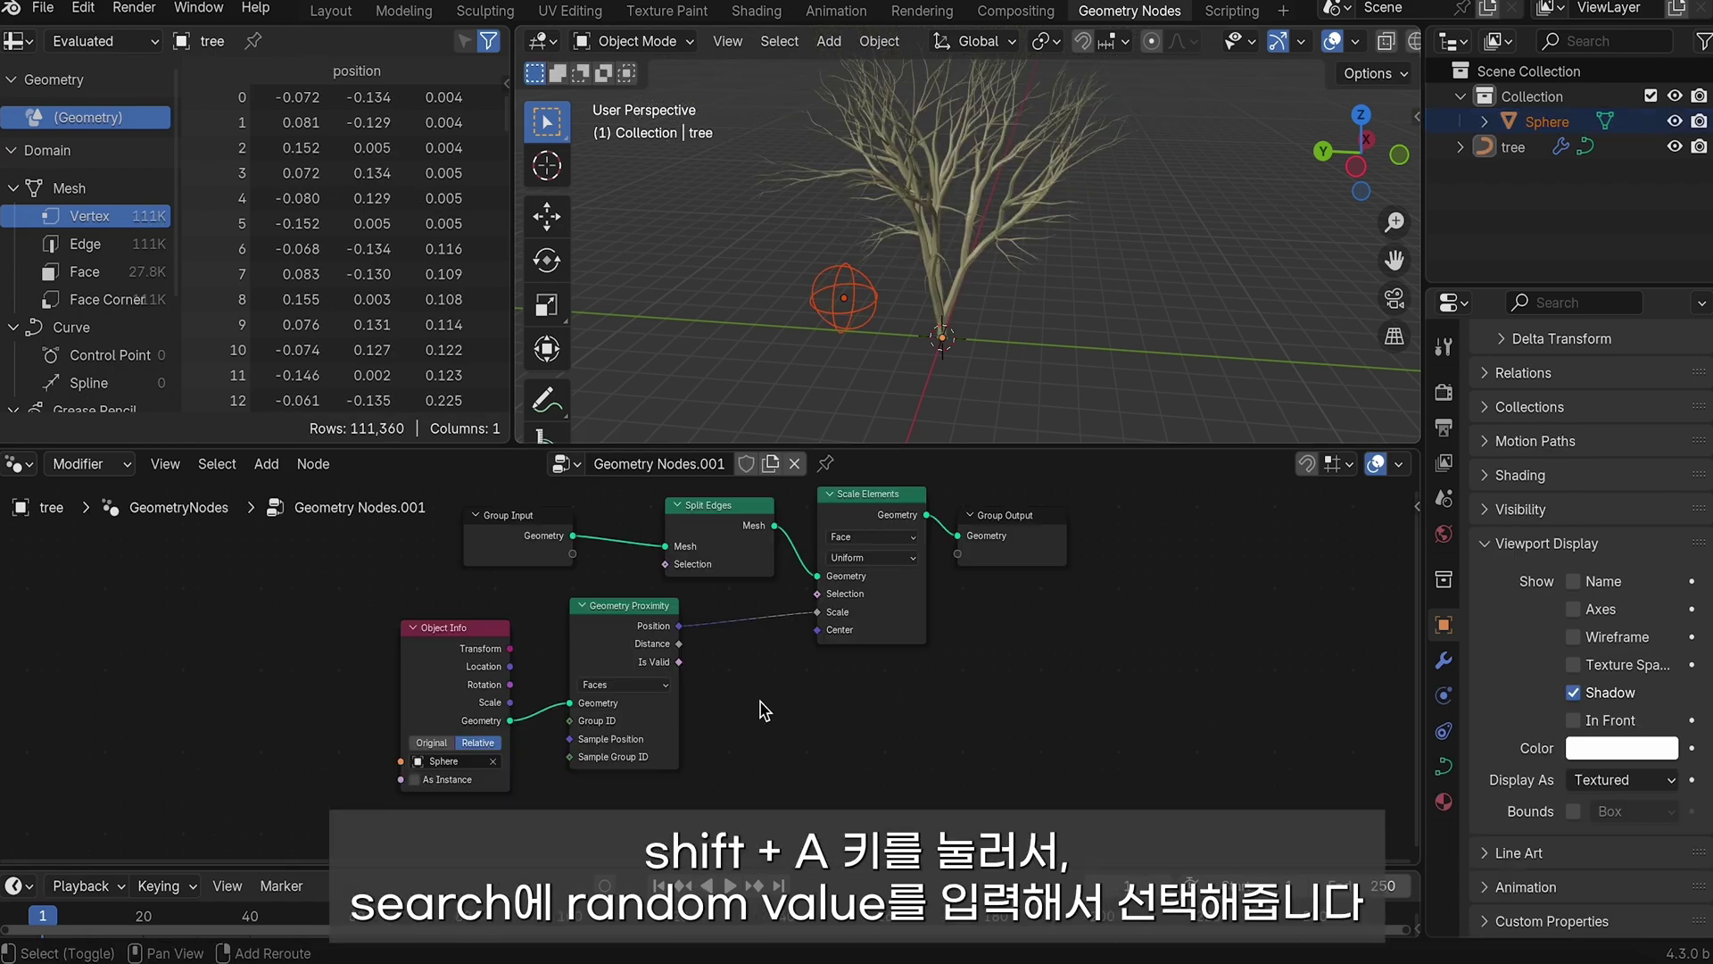
Add a Random Value node below Scale Elements, linking its Value to Center.
{"action": "key", "text": "shift+a"}
{"action": "left_click", "coordinate": [714, 452]}
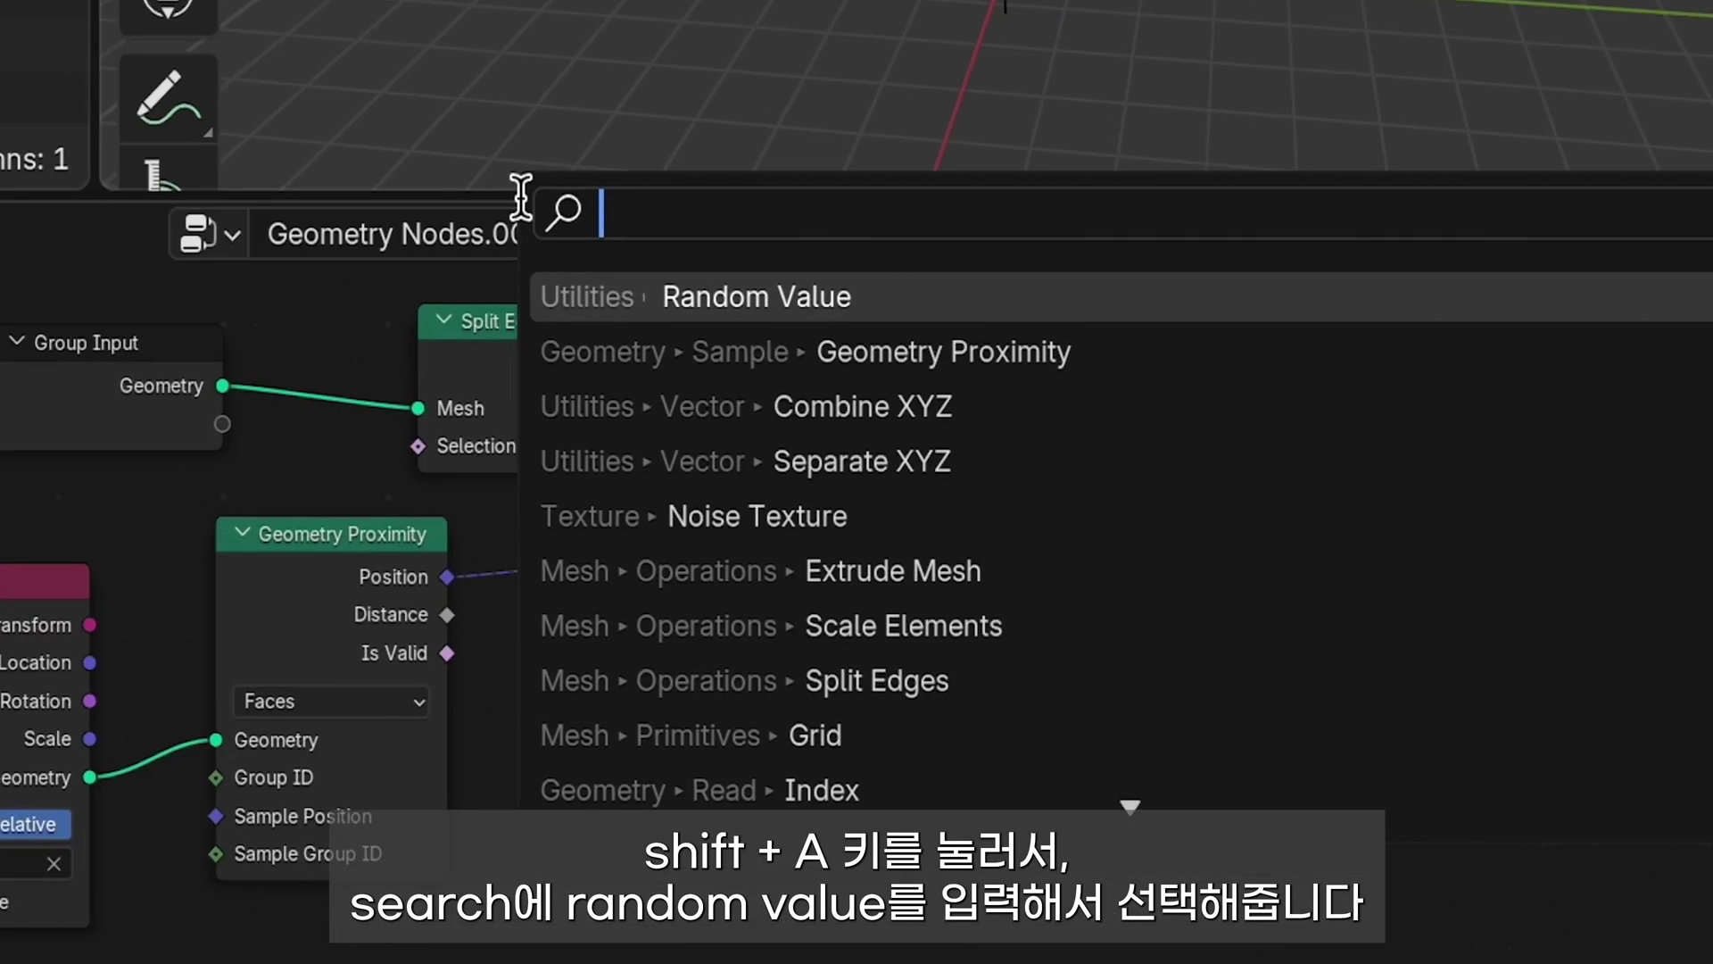
{"action": "type", "text": "r"}
{"action": "key", "text": "Return"}
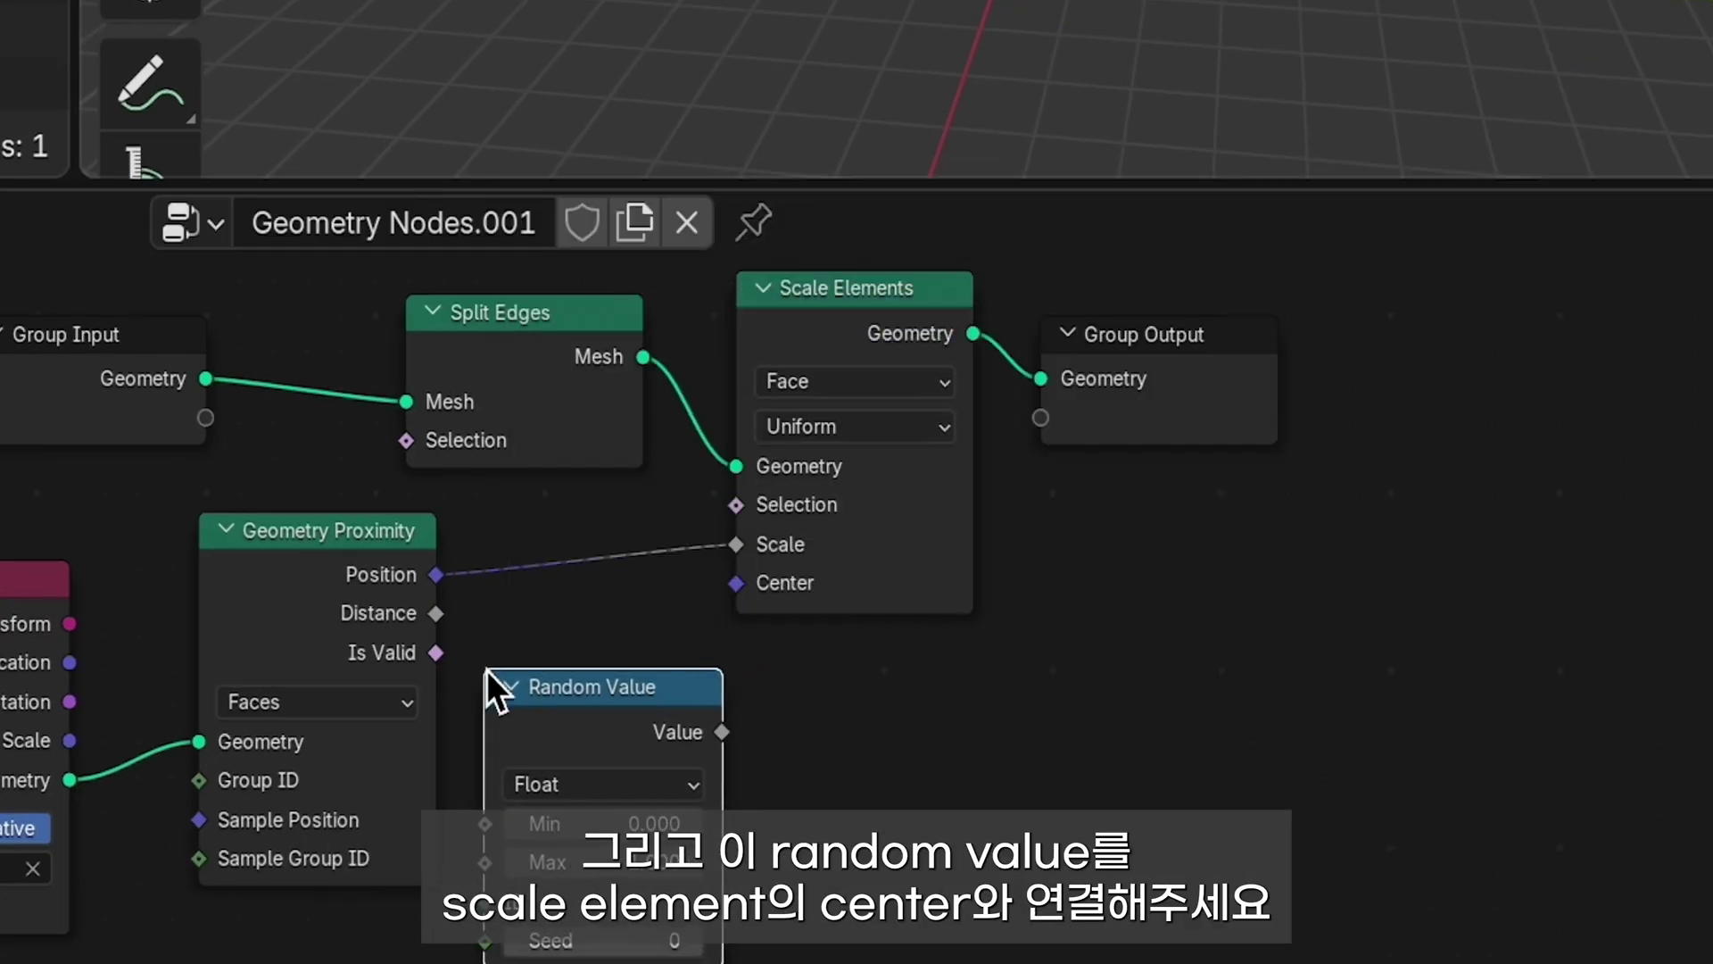
{"action": "left_click", "coordinate": [485, 671]}
{"action": "mouse_move", "coordinate": [925, 524]}
{"action": "left_mouse_down"}
{"action": "mouse_move", "coordinate": [919, 404]}
{"action": "mouse_move", "coordinate": [937, 394]}
{"action": "left_mouse_up"}
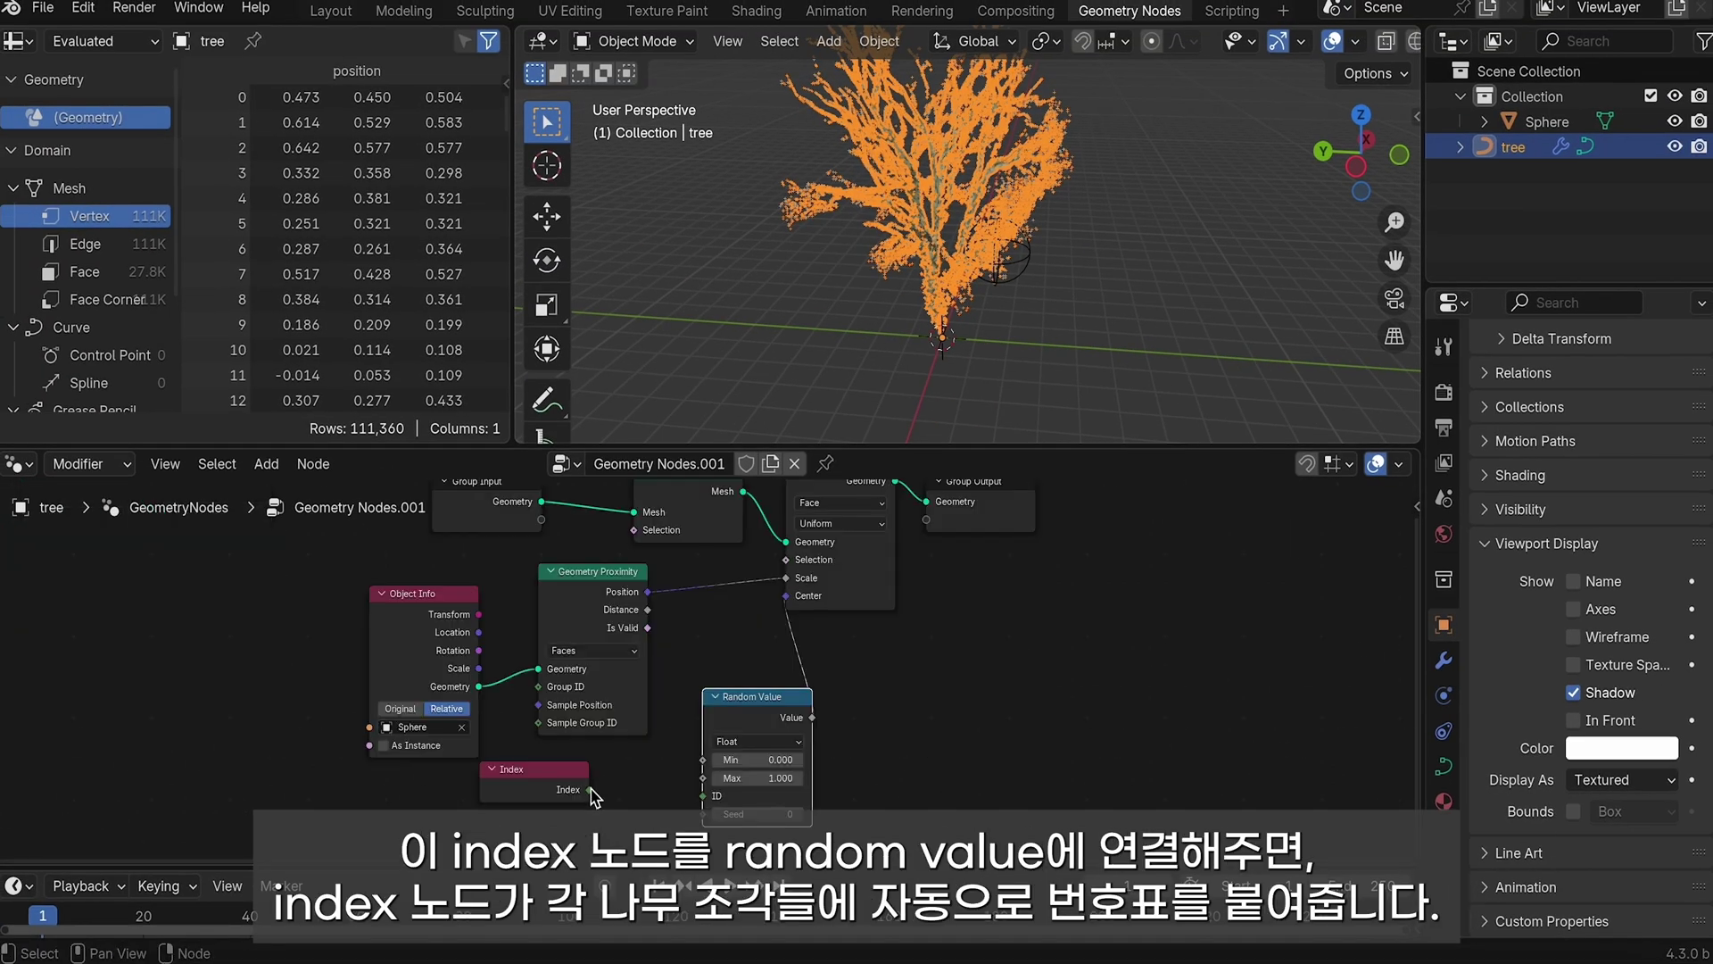
Preview the tree geometry in a Viewer and bring up the viewport shading options.
{"action": "left_click", "coordinate": [592, 792], "text": "ctrl+shift"}
{"action": "left_click_drag", "start_coordinate": [589, 502], "coordinate": [720, 744]}
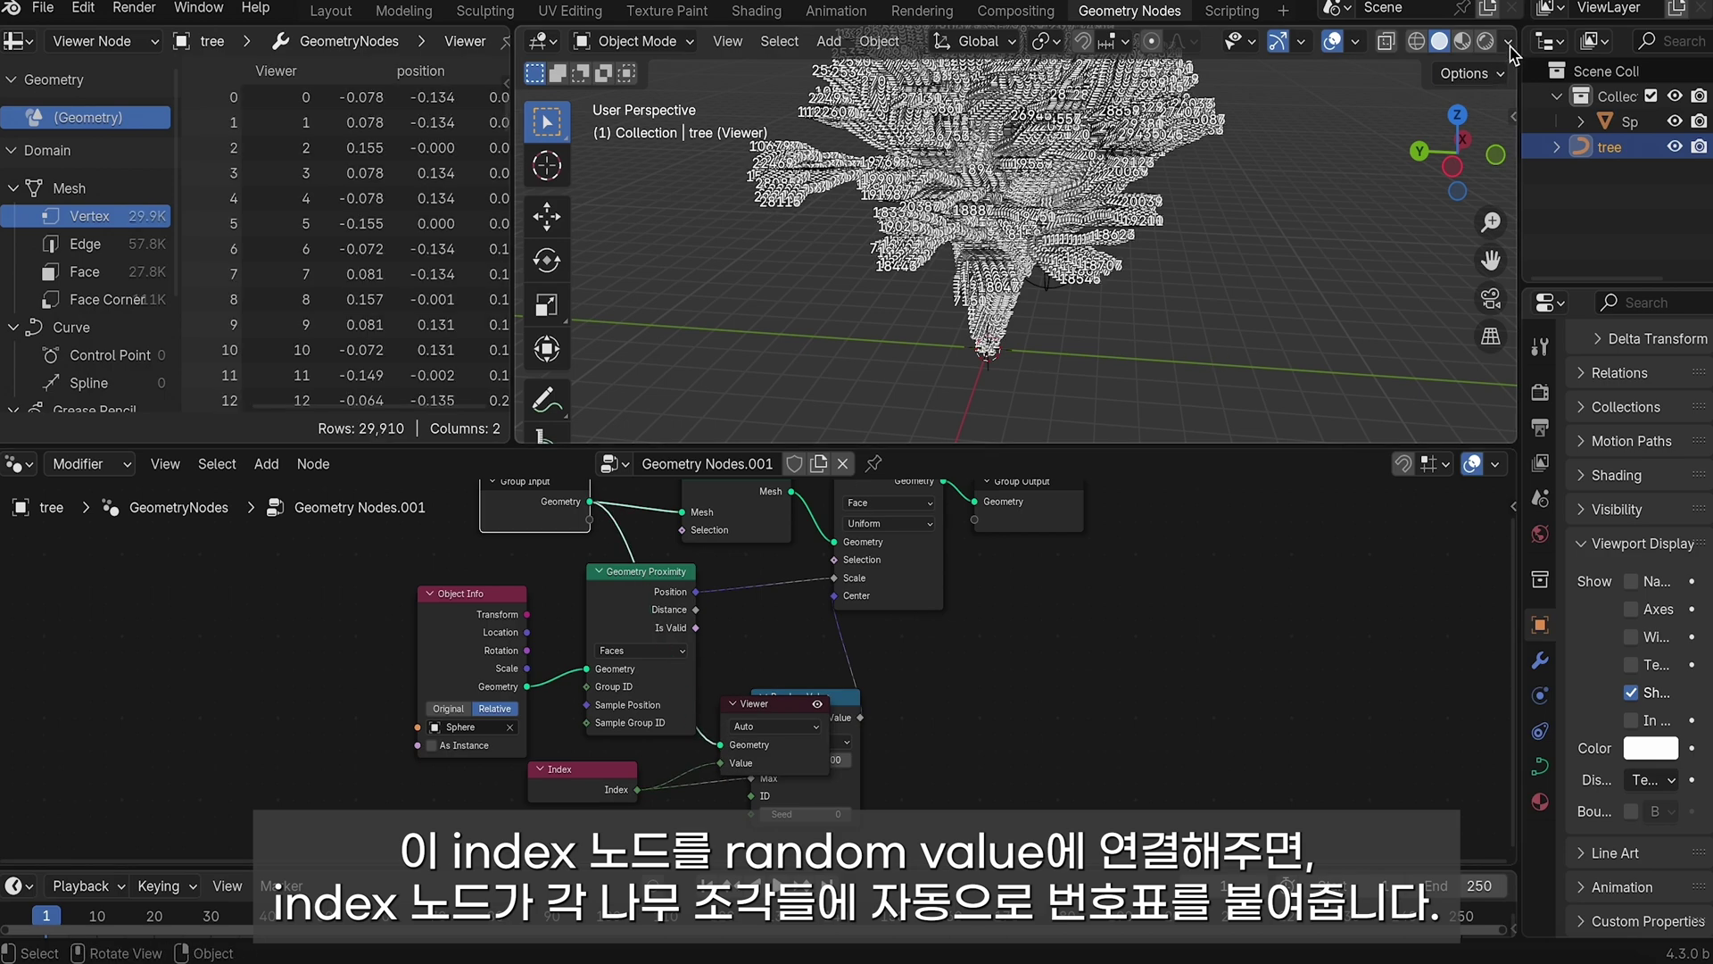
{"action": "left_click", "coordinate": [1509, 44]}
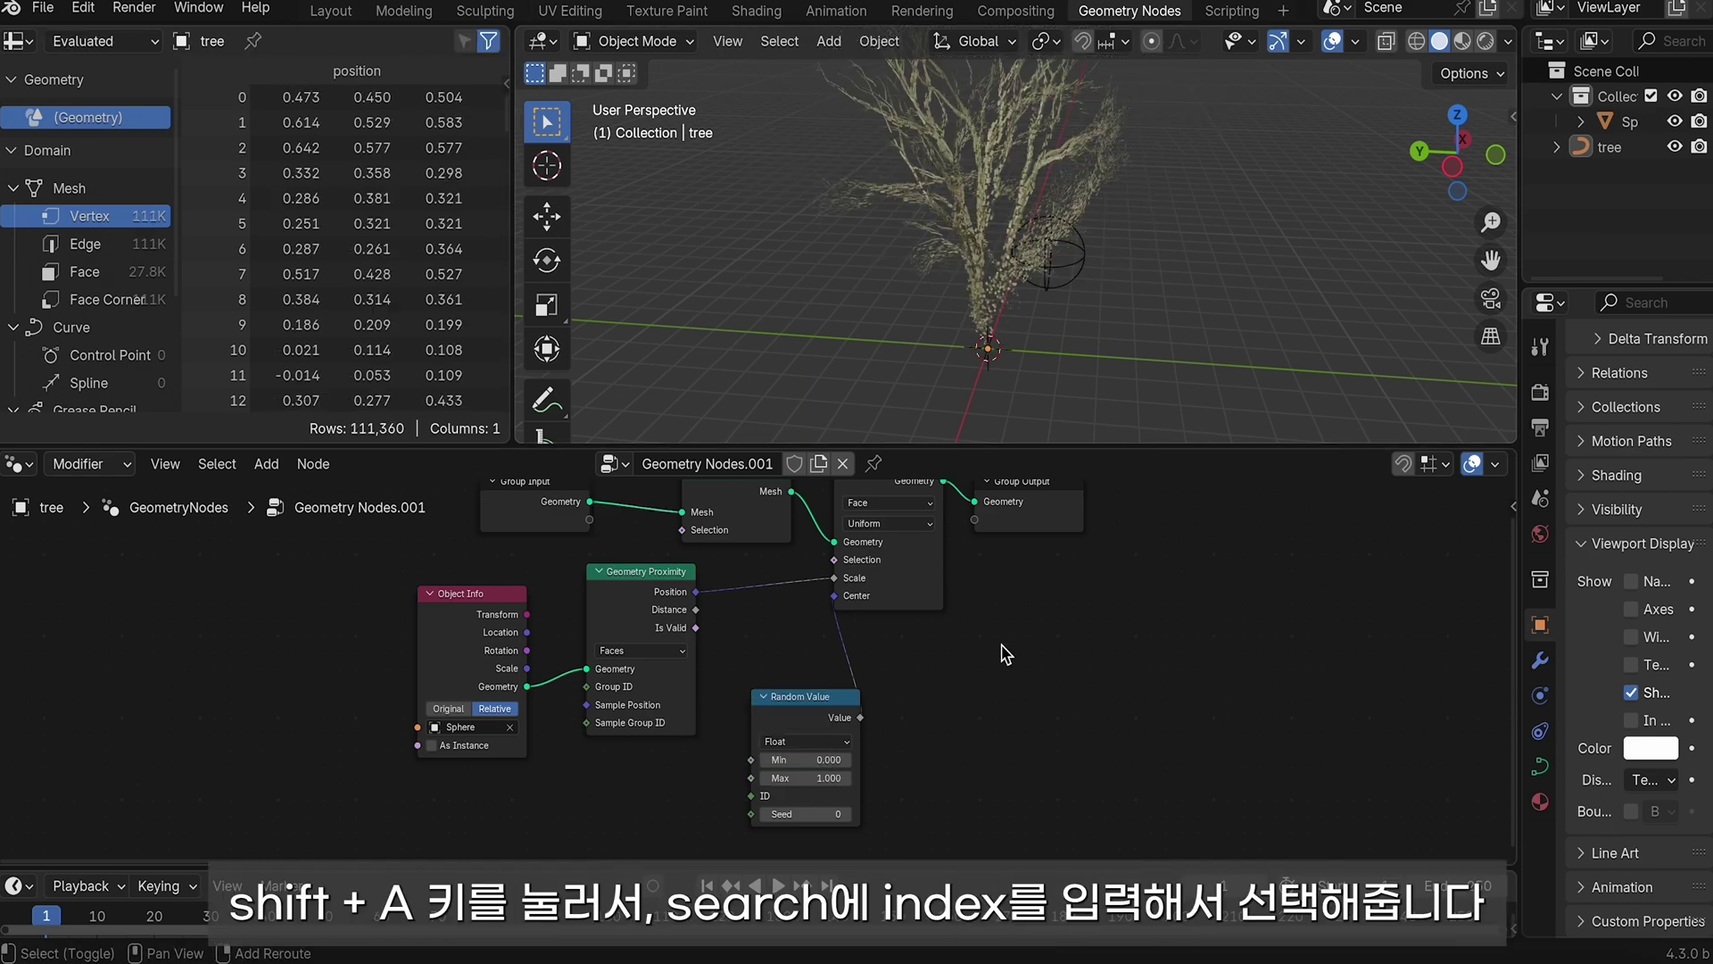
Add an Index node and connect it to Random Value's Max input.
{"action": "key", "text": "shift+a"}
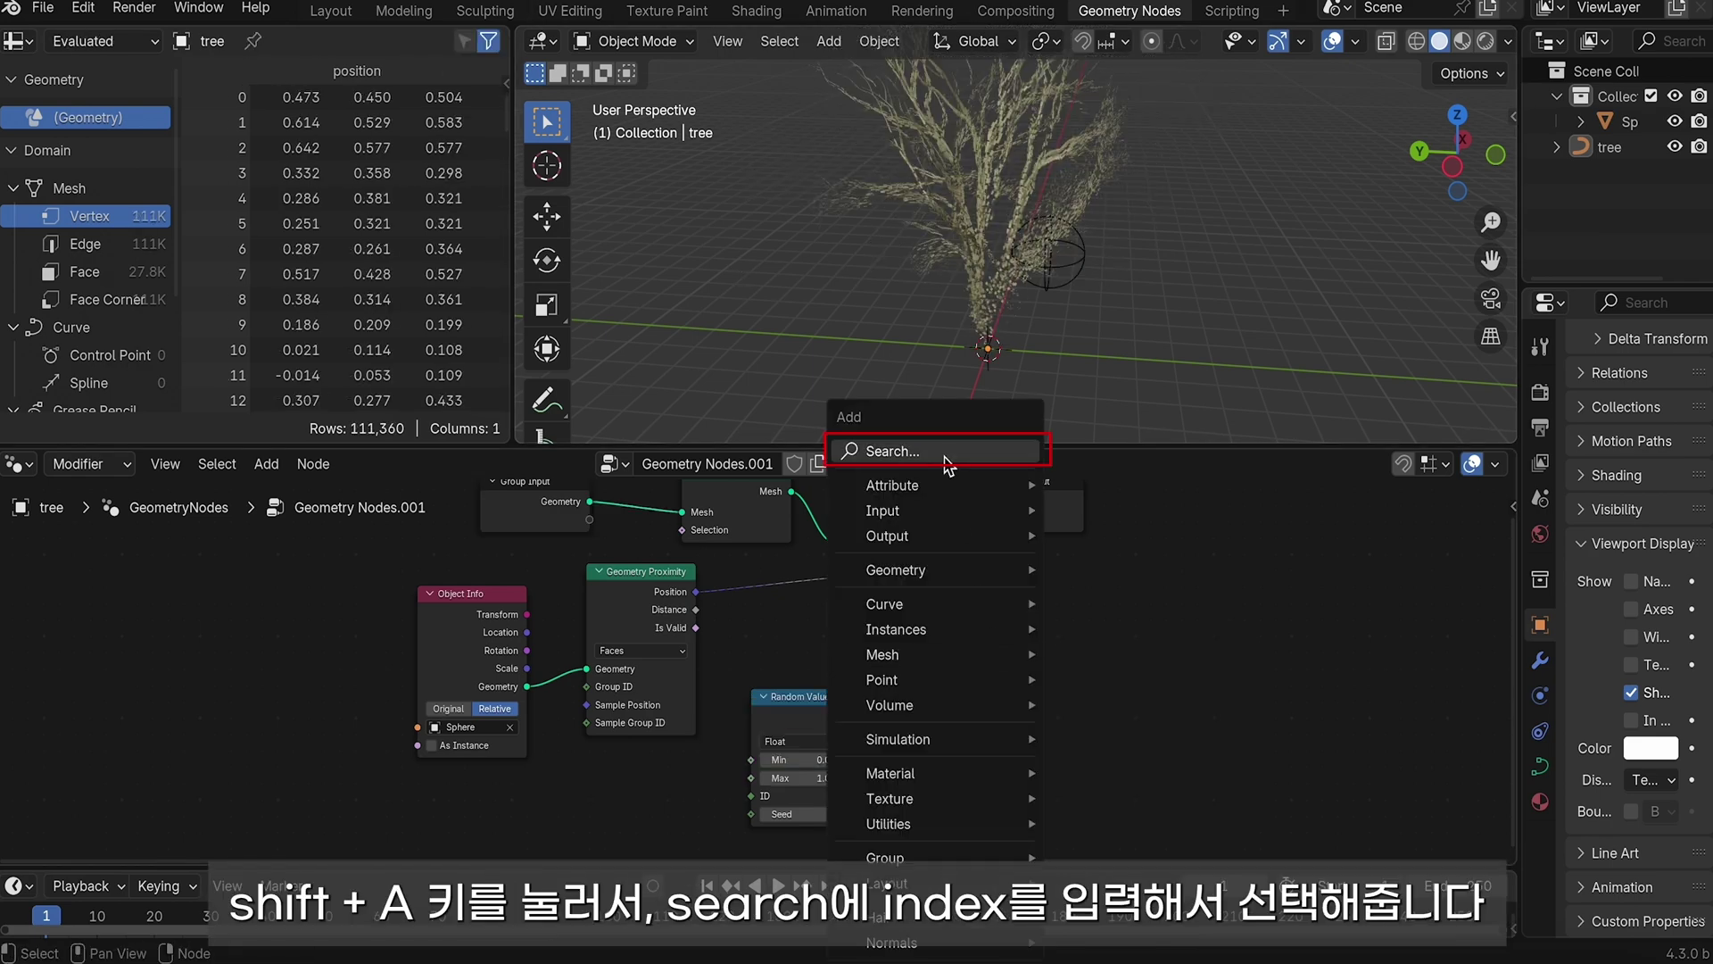
{"action": "left_click", "coordinate": [919, 452]}
{"action": "type", "text": "inde"}
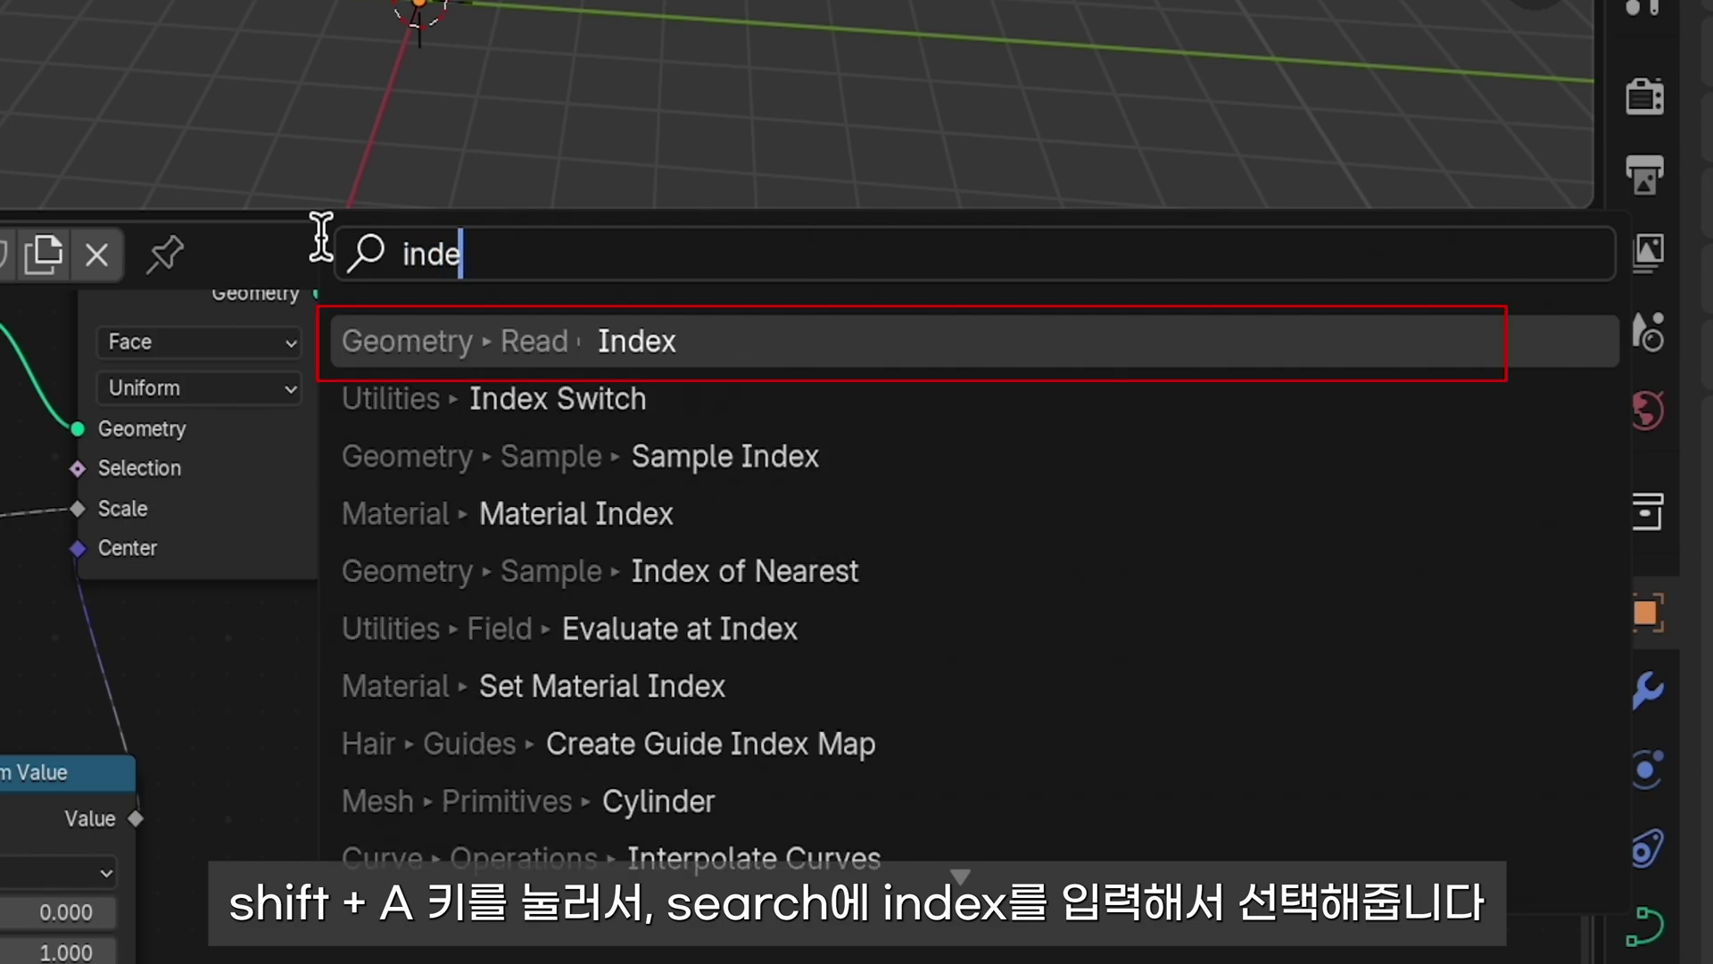
{"action": "type", "text": "x"}
{"action": "left_click", "coordinate": [737, 343]}
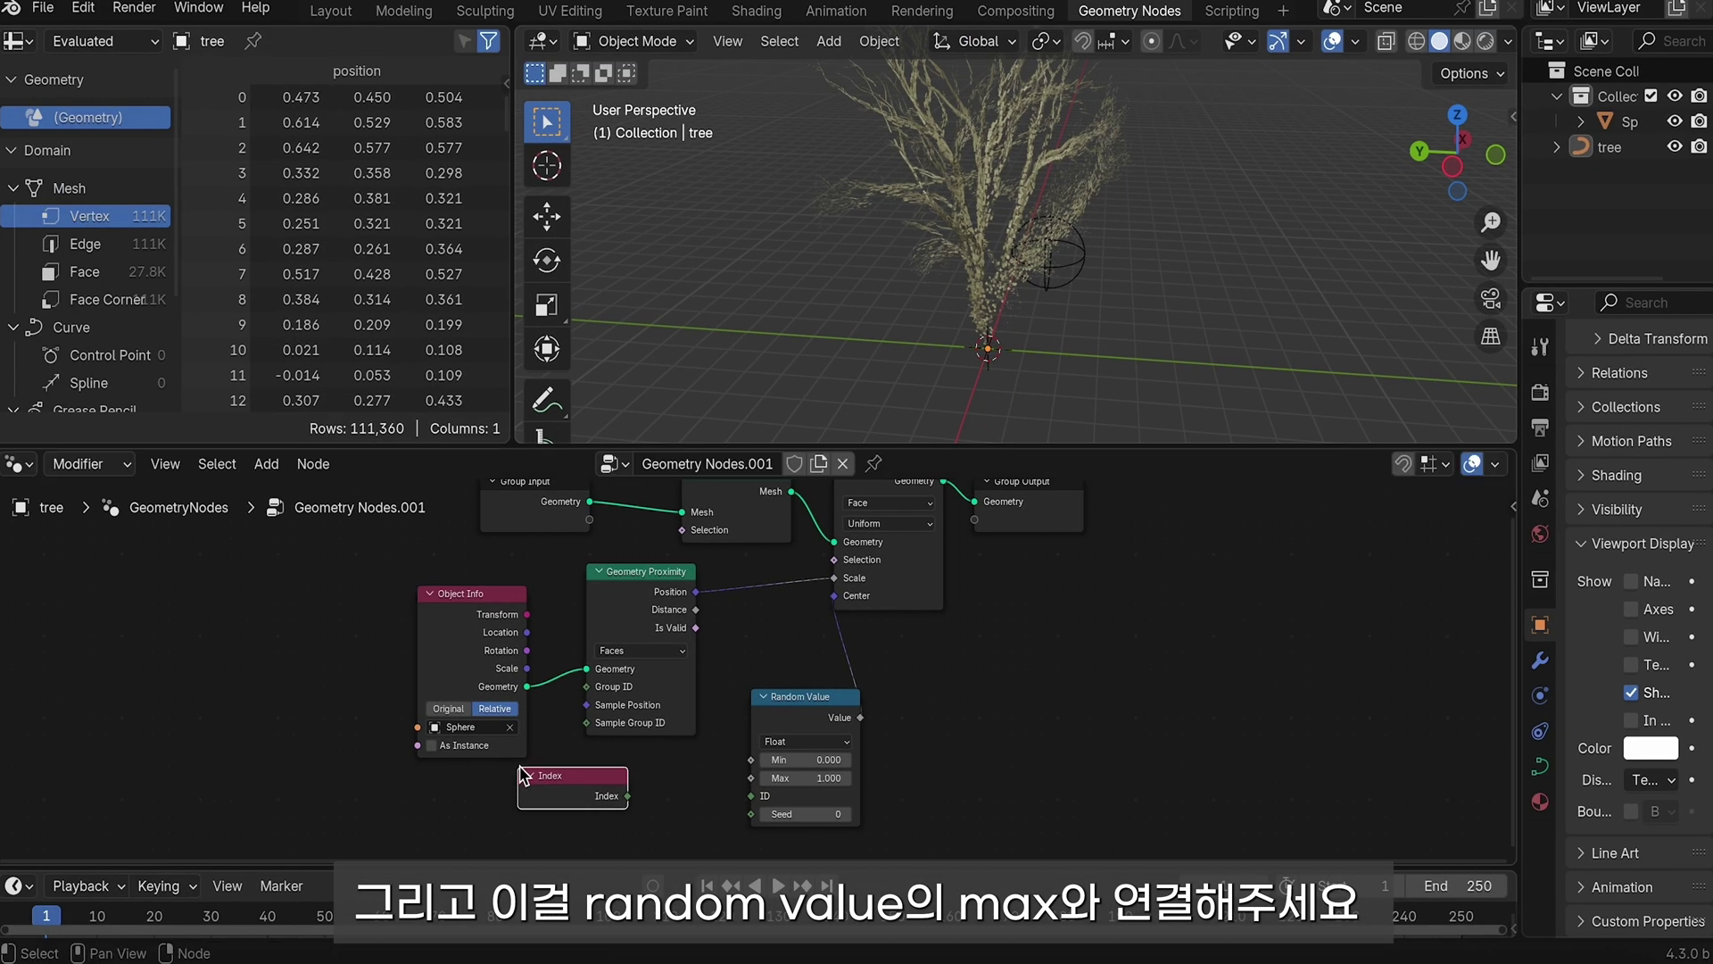
{"action": "left_click_drag", "start_coordinate": [629, 796], "coordinate": [753, 778]}
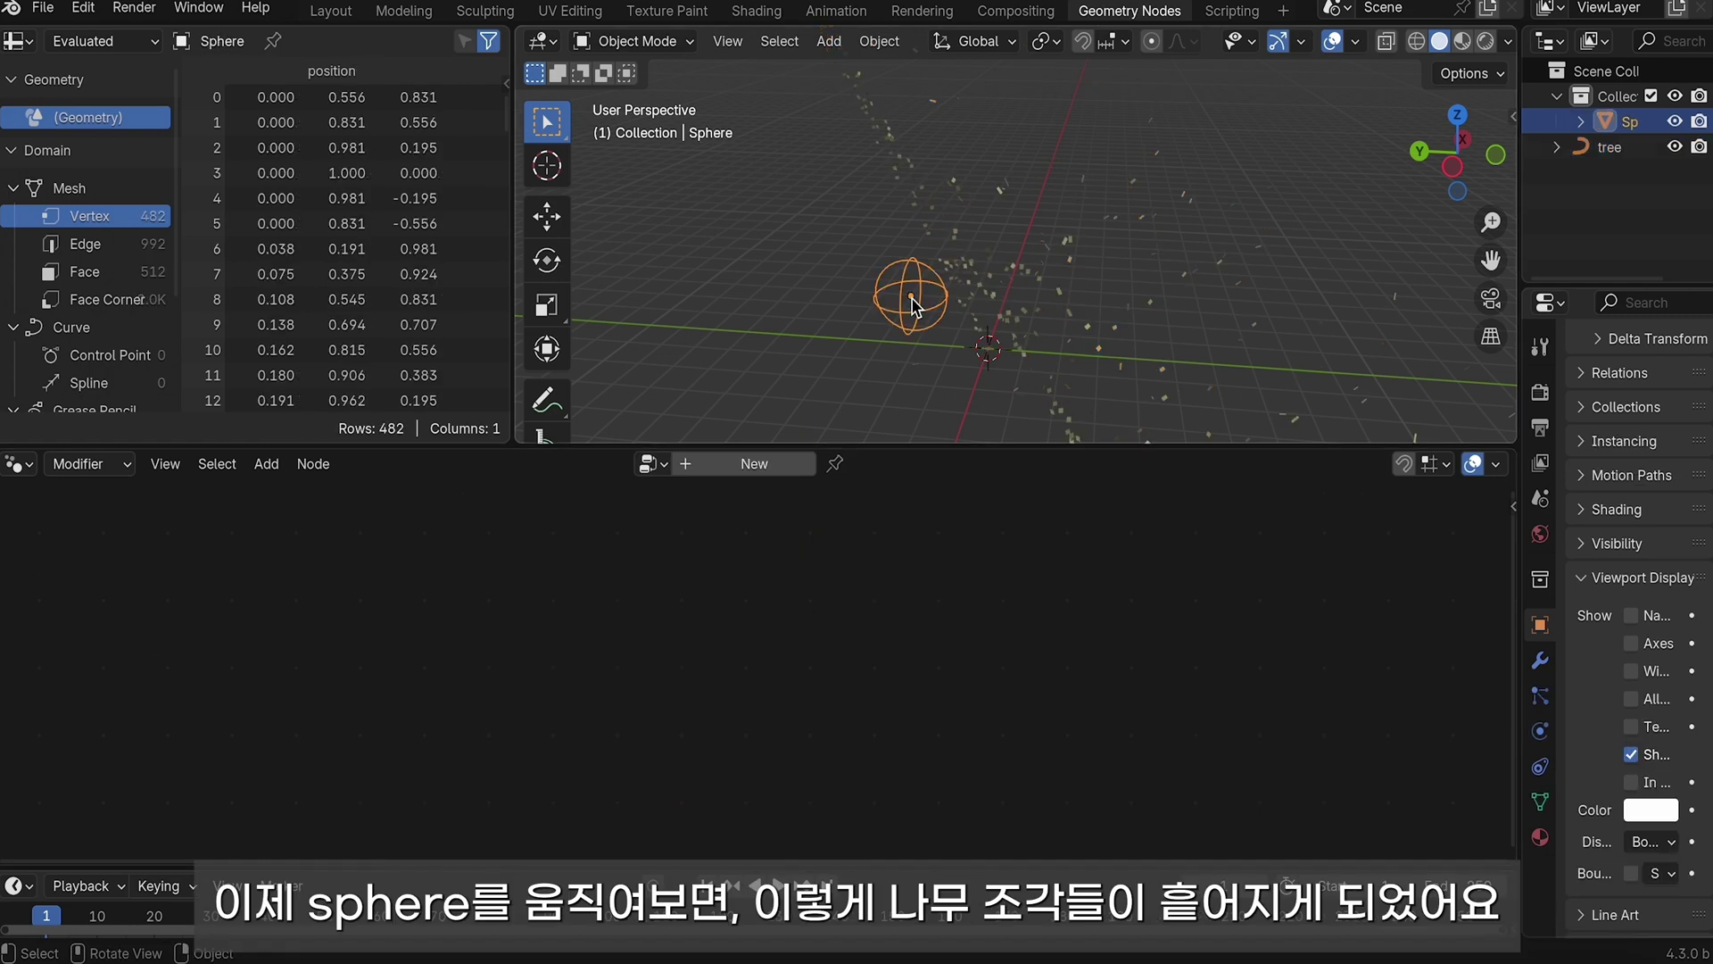
Move the sphere through the tree to watch the pieces scatter.
{"action": "key", "text": "g"}
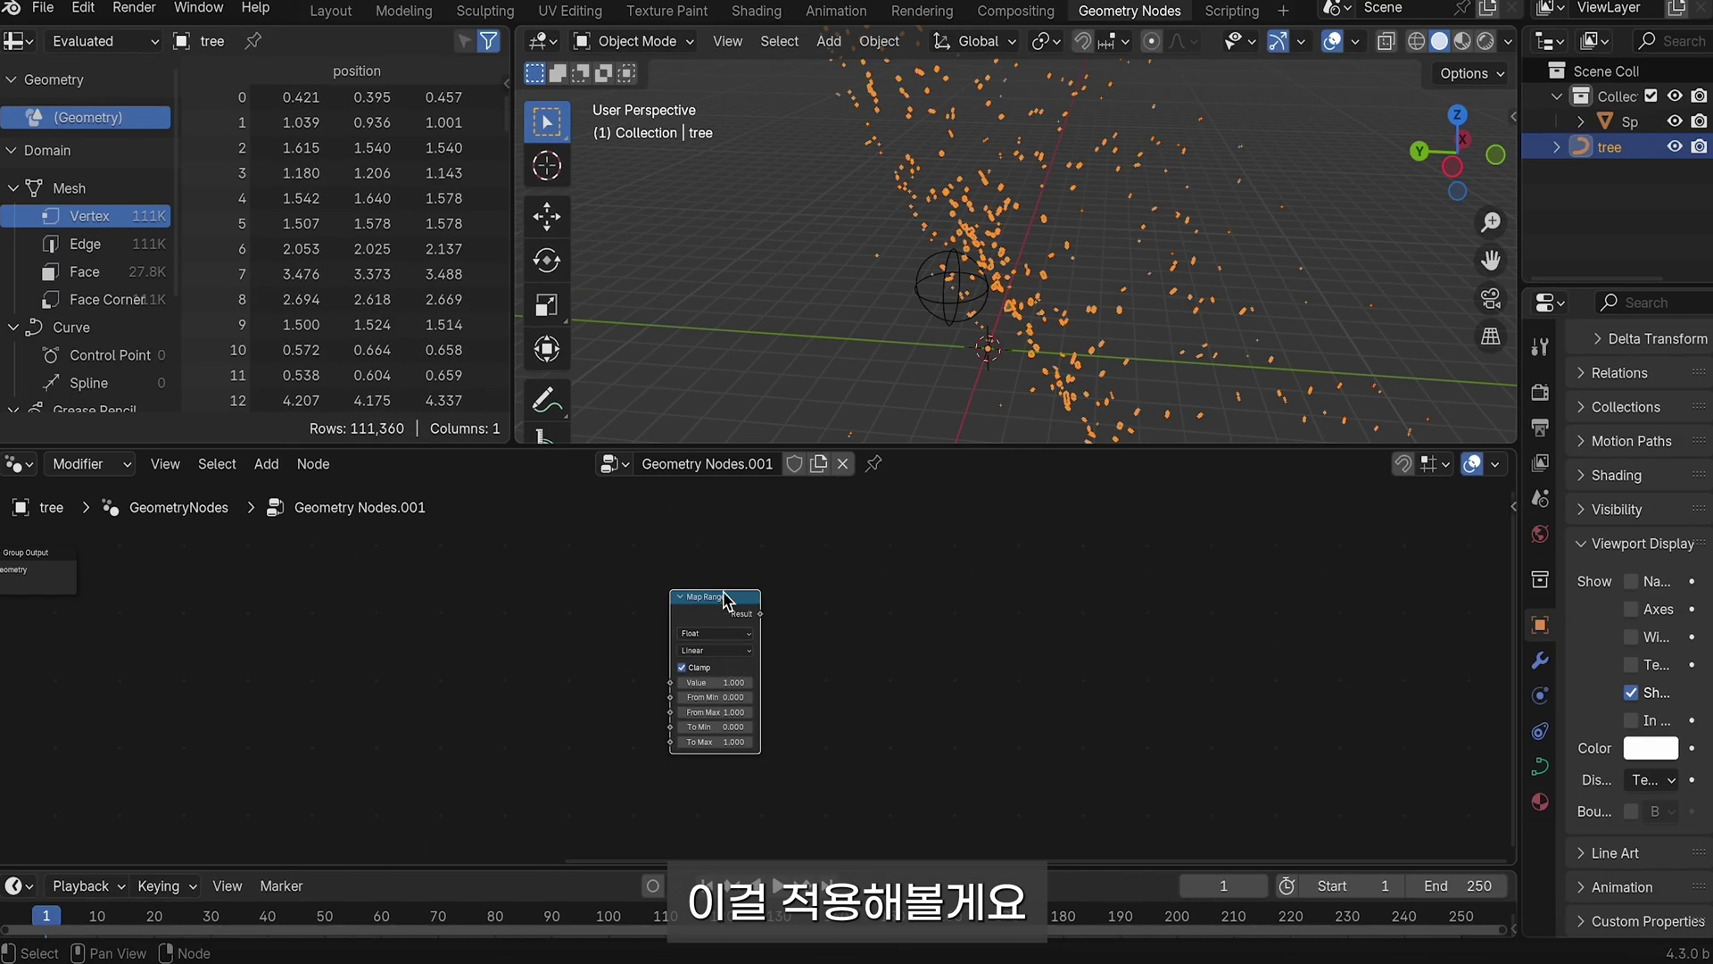
Insert a Map Range node between Geometry Proximity and Scale Elements, then move the sphere.
{"action": "key", "text": "shift+a"}
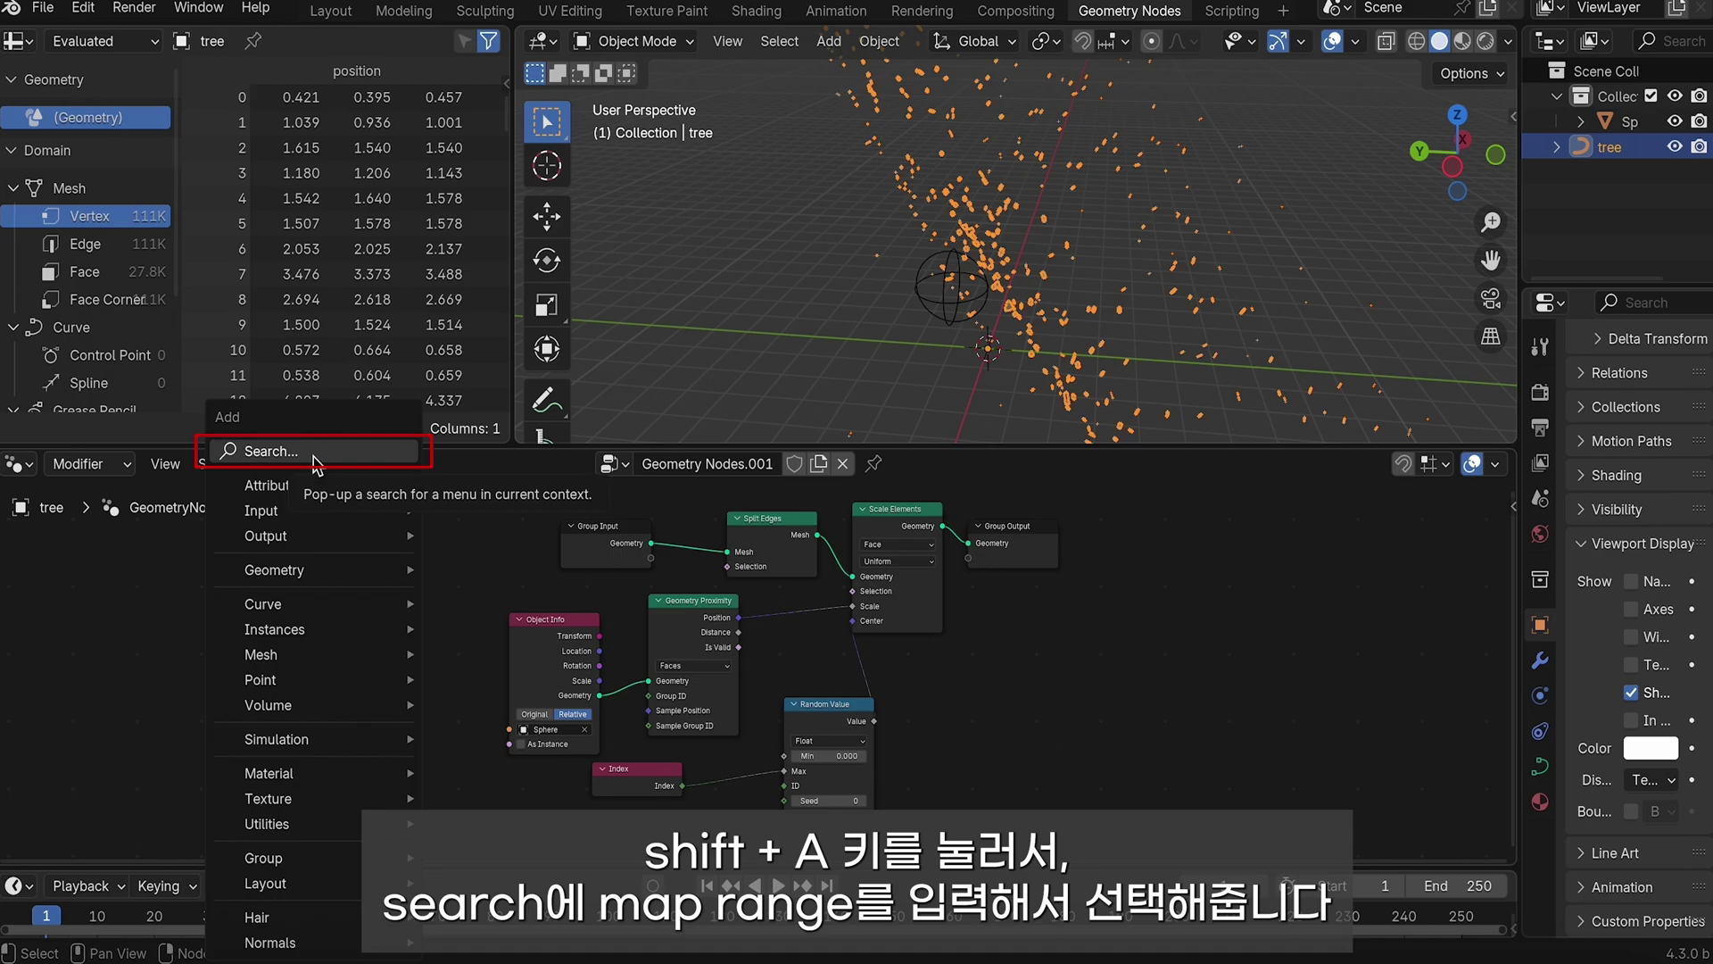
{"action": "left_click", "coordinate": [314, 462]}
{"action": "type", "text": "map ran"}
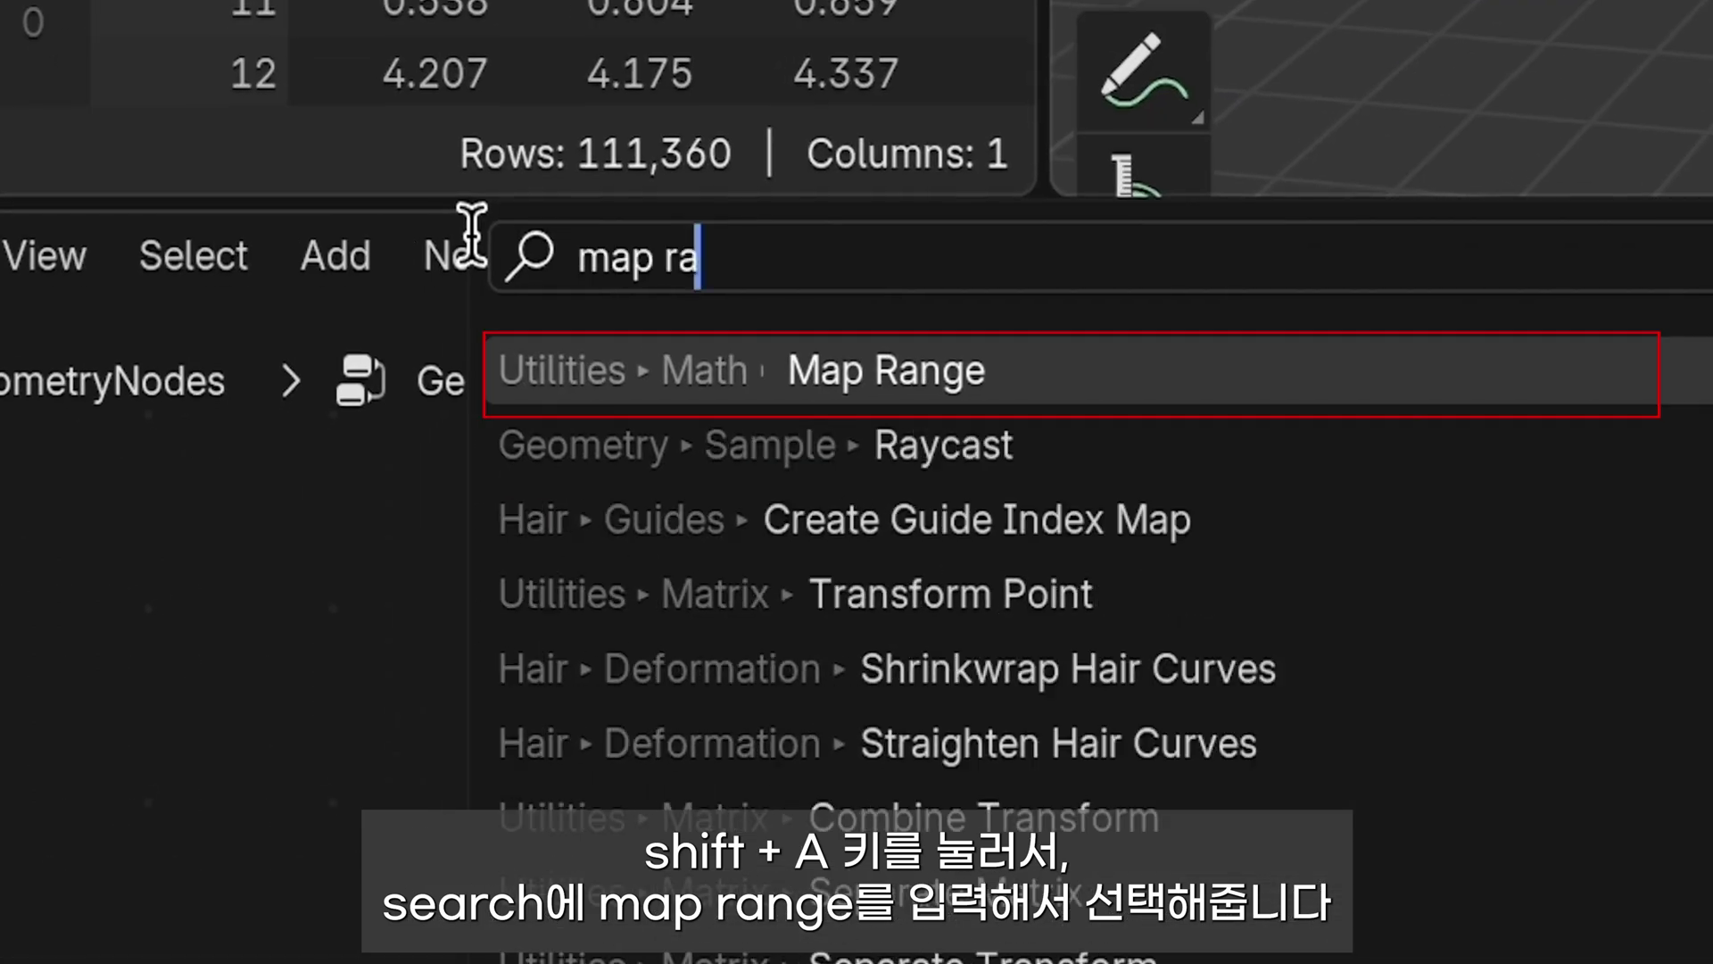
{"action": "left_click", "coordinate": [844, 366]}
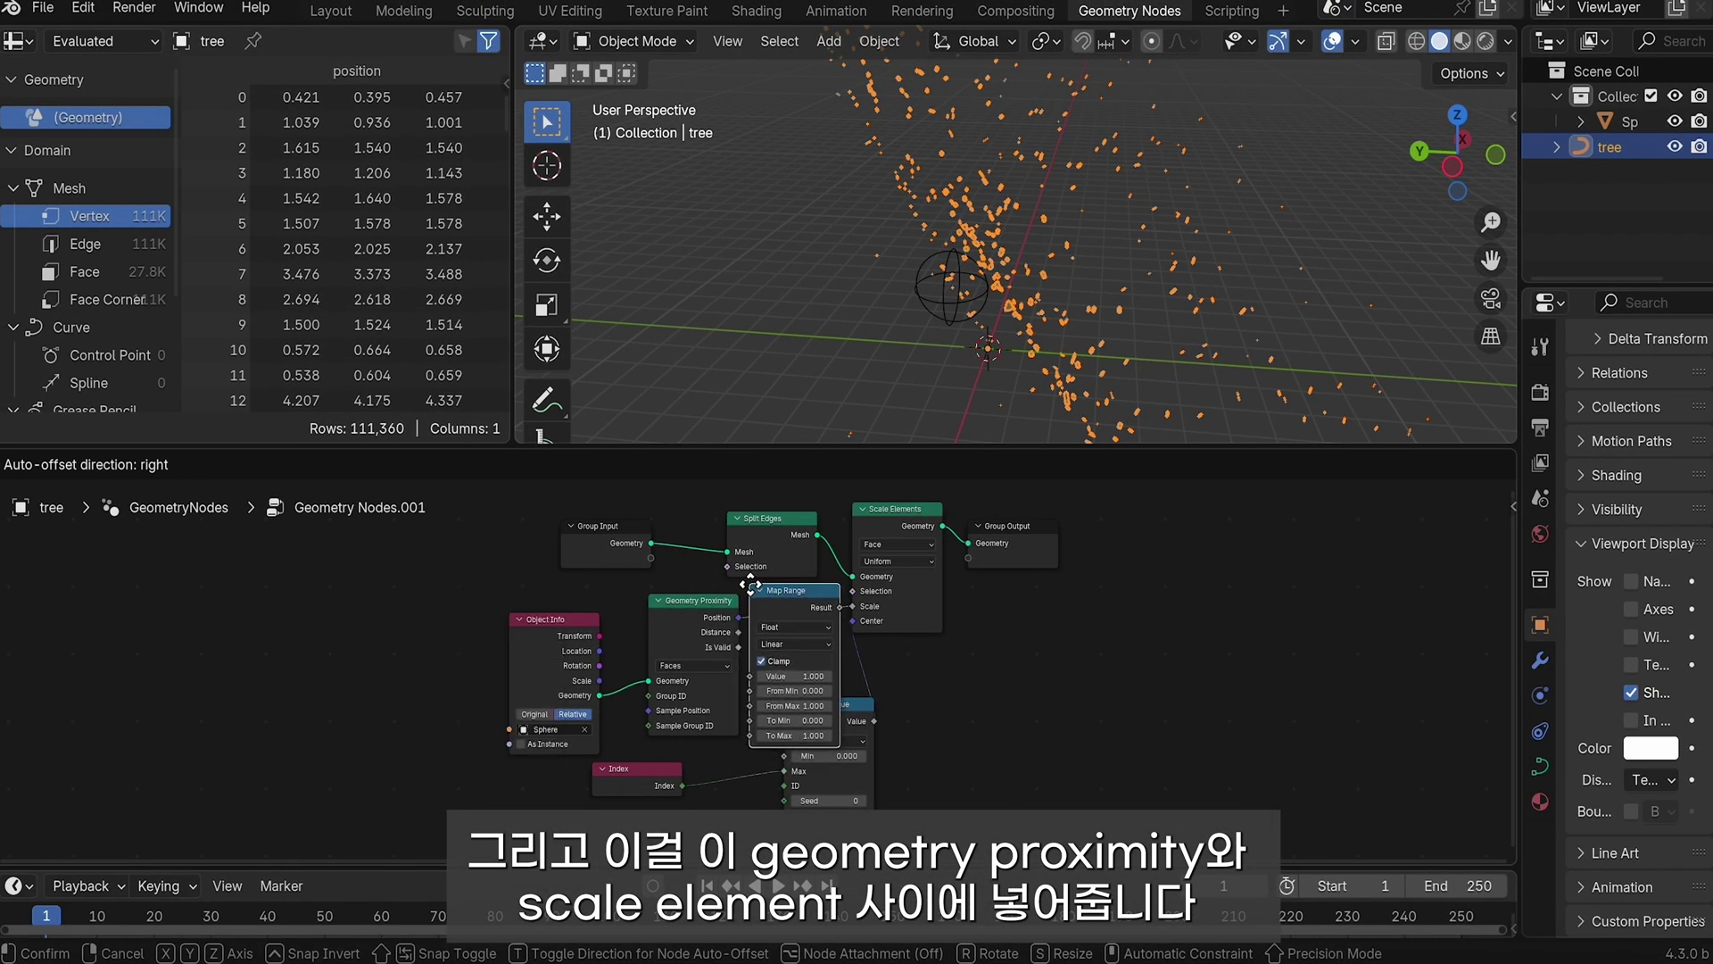
{"action": "left_click", "coordinate": [750, 584]}
{"action": "left_click", "coordinate": [946, 311]}
{"action": "key", "text": "g"}
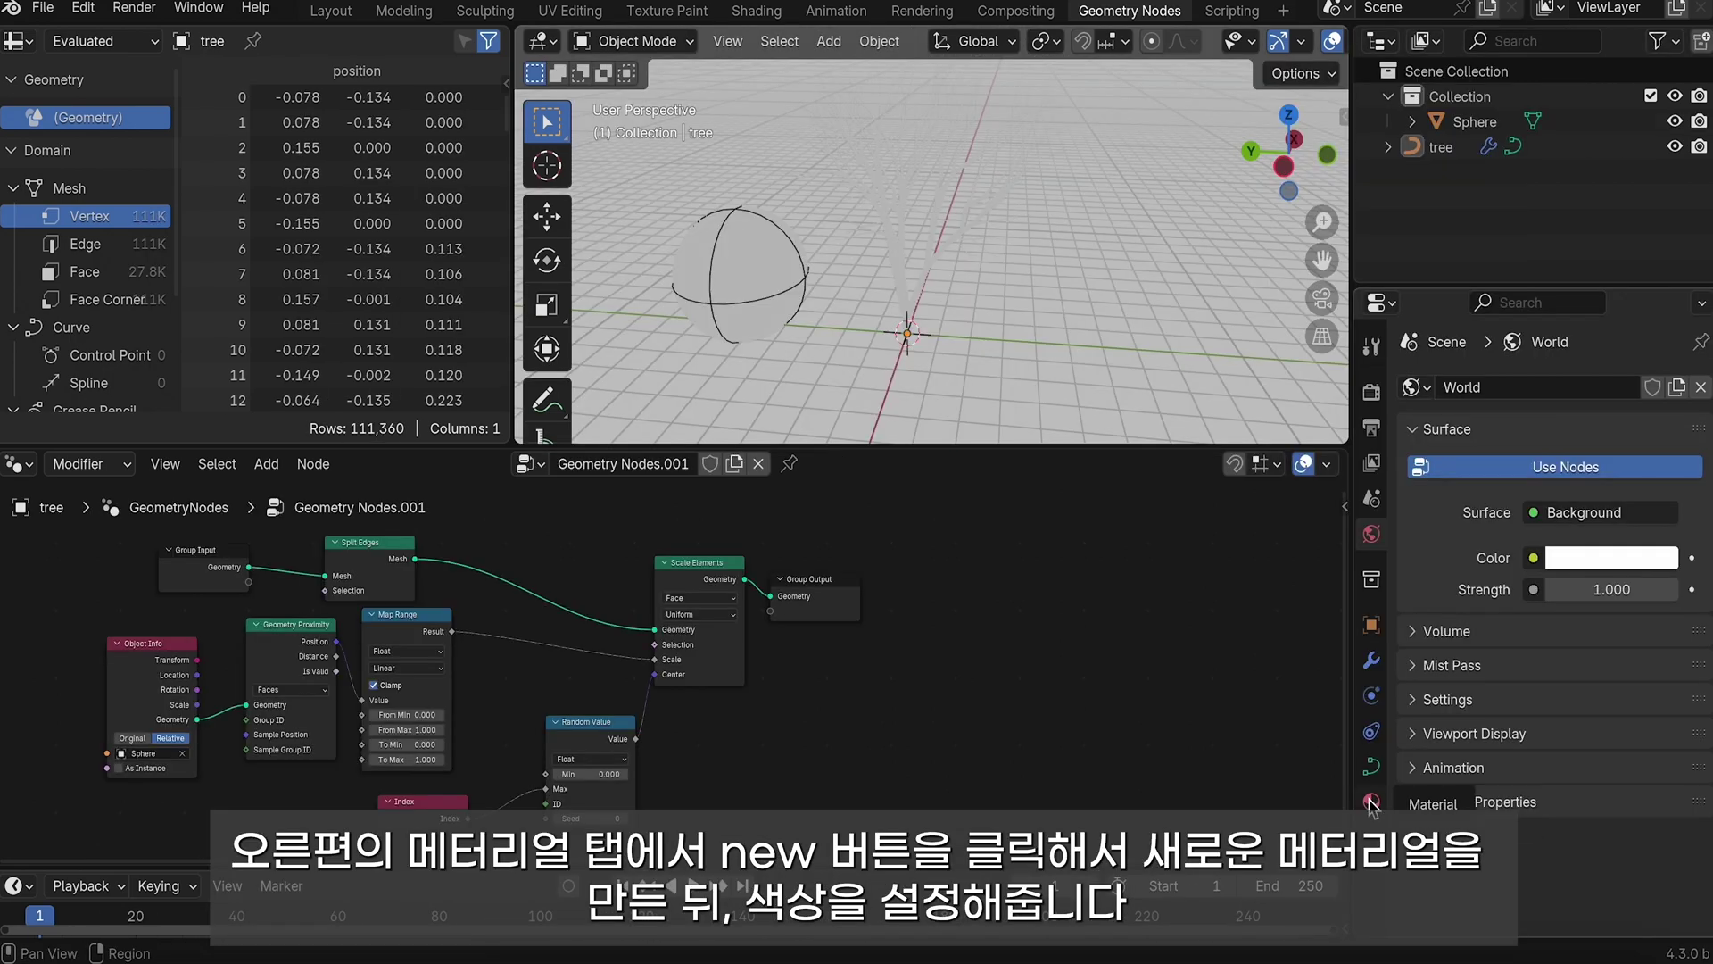
Give the tree a new red Material.001, then move the sphere toward the origin.
{"action": "left_click", "coordinate": [1372, 801]}
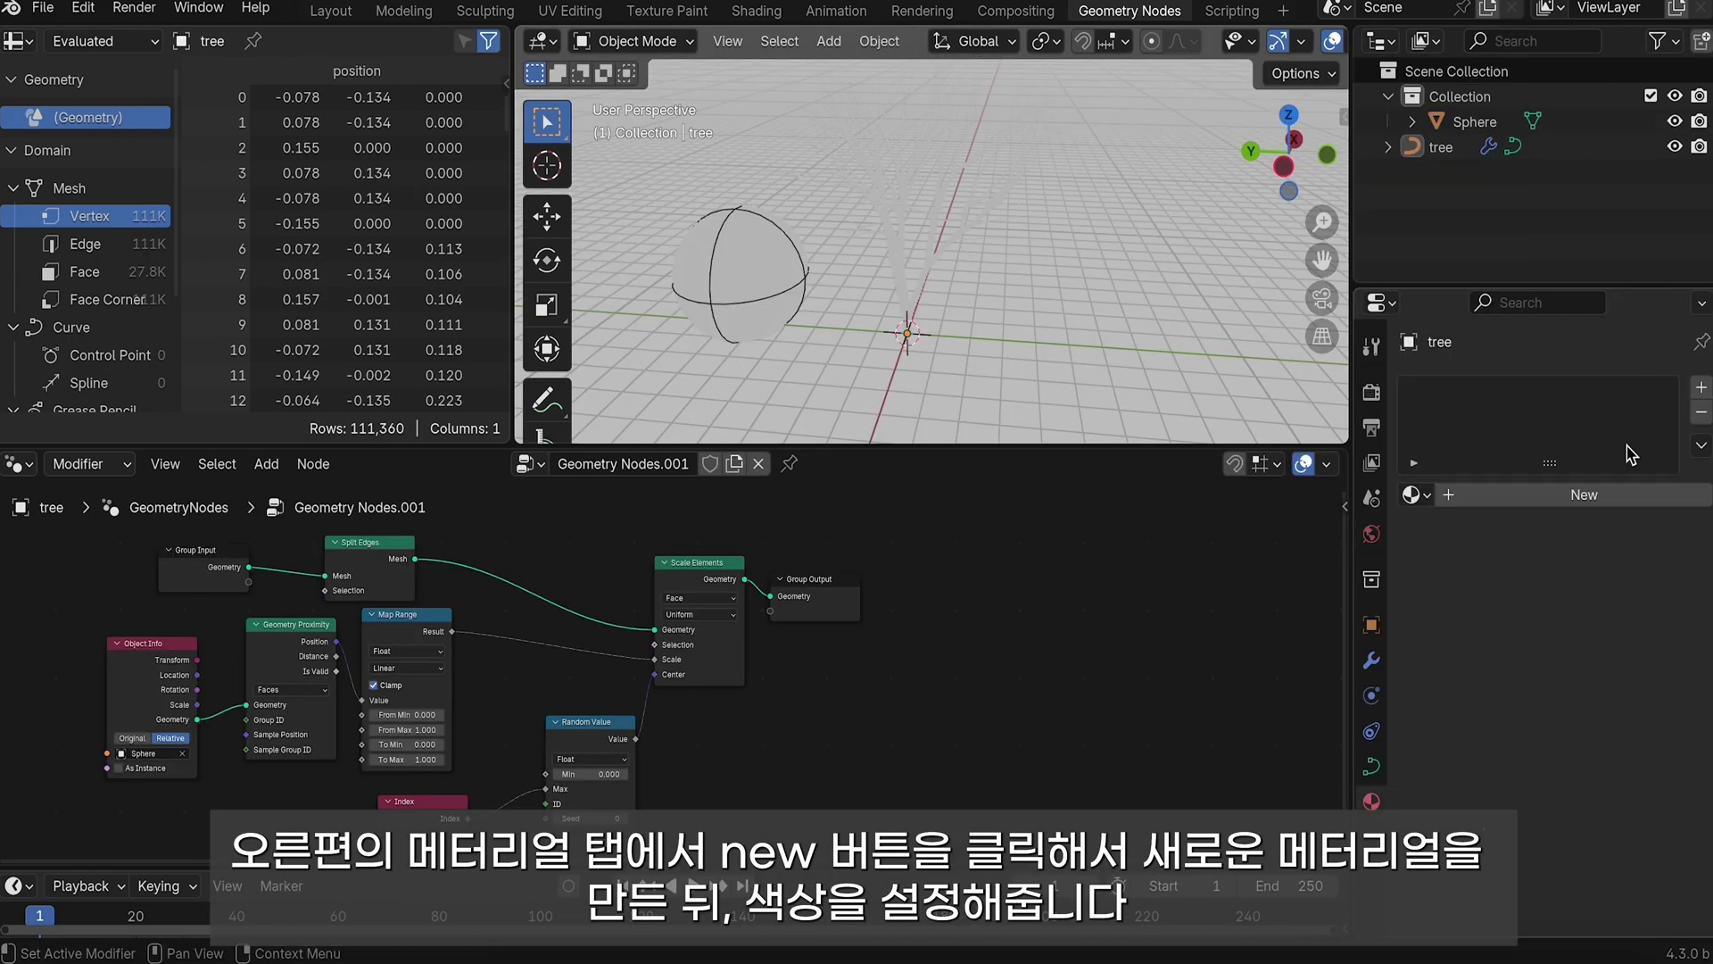
{"action": "left_click", "coordinate": [1615, 504]}
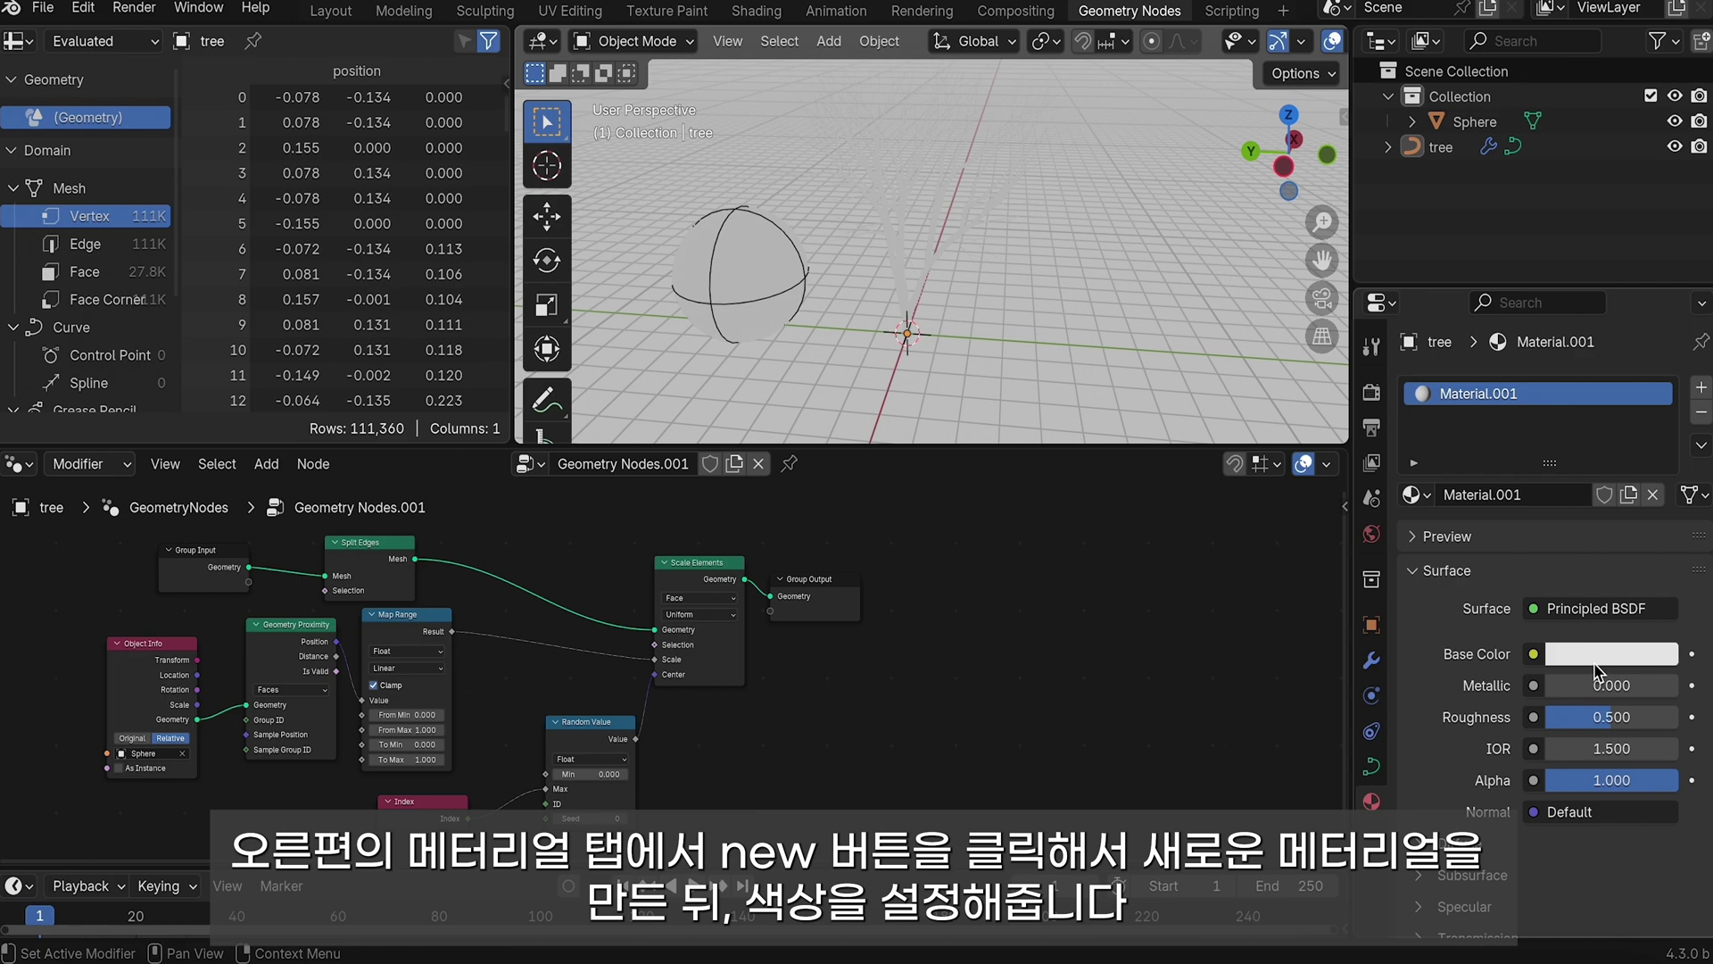
{"action": "left_click", "coordinate": [1596, 657]}
{"action": "left_click_drag", "start_coordinate": [1580, 310], "coordinate": [1548, 427]}
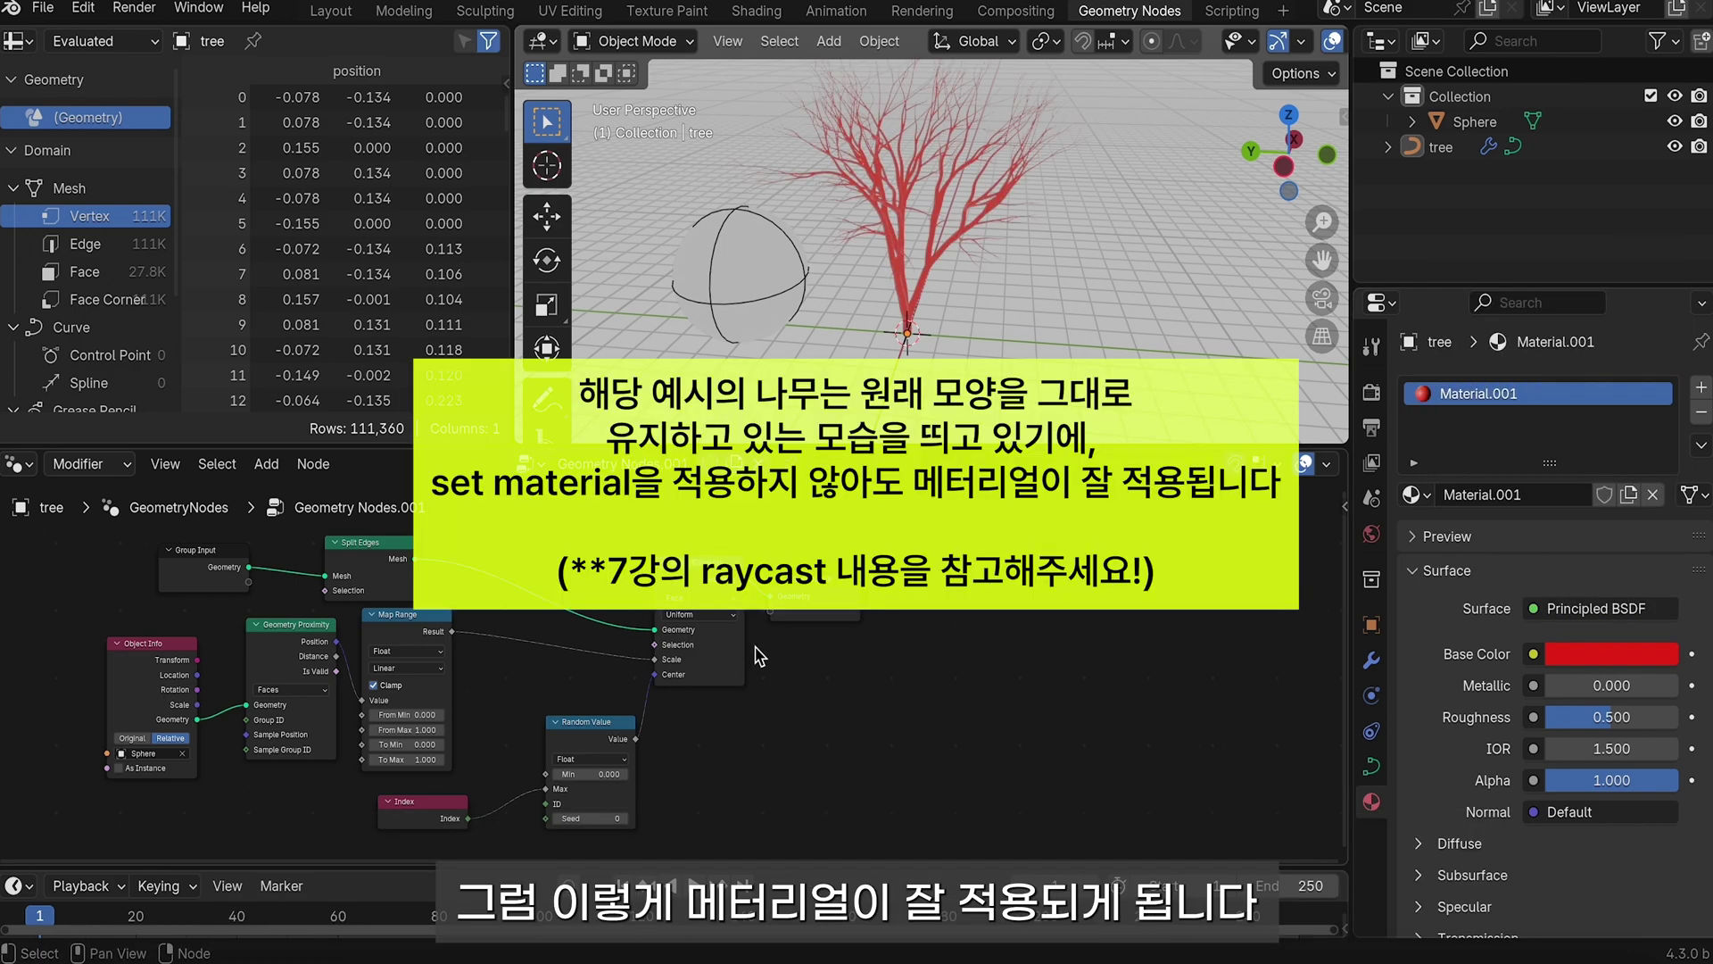
{"action": "left_click", "coordinate": [742, 303]}
{"action": "key", "text": "g"}
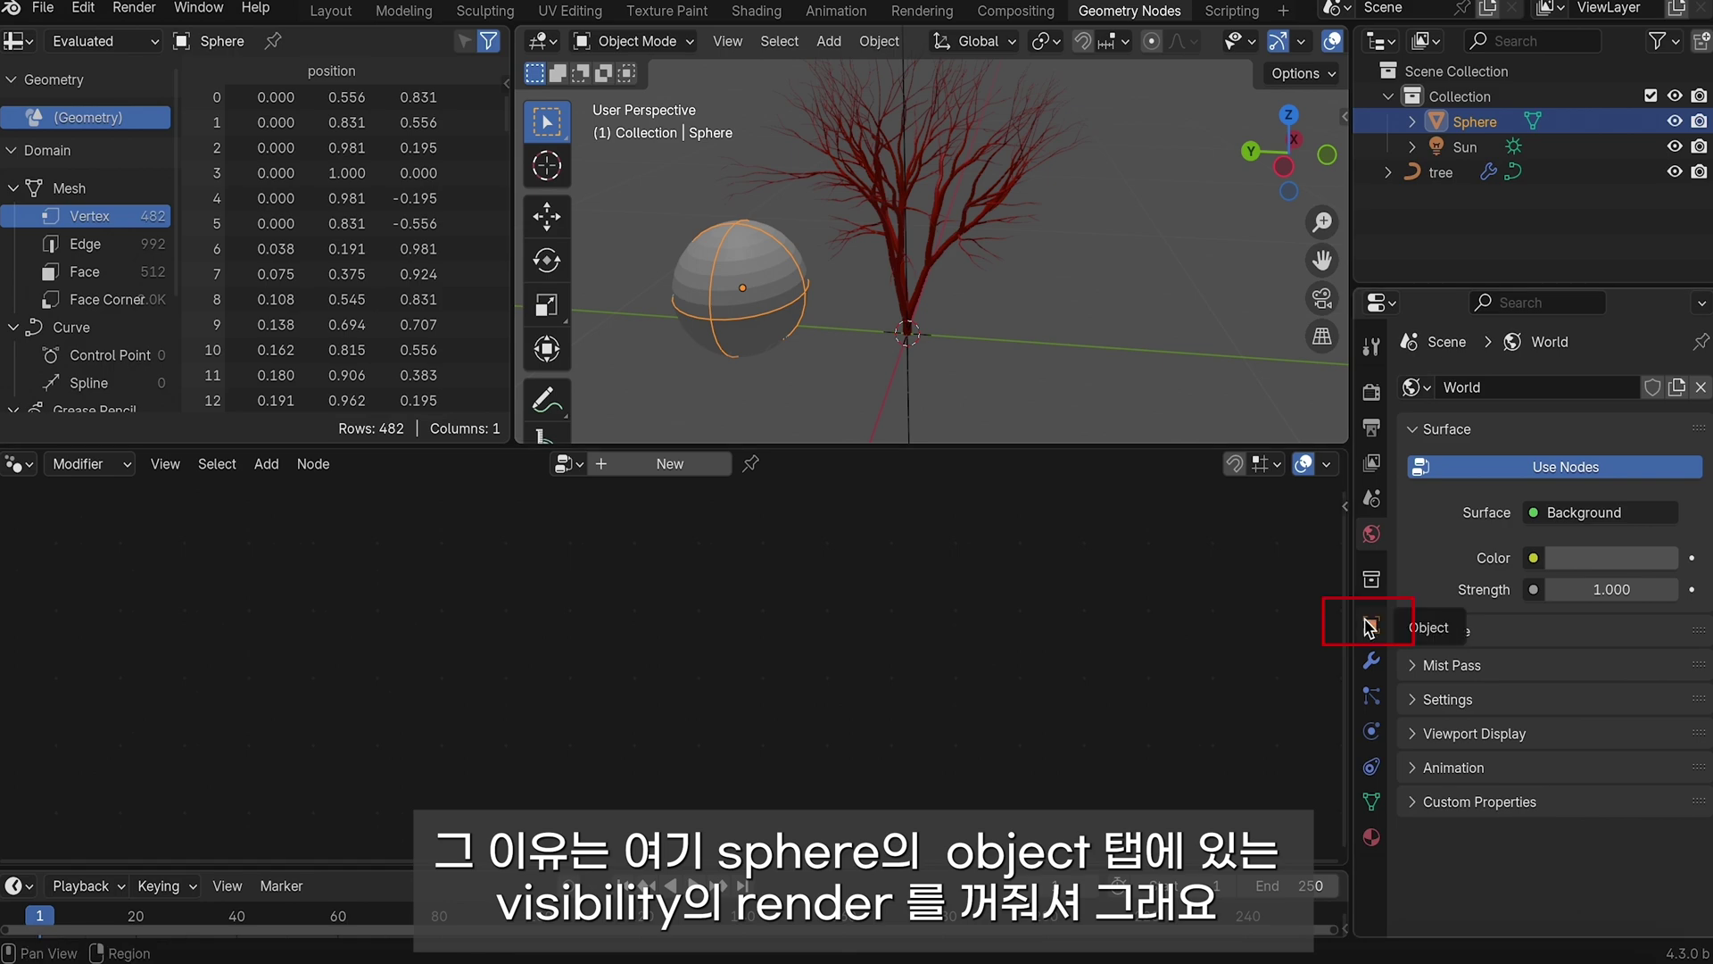
Uncheck Renders in the sphere's Visibility settings so it no longer appears in renders.
{"action": "left_click", "coordinate": [1371, 624]}
{"action": "scroll", "coordinate": [1472, 580], "scroll_direction": "down", "scroll_amount": 10}
{"action": "left_click", "coordinate": [1420, 482]}
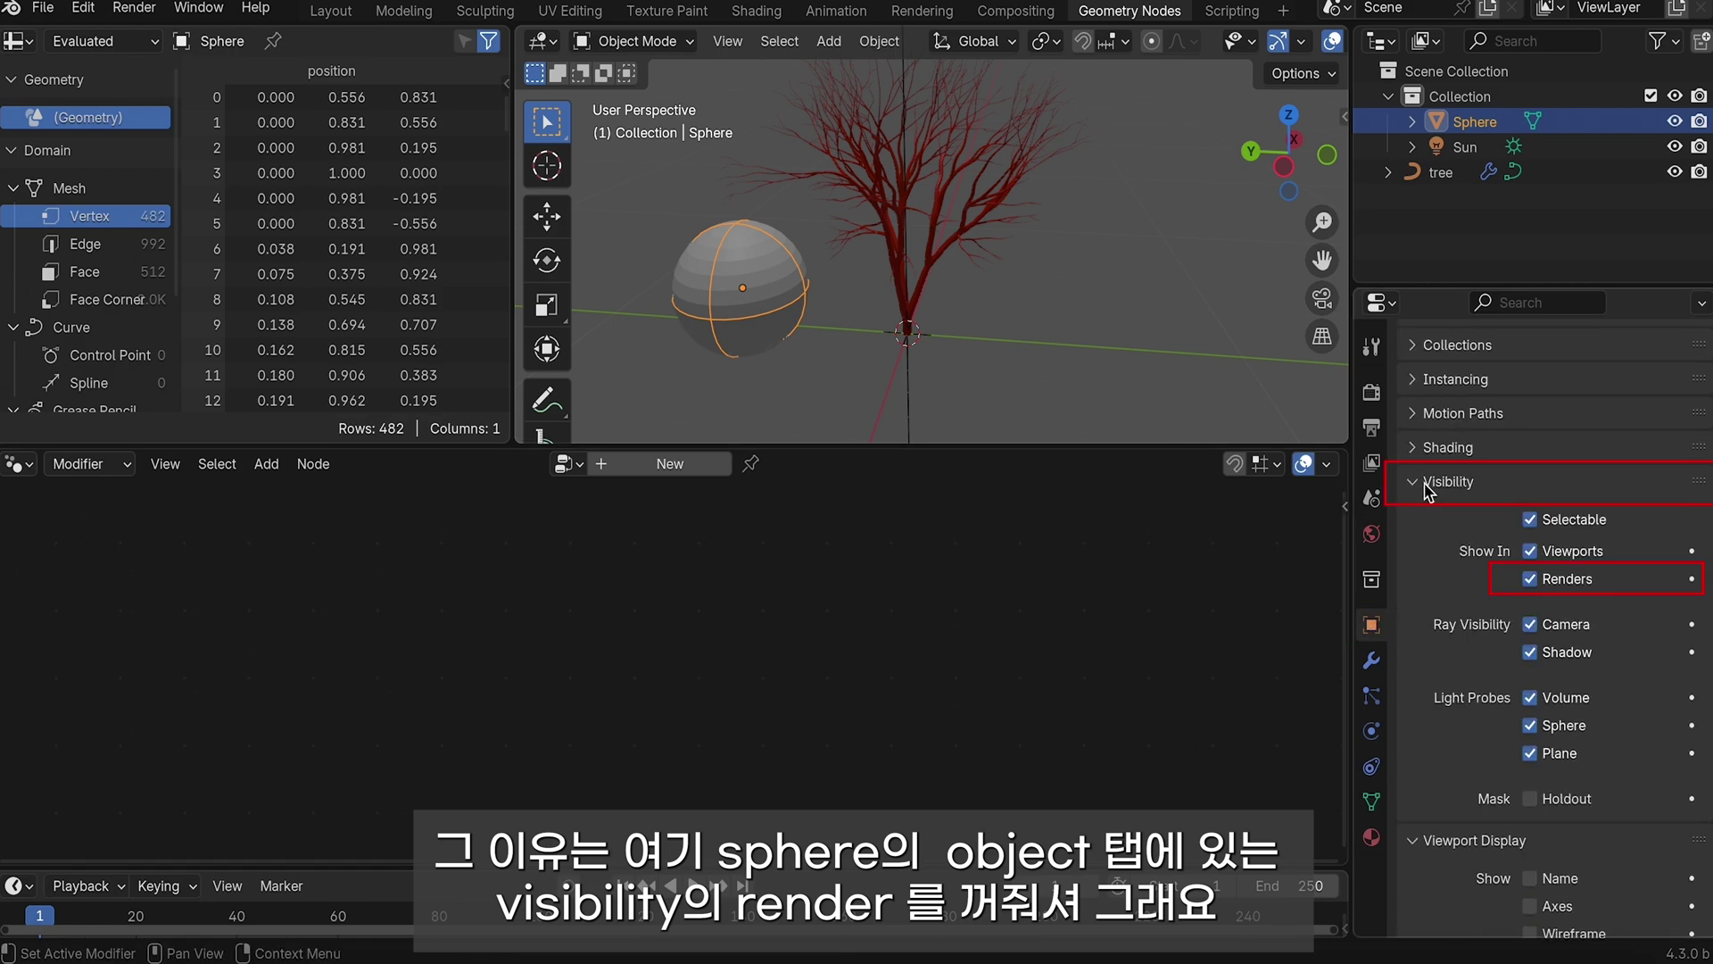
{"action": "scroll", "coordinate": [1533, 536], "scroll_direction": "down", "scroll_amount": 2}
{"action": "left_click", "coordinate": [1529, 513]}
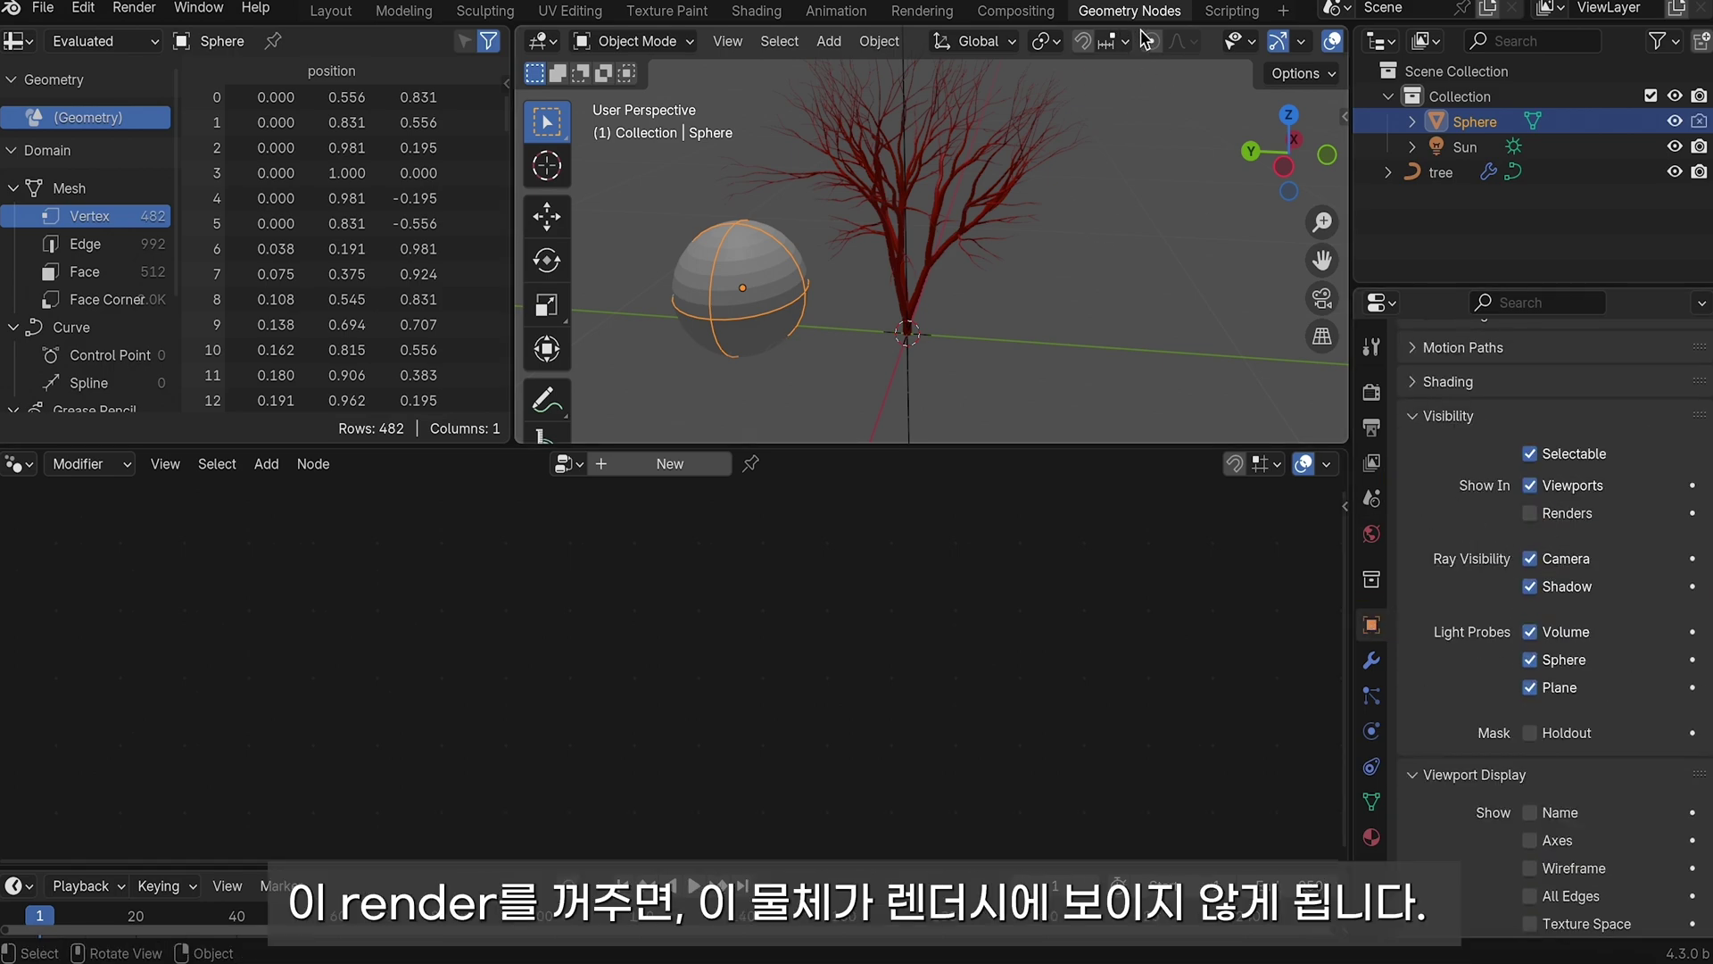
Render the red tree on the grey background, then start moving the sphere along X in Layout.
{"action": "left_click", "coordinate": [1015, 10]}
{"action": "key", "text": "F12"}
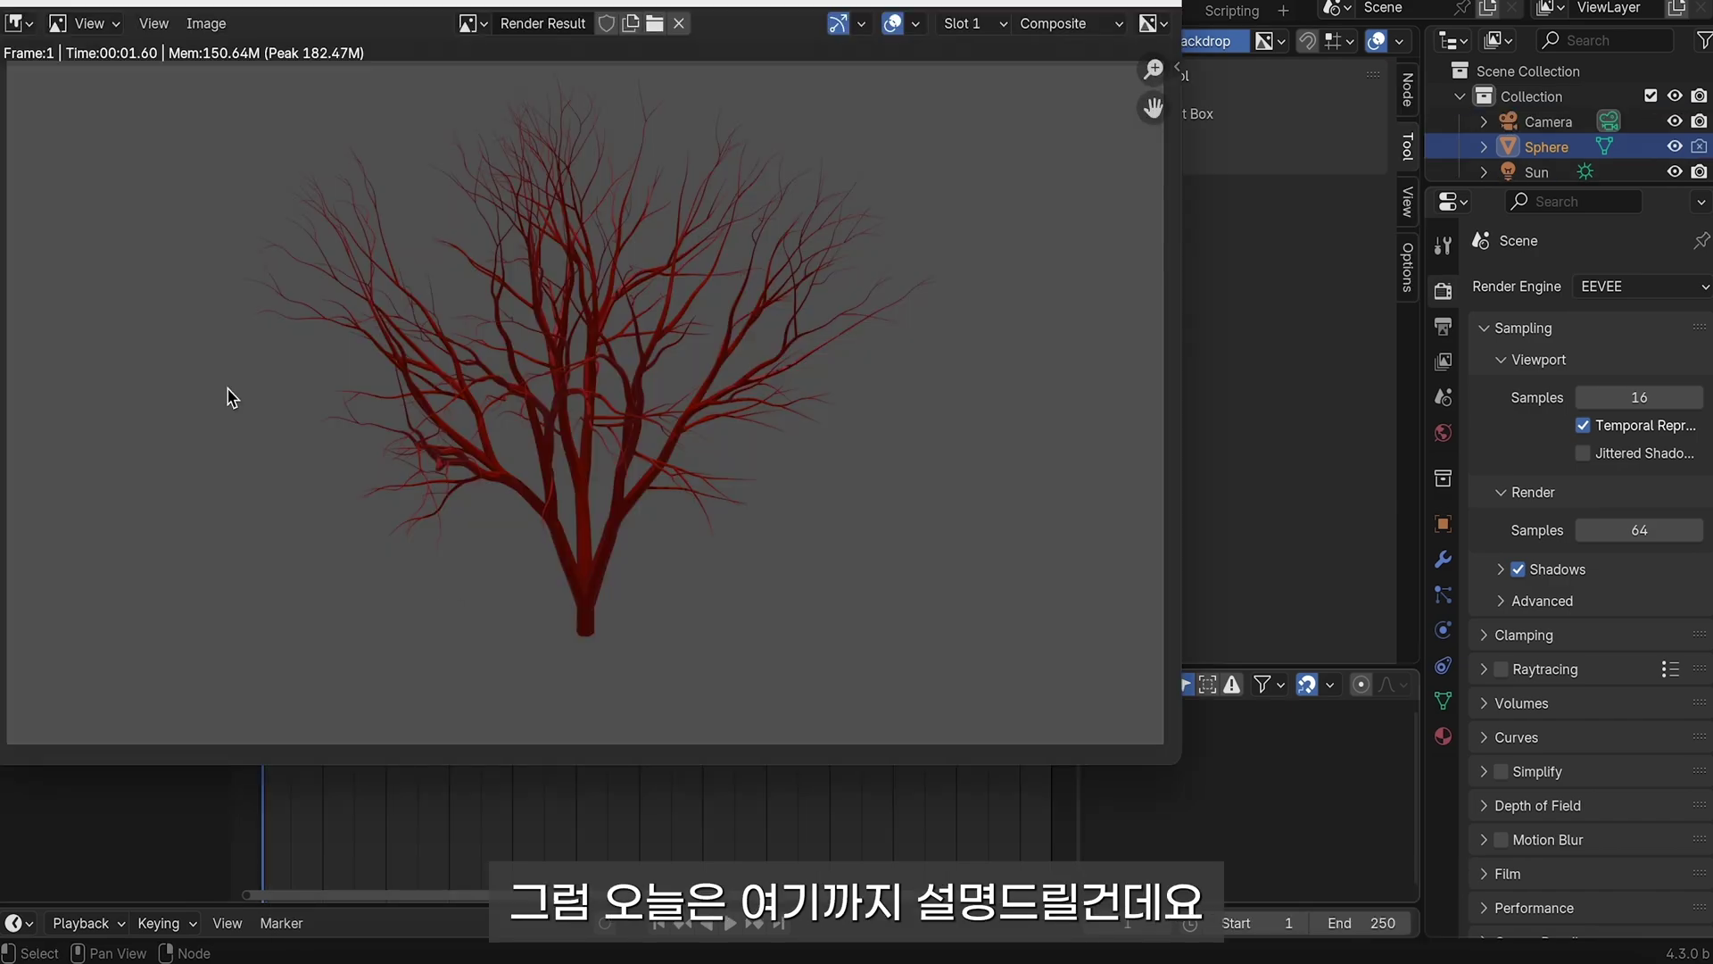
{"action": "key", "text": "Escape"}
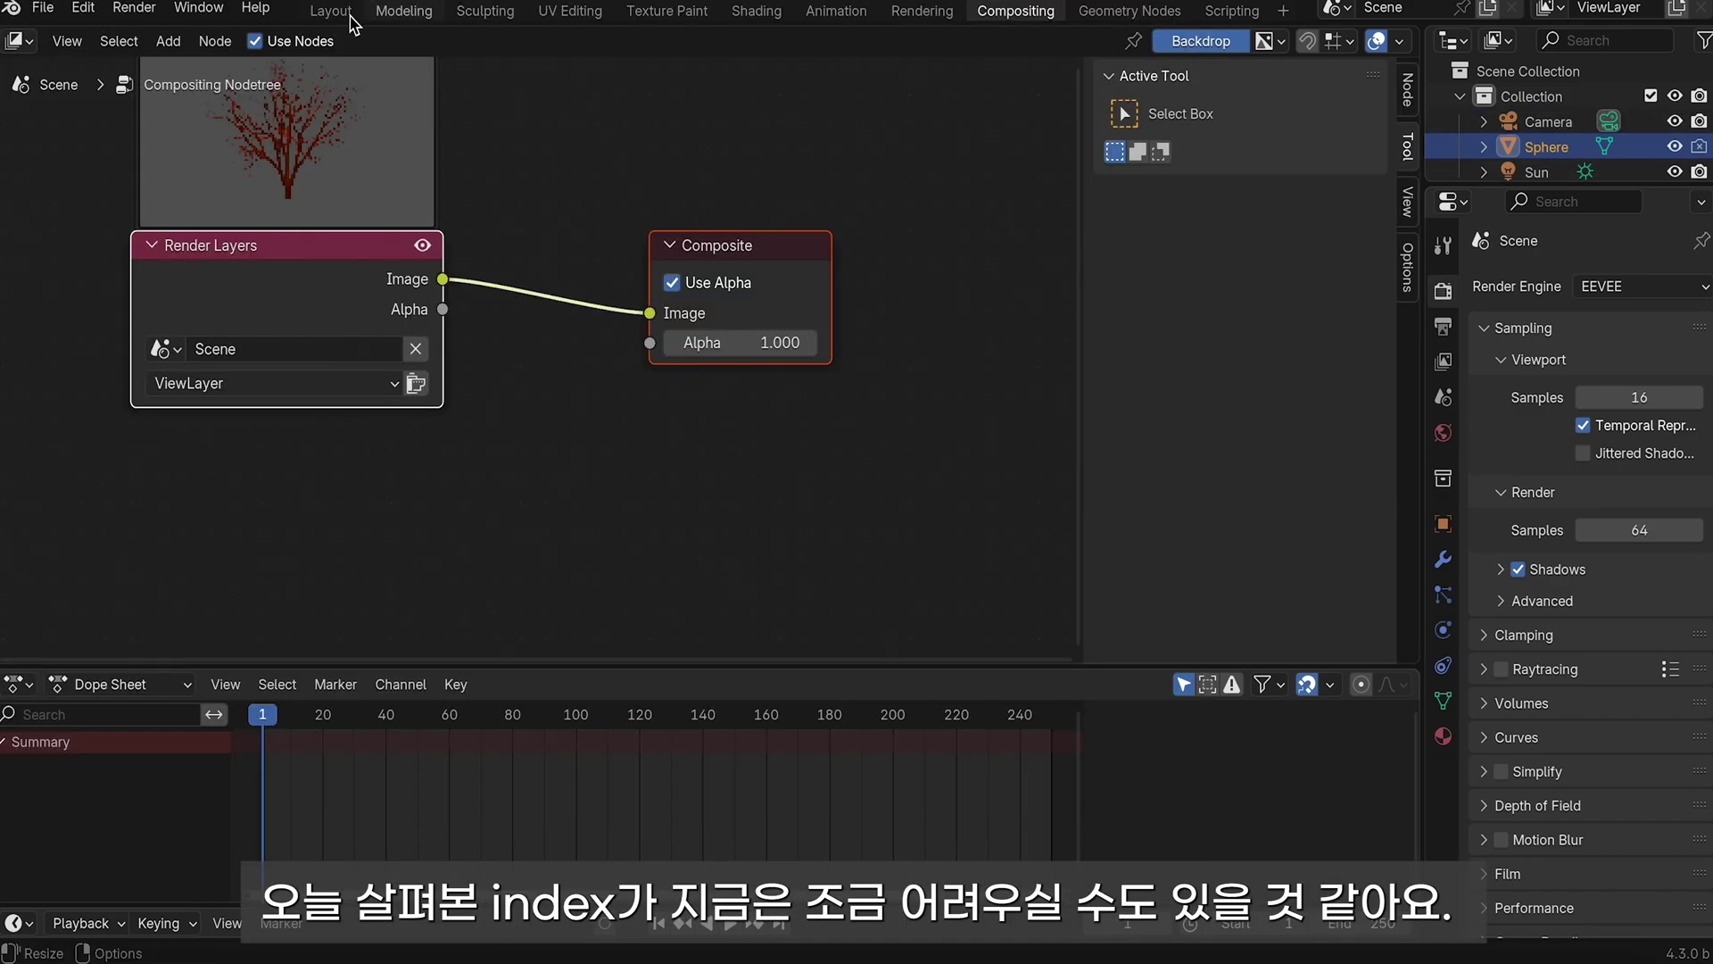
{"action": "left_click", "coordinate": [330, 11]}
{"action": "key", "text": "g"}
{"action": "key", "text": "x"}
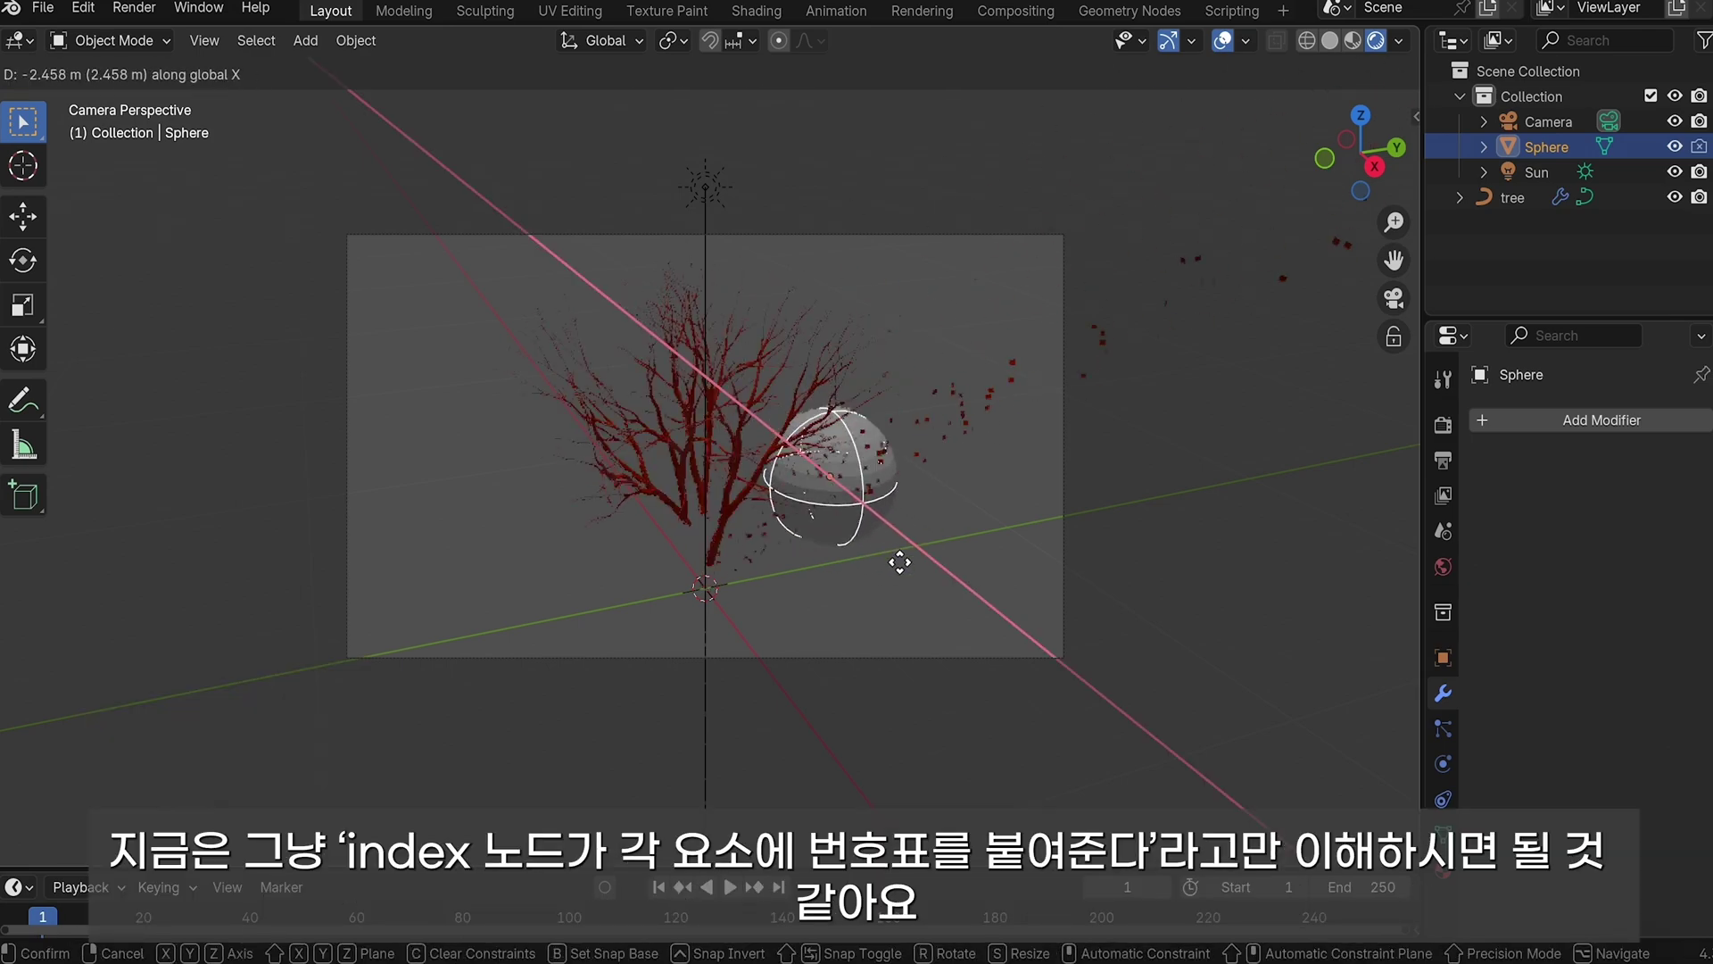
Place the sphere and set the world background colour to white.
{"action": "left_click", "coordinate": [944, 606]}
{"action": "left_click", "coordinate": [1443, 568]}
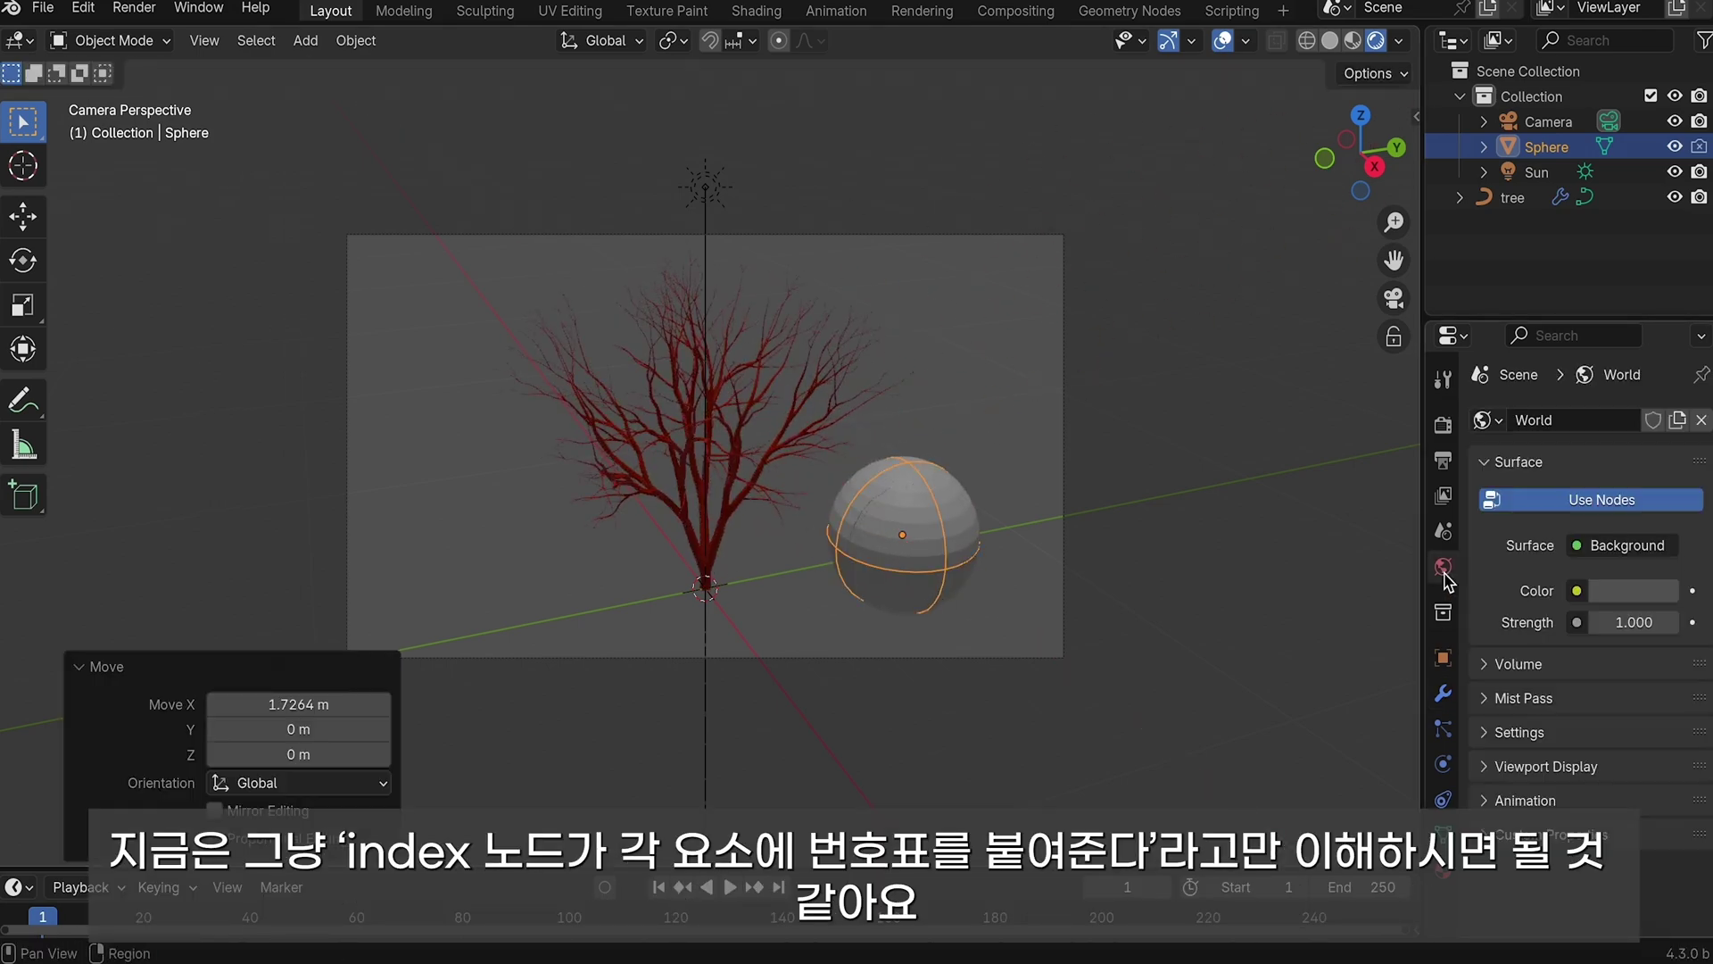
{"action": "left_click", "coordinate": [1642, 590]}
{"action": "left_click_drag", "start_coordinate": [1660, 305], "coordinate": [1660, 183]}
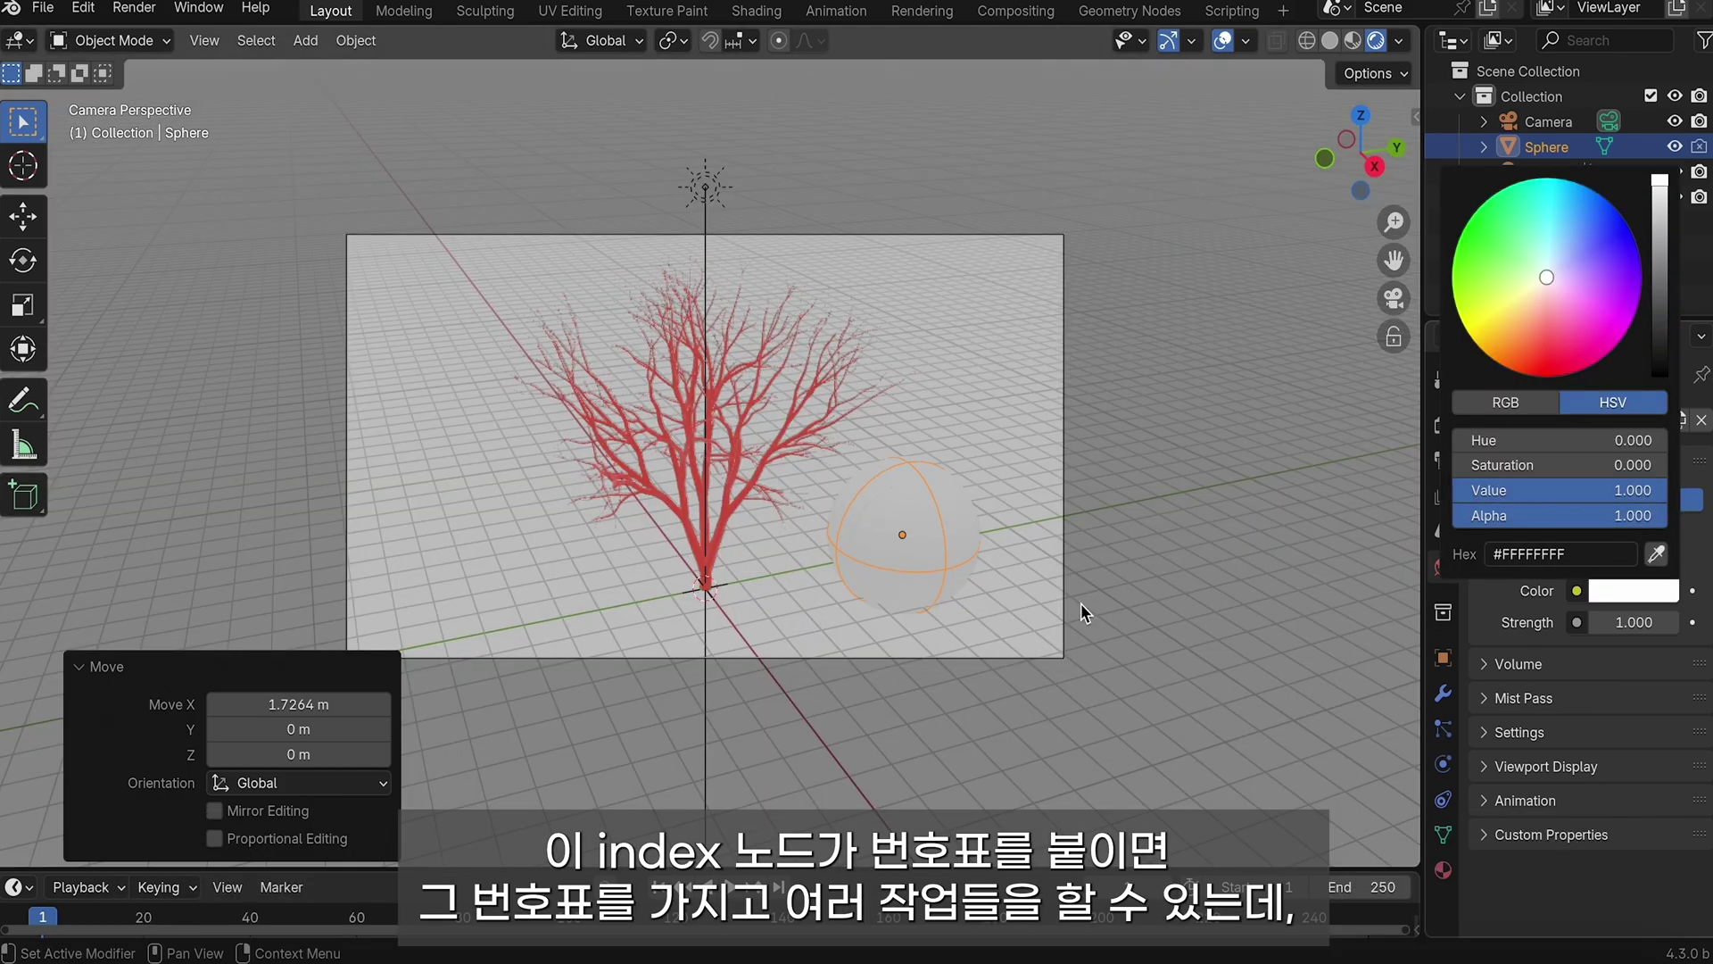
Move the sphere -8.7121 m along X through the tree and save as sample 1.blend.
{"action": "key", "text": "g"}
{"action": "key", "text": "x"}
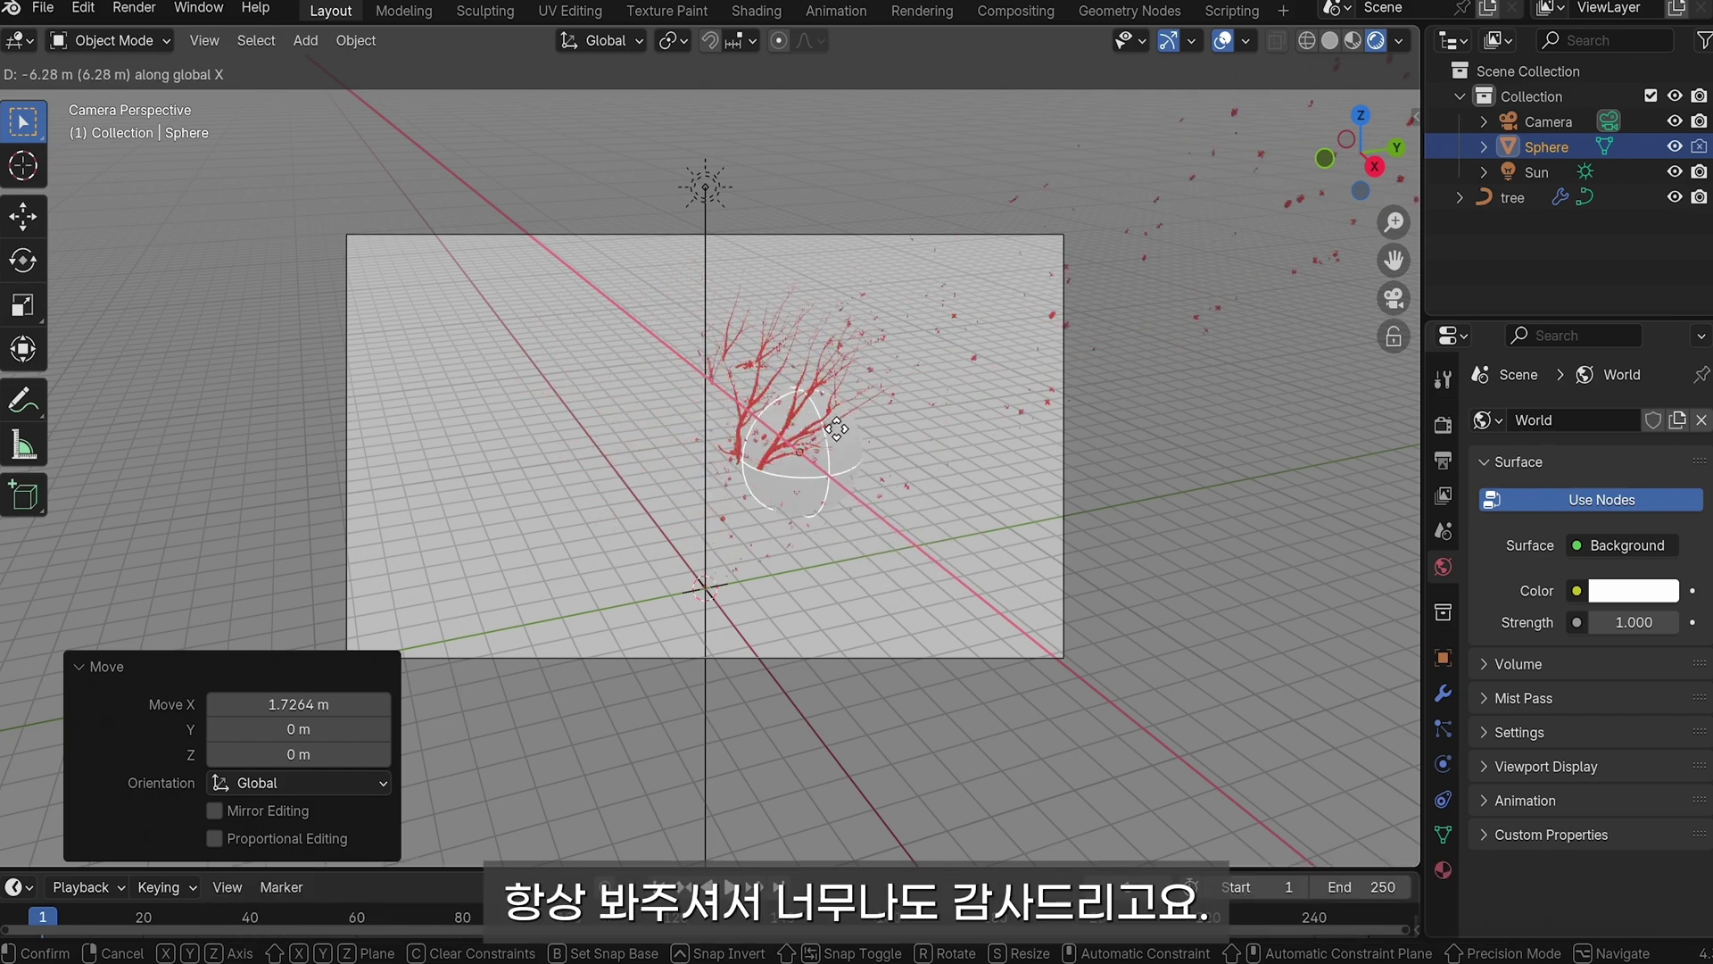
{"action": "left_click", "coordinate": [826, 421]}
{"action": "key", "text": "ctrl+s"}
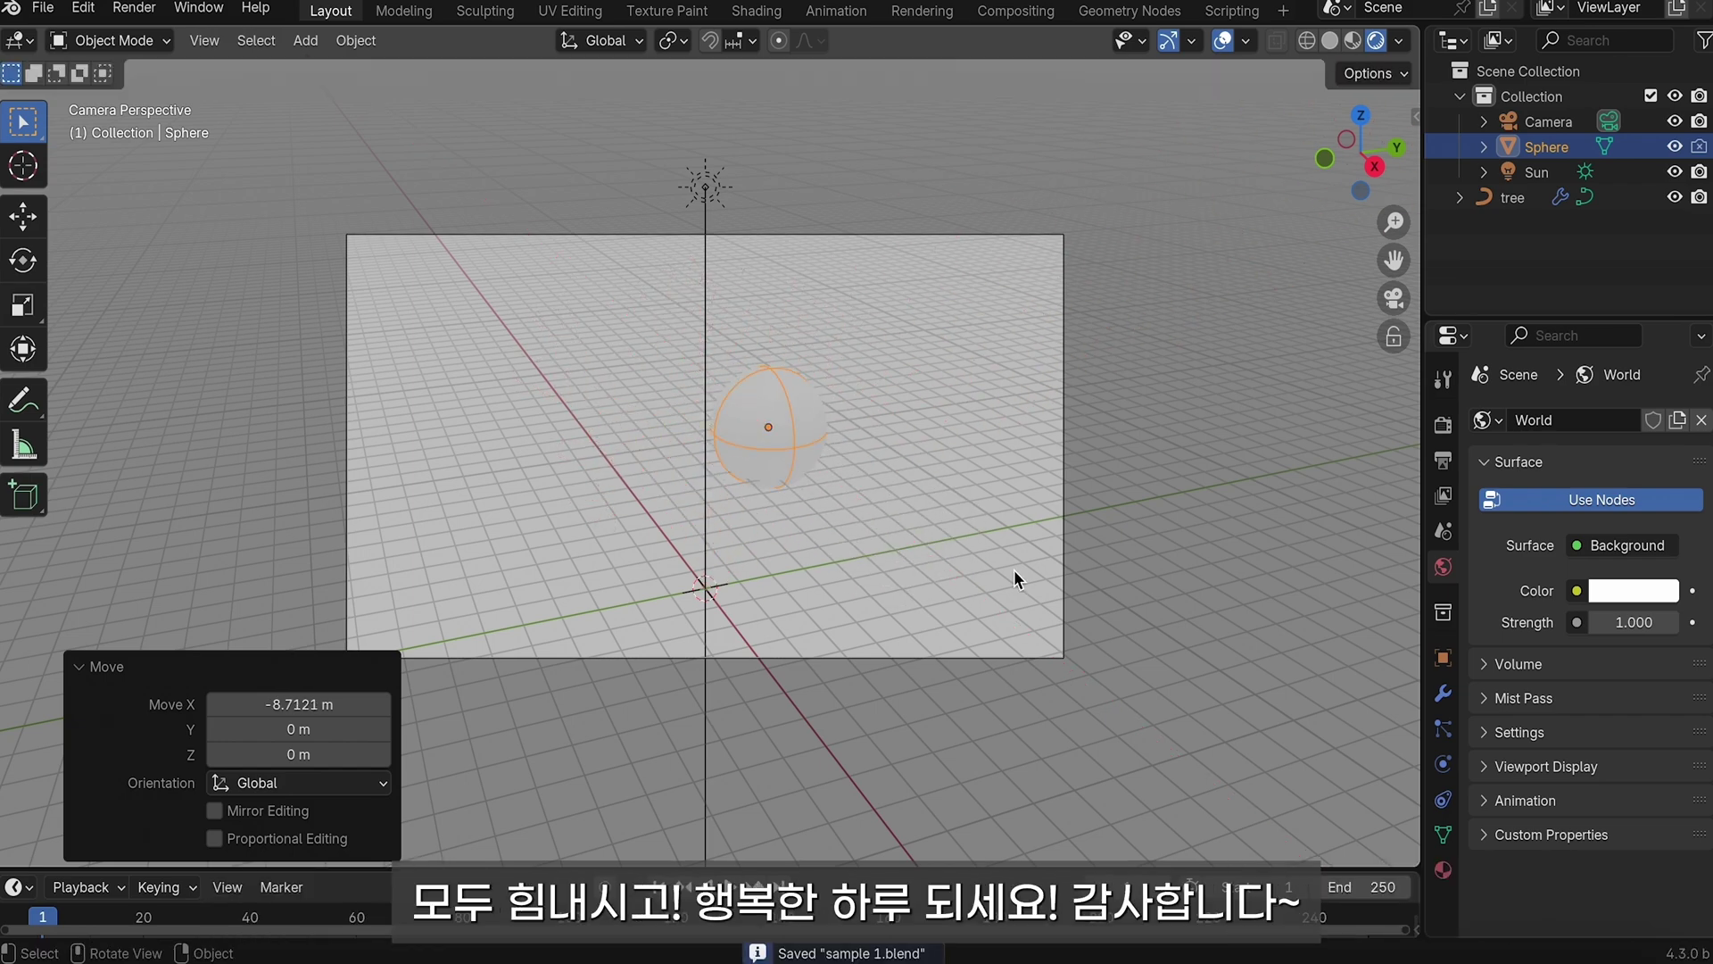